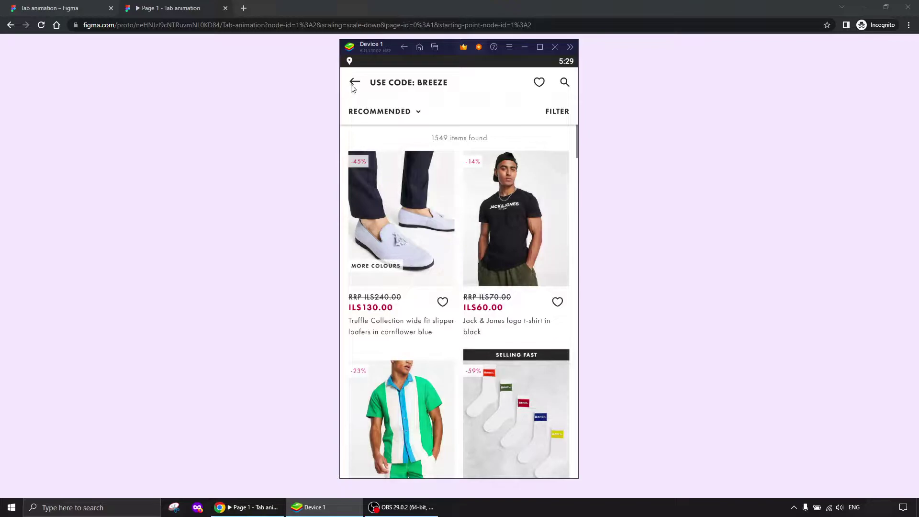
Step: Go back to the shopping app's home page and browse its Home, Categories, New In and For You tabs to examine the tab animation
left_click(353, 83)
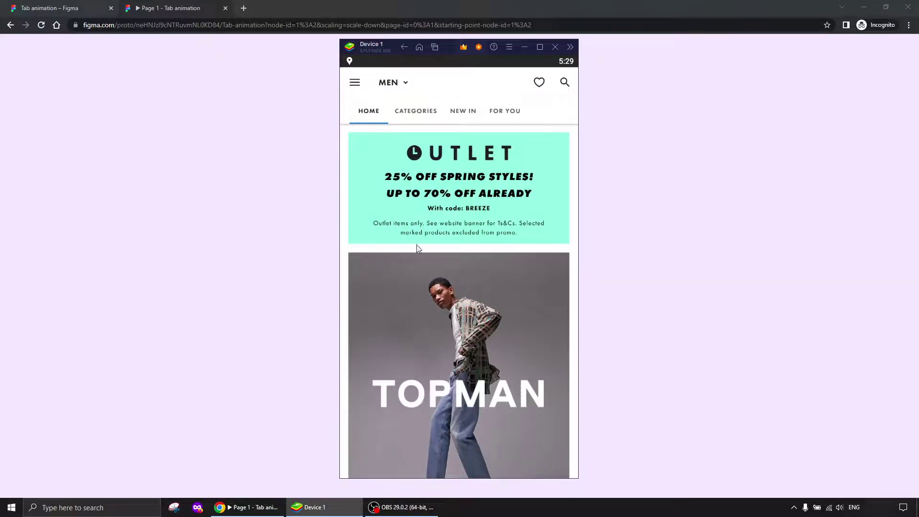
left_click(421, 113)
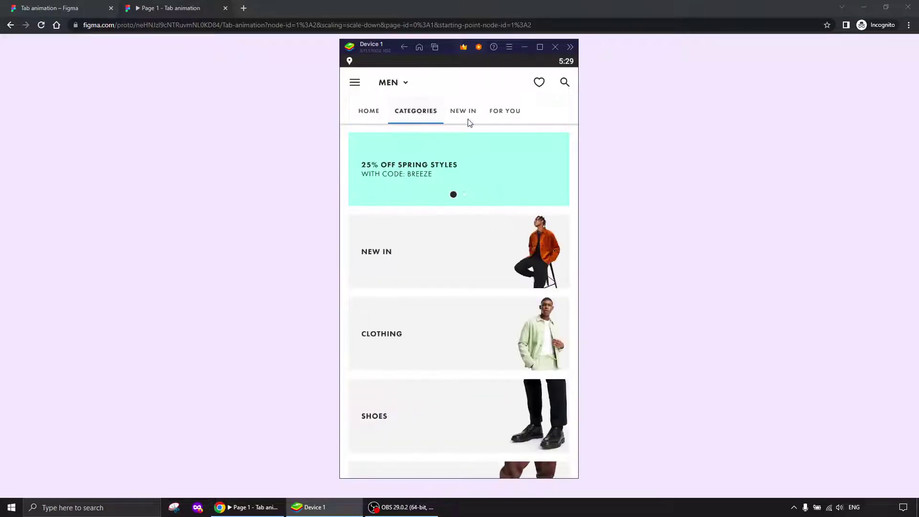
left_click(465, 112)
left_click(510, 115)
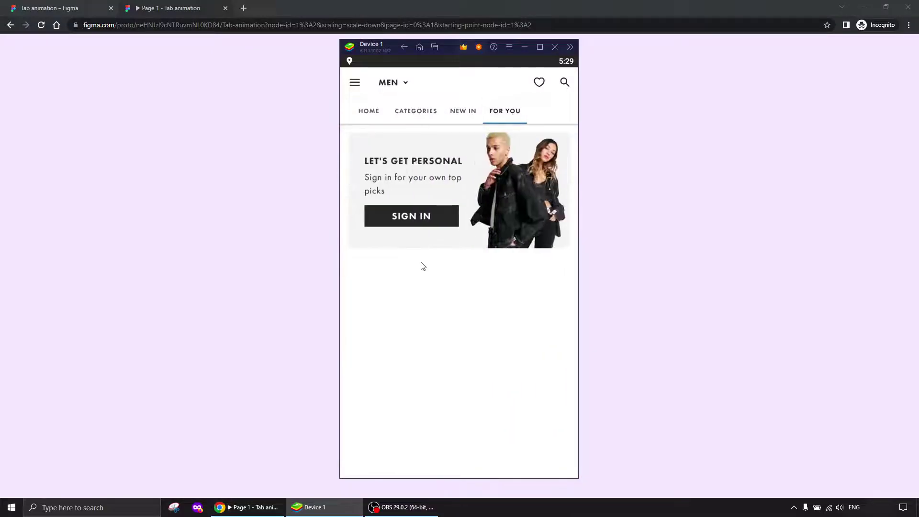
left_click_drag(394, 273, 579, 273)
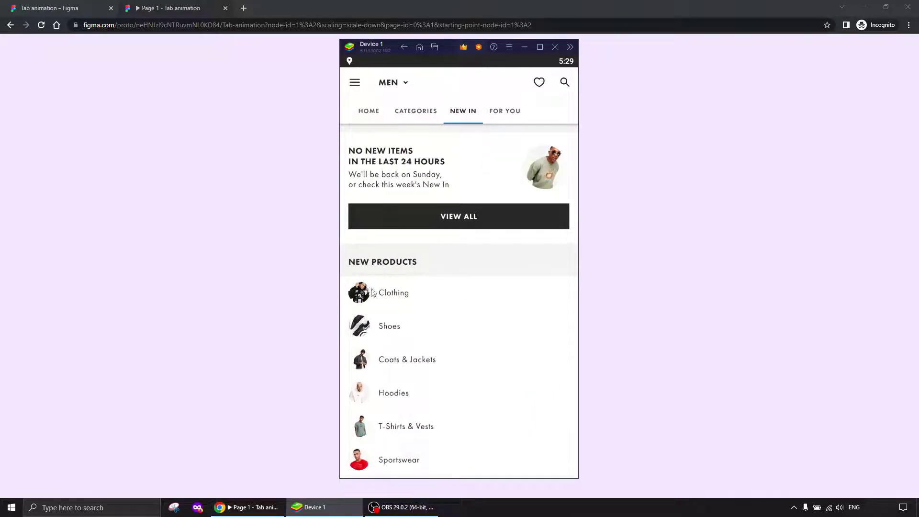
left_click_drag(383, 292, 579, 294)
left_click_drag(379, 273, 570, 273)
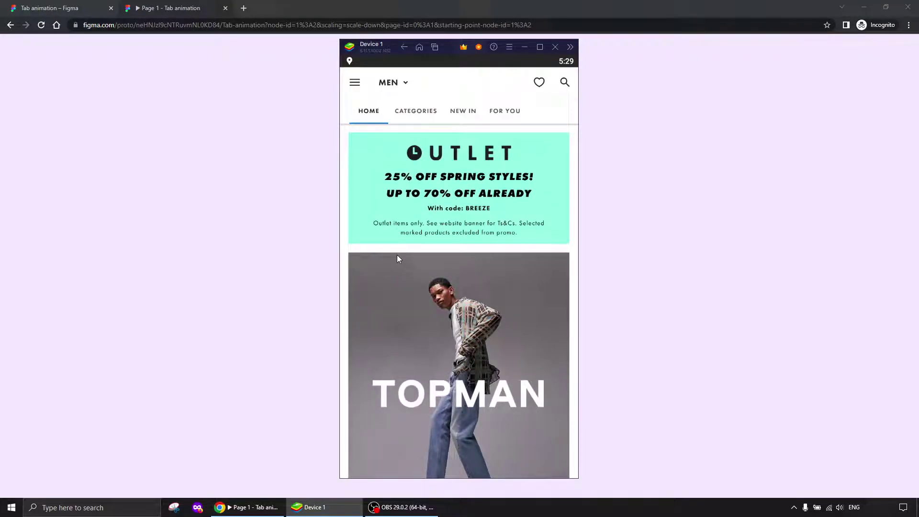
Step: Switch to the Figma prototype and test its tab bar by opening the second, third, second and first tabs
left_click(250, 189)
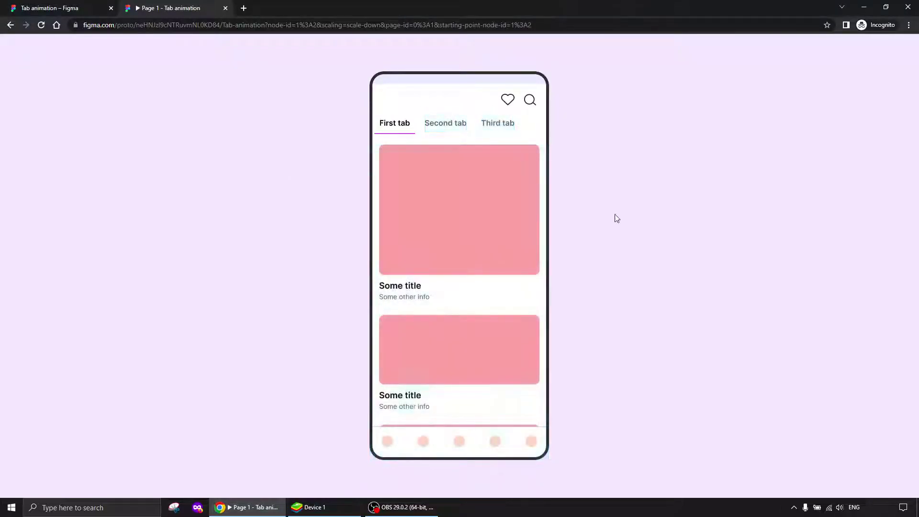
left_click(444, 125)
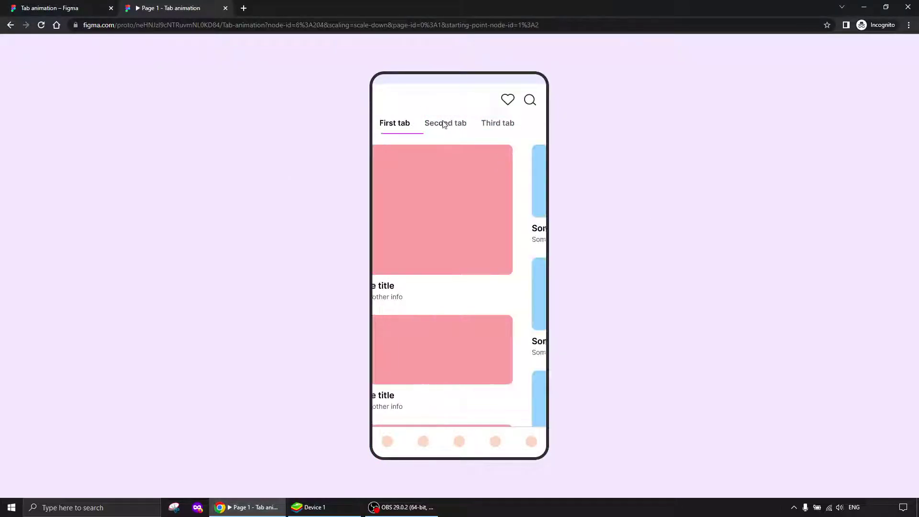
left_click(500, 125)
left_click(443, 126)
left_click(397, 127)
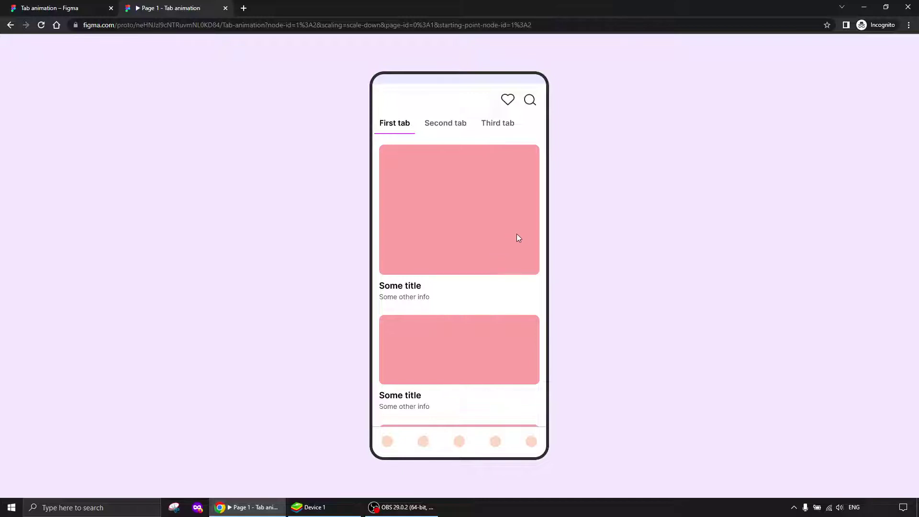
Step: Test swiping between the prototype's tab pages and scrolling their content vertically, ending on the first tab
left_click_drag(525, 244, 339, 252)
left_click_drag(502, 244, 324, 241)
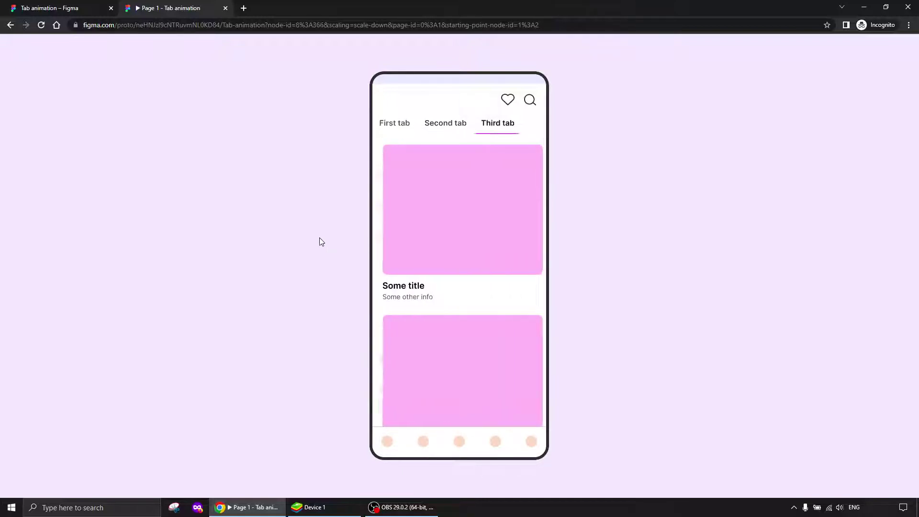
left_click_drag(407, 233, 562, 238)
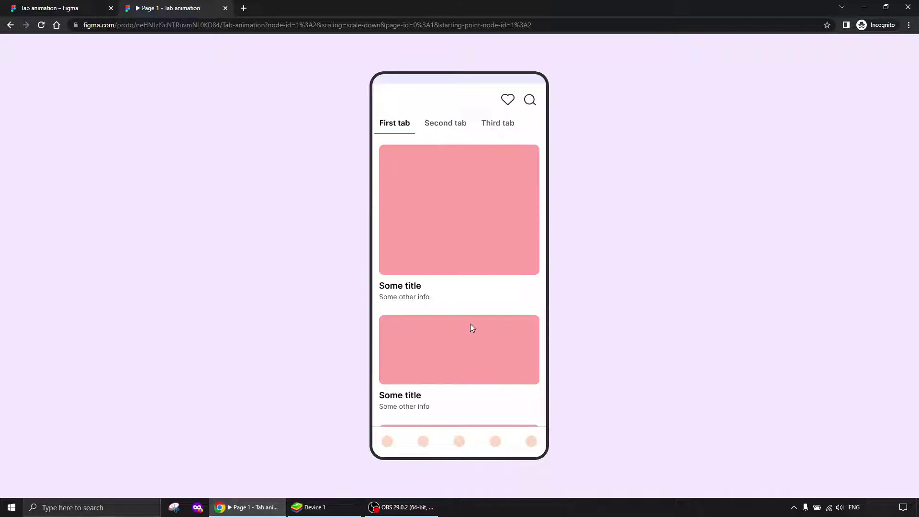
left_click_drag(471, 326, 459, 230)
left_click_drag(458, 285, 340, 243)
left_click_drag(486, 233, 426, 230)
left_click(443, 127)
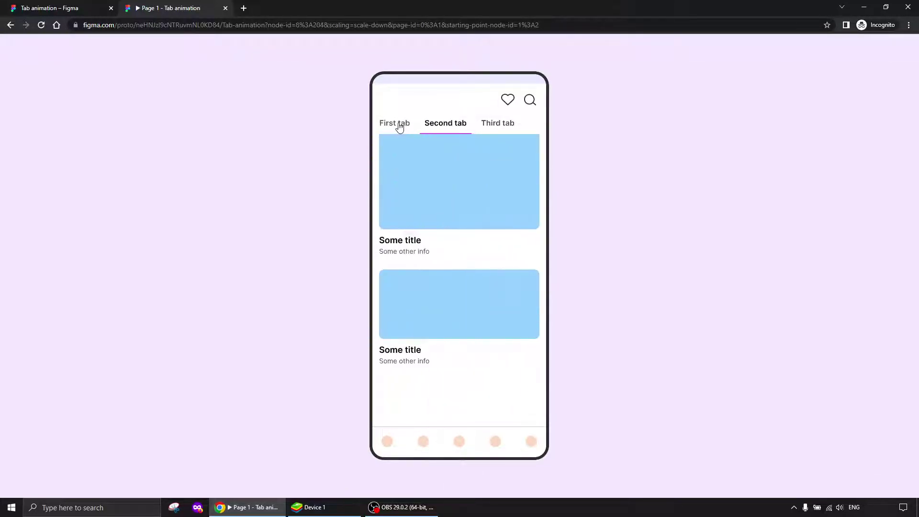
left_click(399, 126)
left_click_drag(432, 194, 446, 324)
left_click_drag(436, 158, 431, 290)
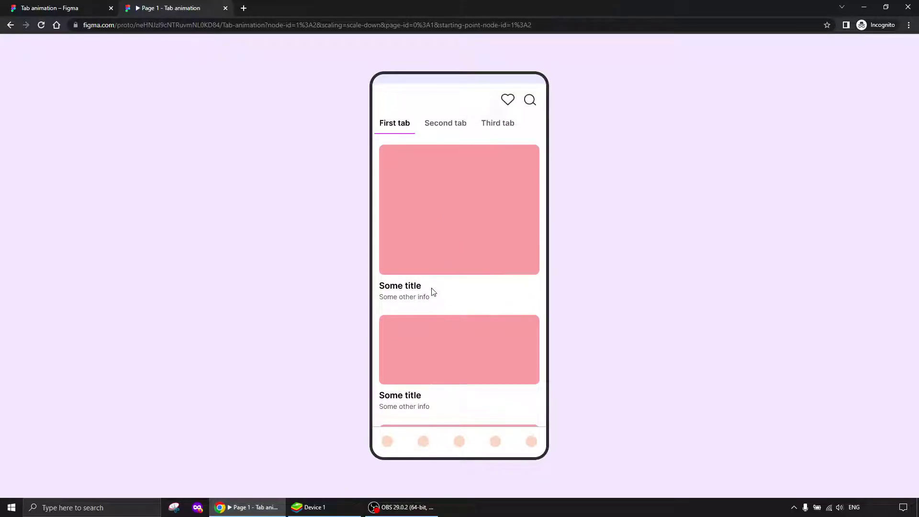
Step: Switch to the Tab animation design file and examine the icons, content card, and screen 1's header and bottom nav
left_click(85, 12)
left_click_drag(287, 226, 348, 242)
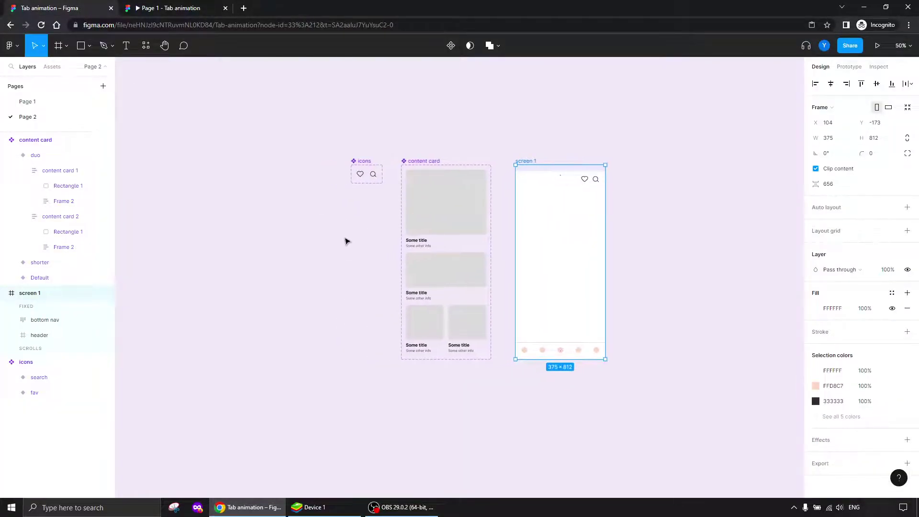
left_click(364, 259)
left_click_drag(533, 298, 454, 296)
scroll(461, 280, "up", 2)
left_click_drag(406, 221, 438, 252)
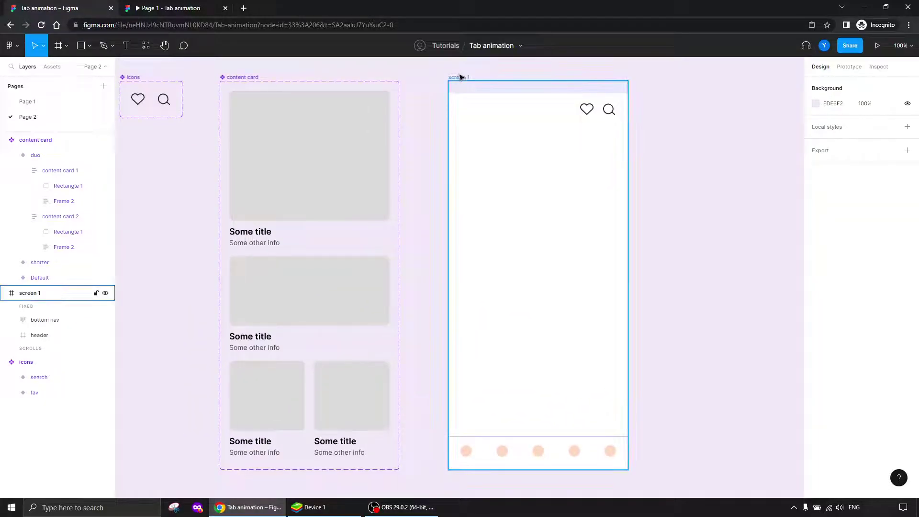
left_click(530, 114)
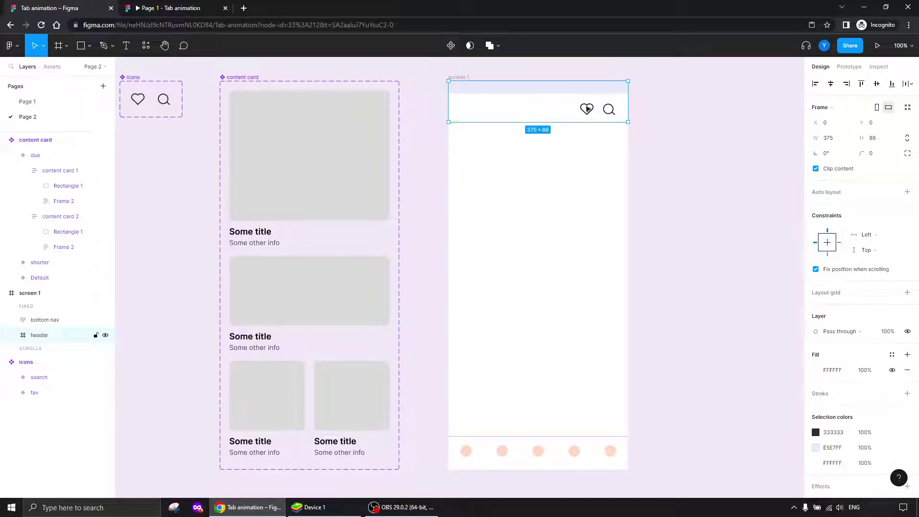
left_click_drag(149, 125, 226, 174)
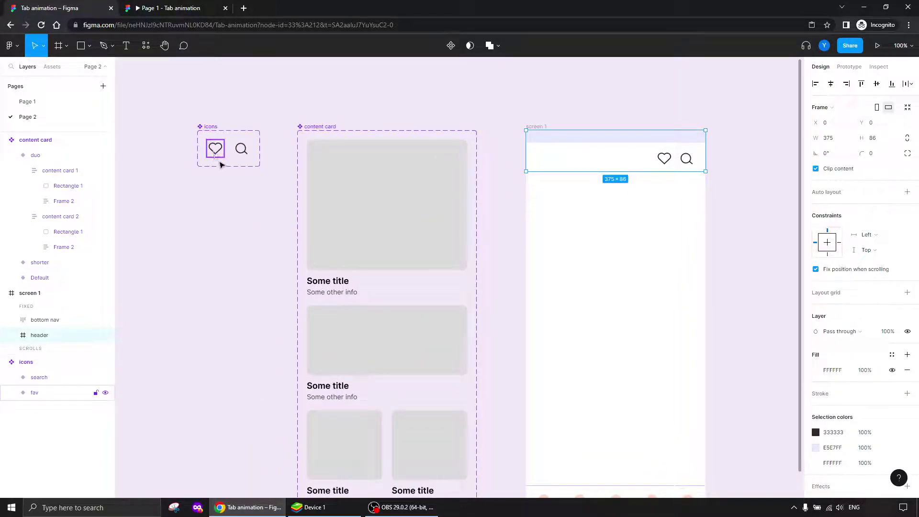
scroll(260, 255, "down", 4)
left_click(468, 277)
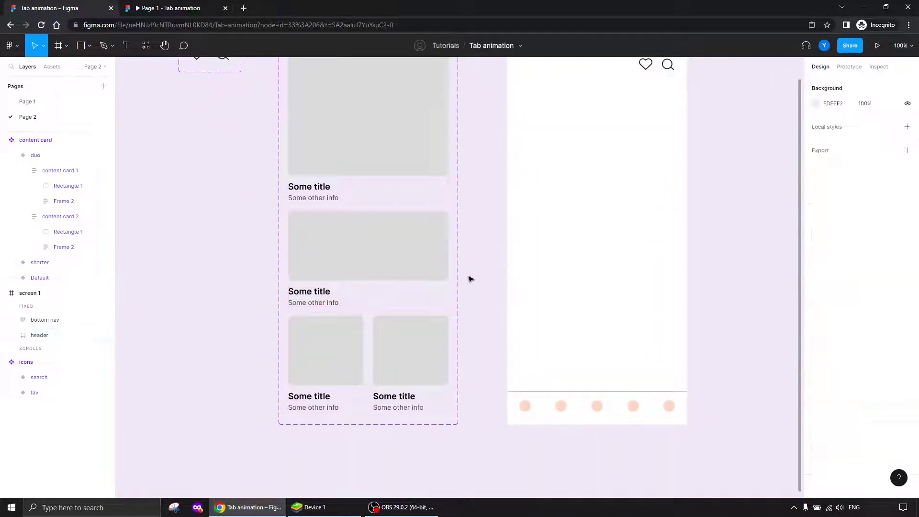
left_click(559, 405)
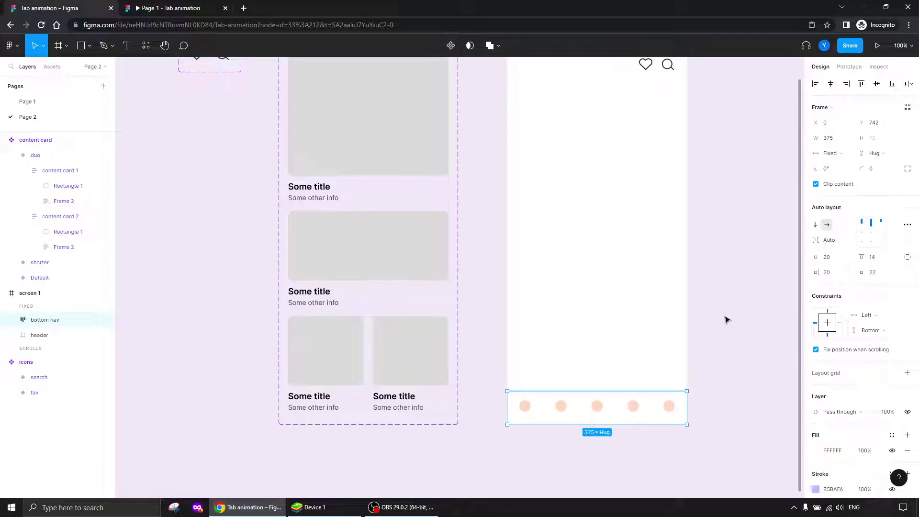
left_click(722, 276)
left_click_drag(734, 224, 703, 264)
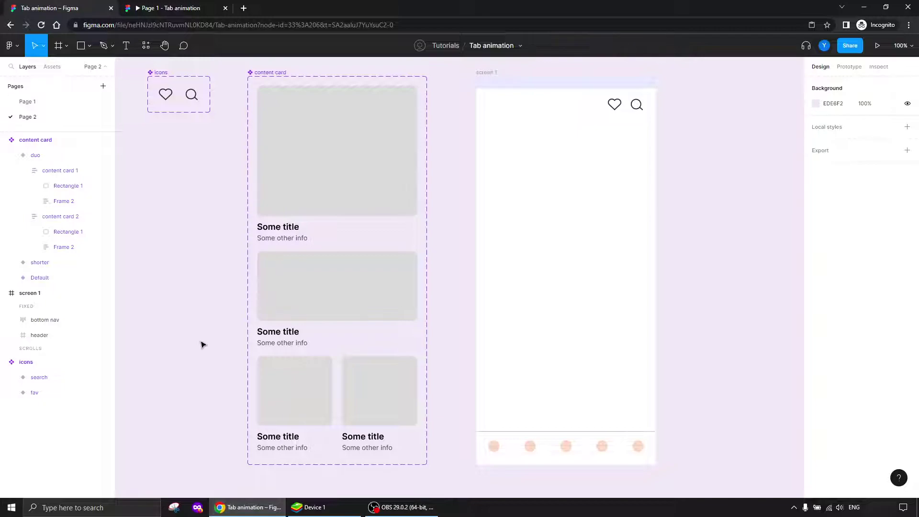
Step: Add the text "First tab" below the header of screen 1 and set its font weight to SemiBold
key("ctrl+minus")
left_click_drag(280, 318, 247, 292)
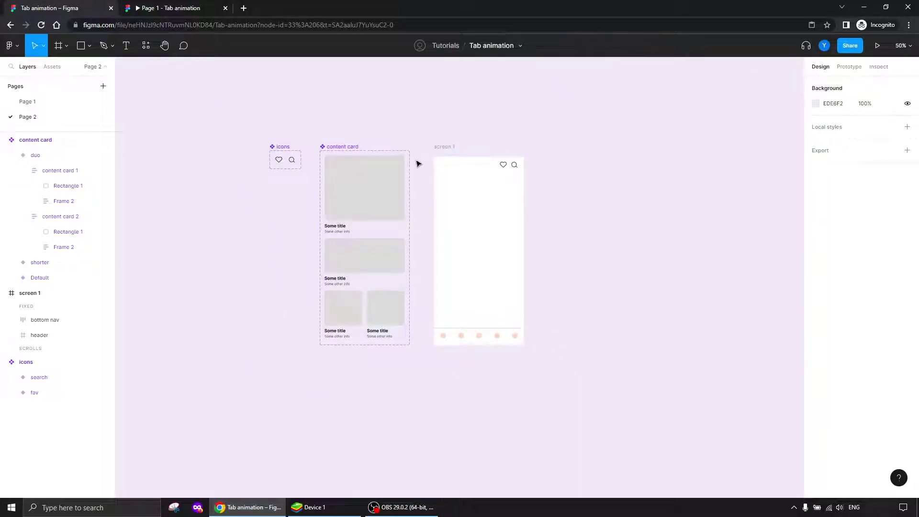
left_click(446, 199)
key("ctrl+plus")
left_click_drag(437, 174, 397, 305)
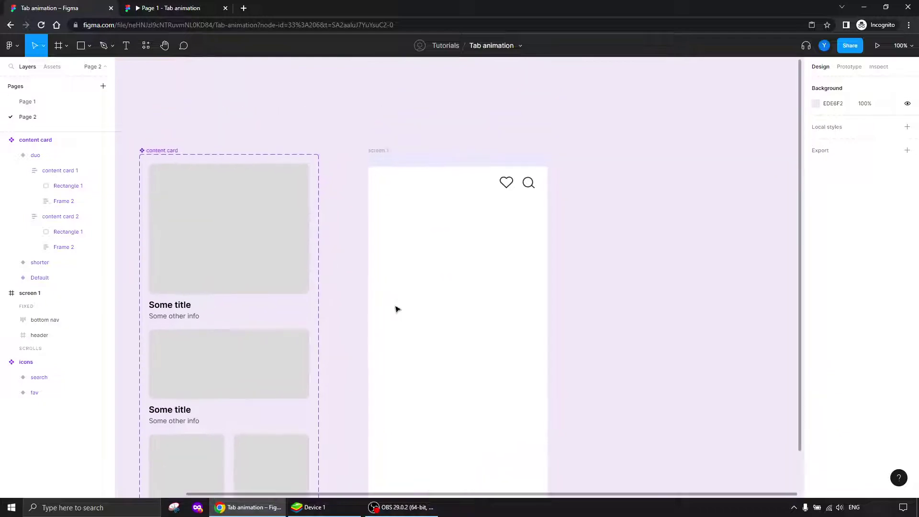
key("t")
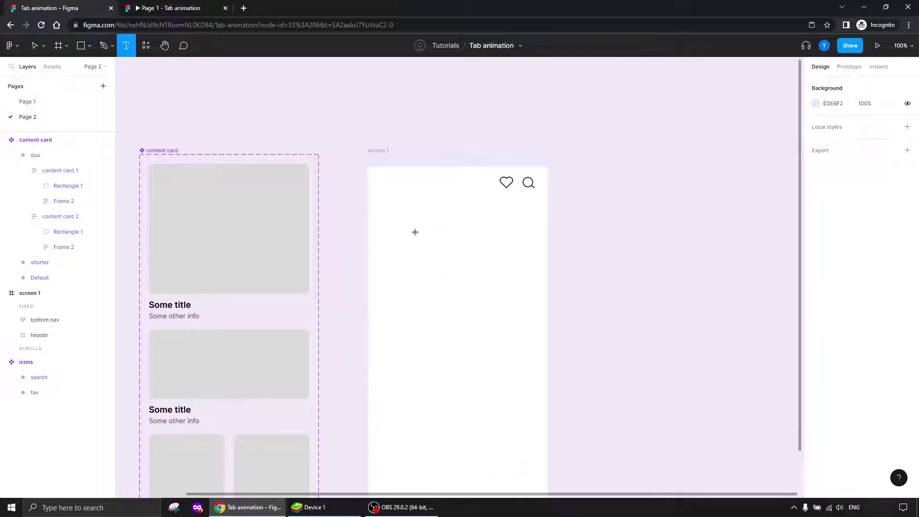
left_click(410, 227)
type("First tab")
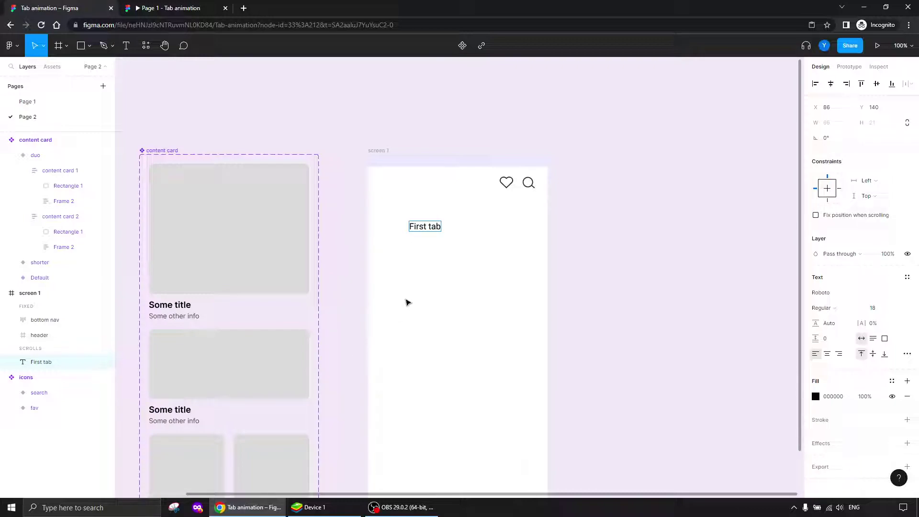
key("Escape")
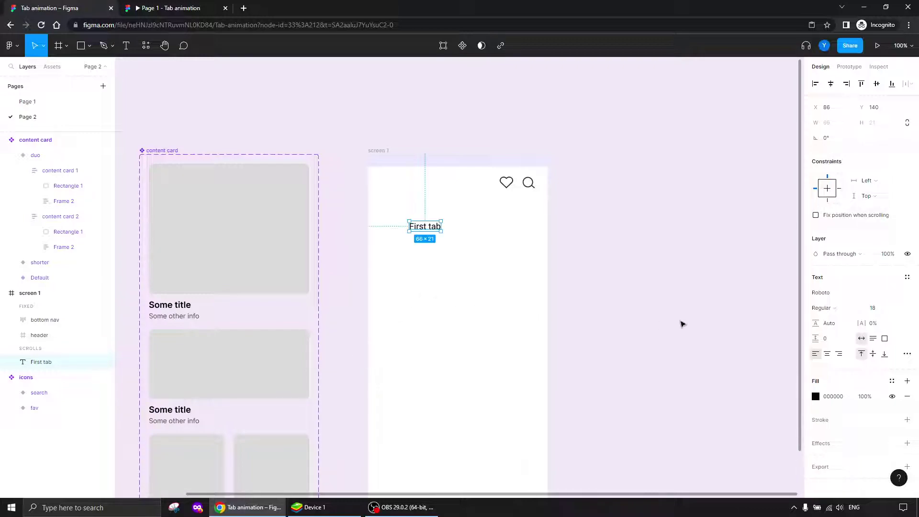
left_click(829, 310)
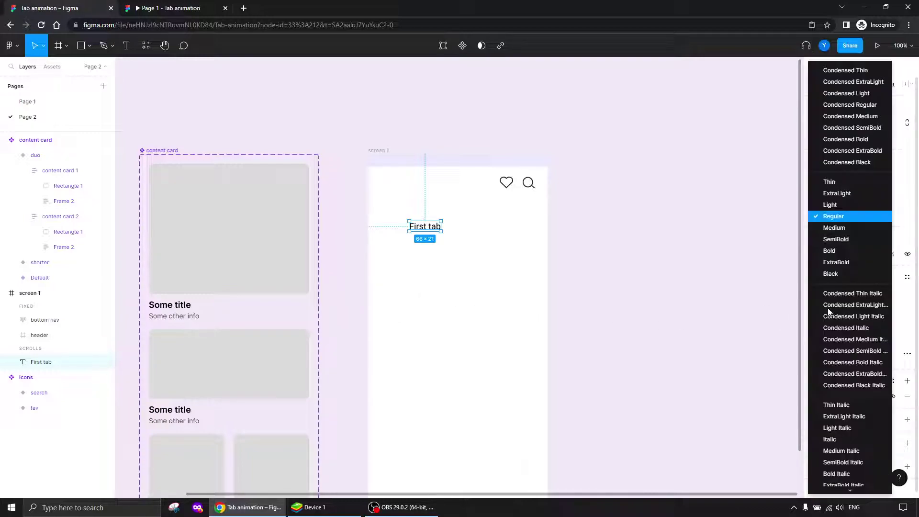
left_click(836, 239)
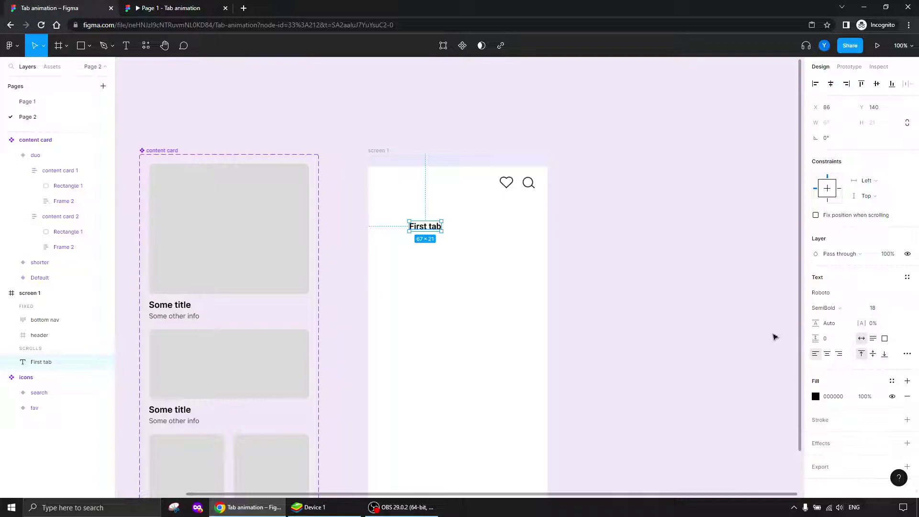
Step: Move the "First tab" text out of screen 1 onto the empty canvas beside it, at about X 548, Y -113
left_click_drag(424, 229, 621, 201)
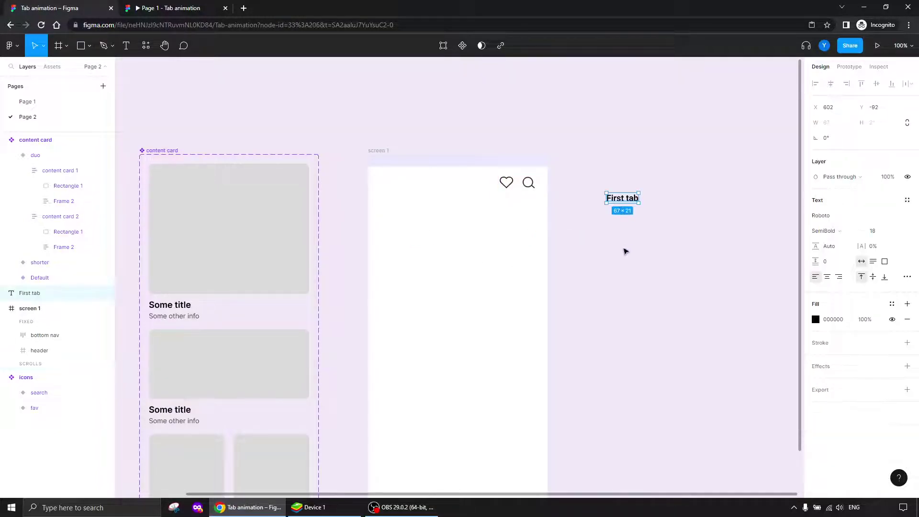
left_click_drag(626, 247, 376, 260)
key("ctrl+plus")
left_click_drag(373, 211, 479, 330)
key("ctrl+plus")
left_click_drag(335, 330, 671, 309)
left_click_drag(696, 222, 593, 183)
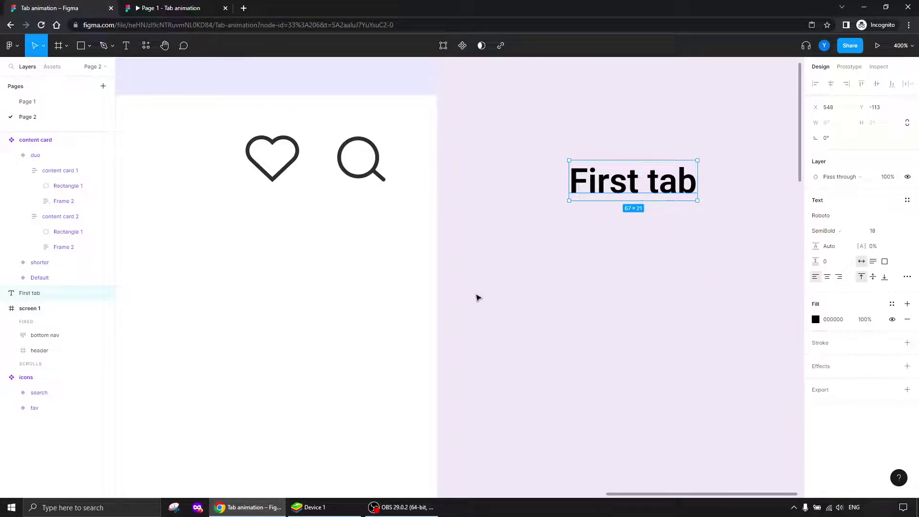
Step: Wrap the "First tab" text in an auto layout frame
key("shift+a")
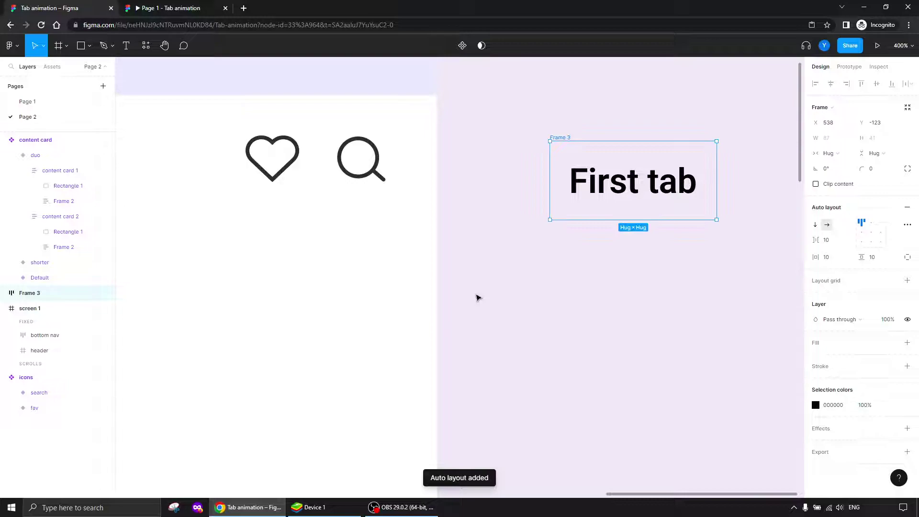
key("ctrl+z")
right_click(602, 177)
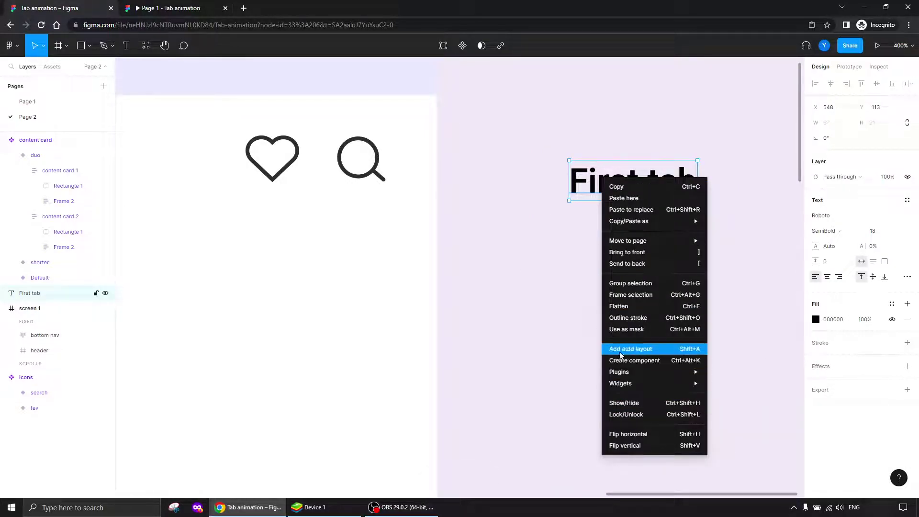
left_click(632, 350)
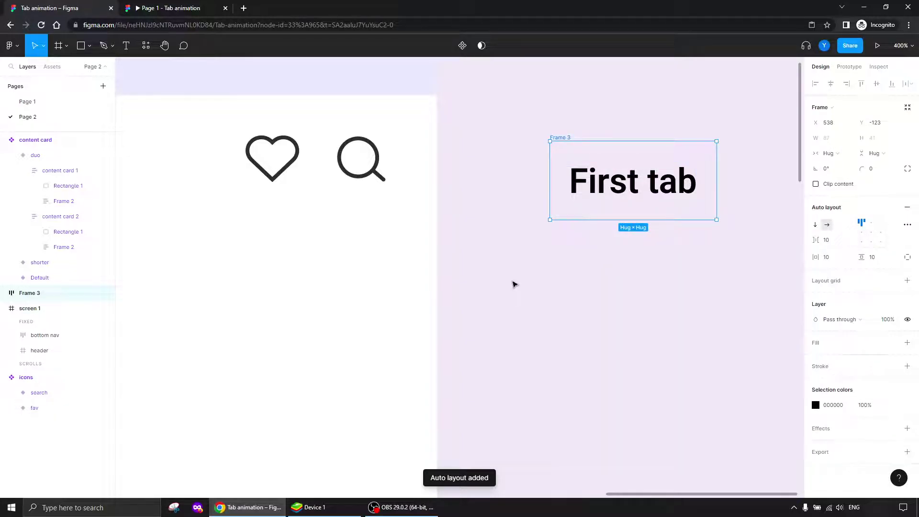
Step: Rename the auto layout frame around the "First tab" text as "tab / selected"
double_click(34, 294)
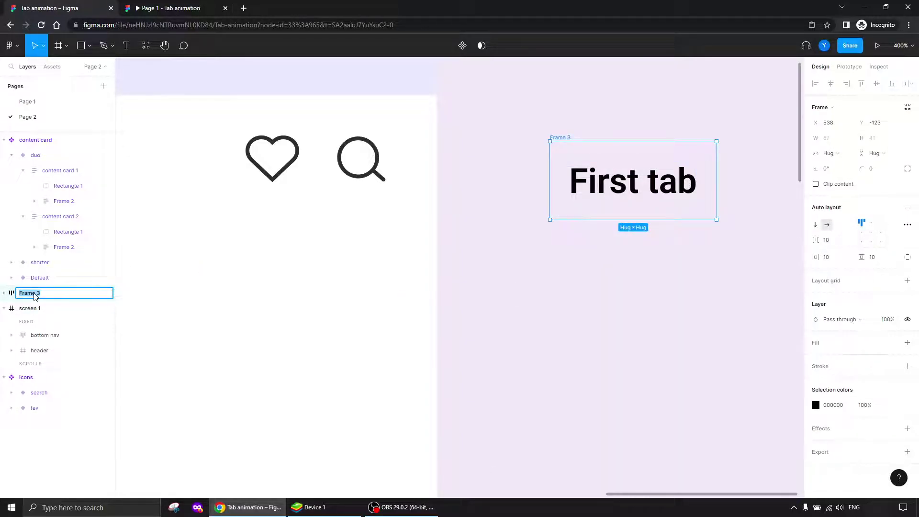
type("tab / selected")
key("Return")
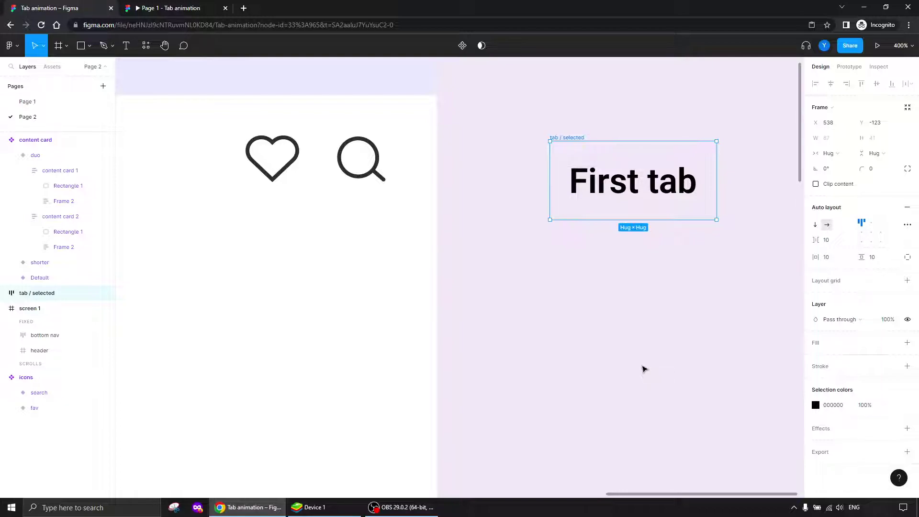
left_click_drag(608, 331, 650, 406)
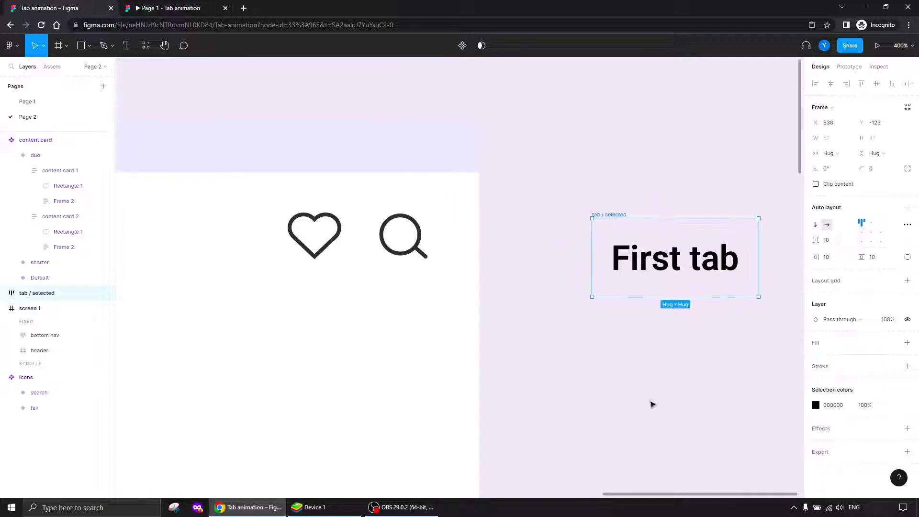
left_click_drag(581, 328, 466, 249)
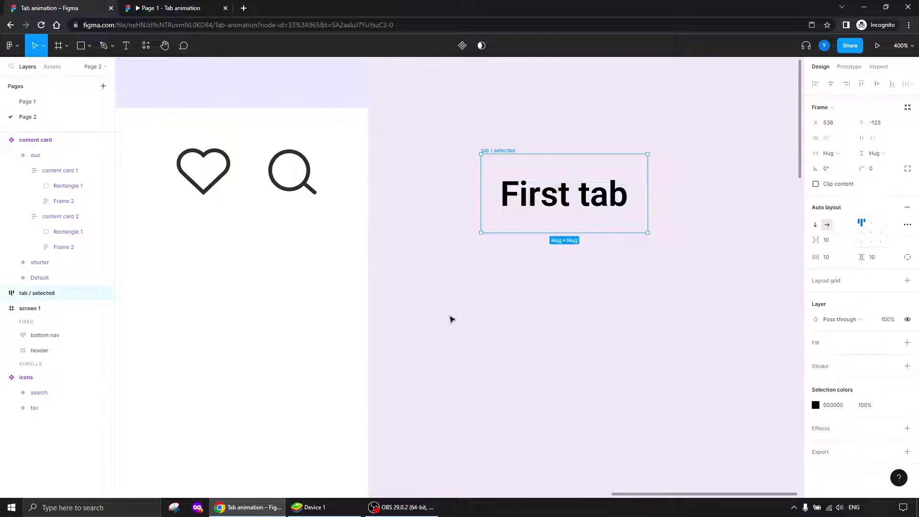
Step: Center-align the "First tab" text inside the "tab / selected" frame and set its width to Fill container
key("minus")
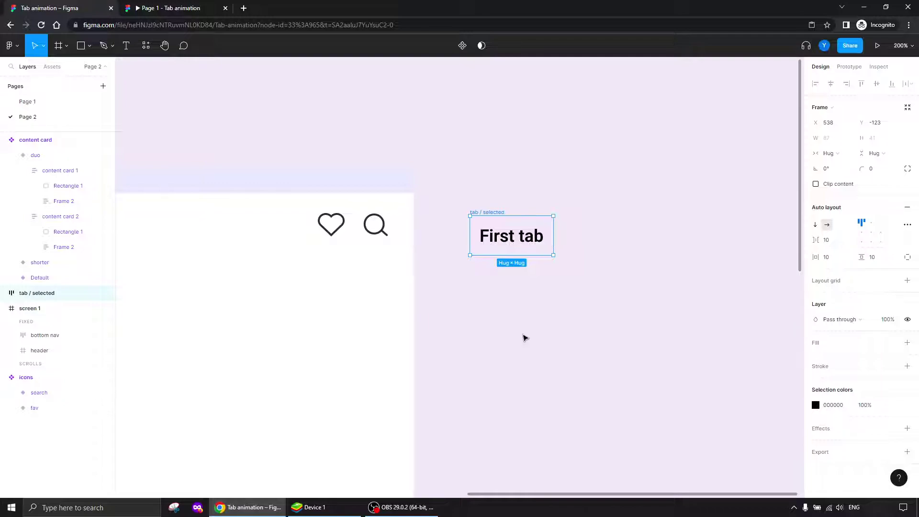
left_click(532, 242)
left_click(828, 293)
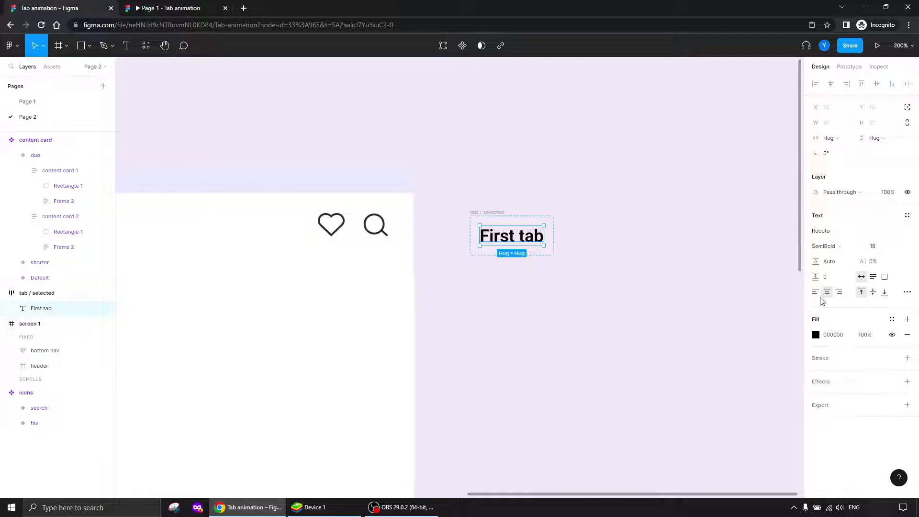
left_click(496, 212)
left_click(490, 237)
left_click(837, 139)
left_click(845, 150)
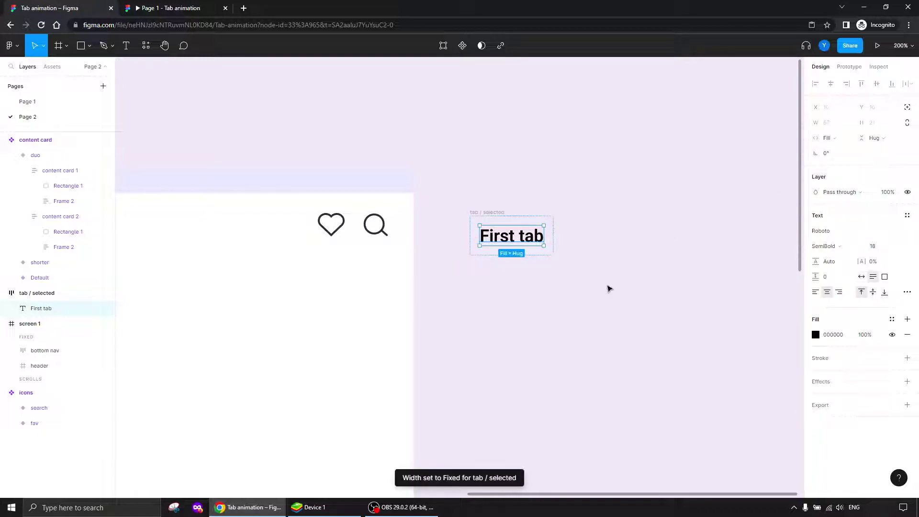
left_click(533, 307)
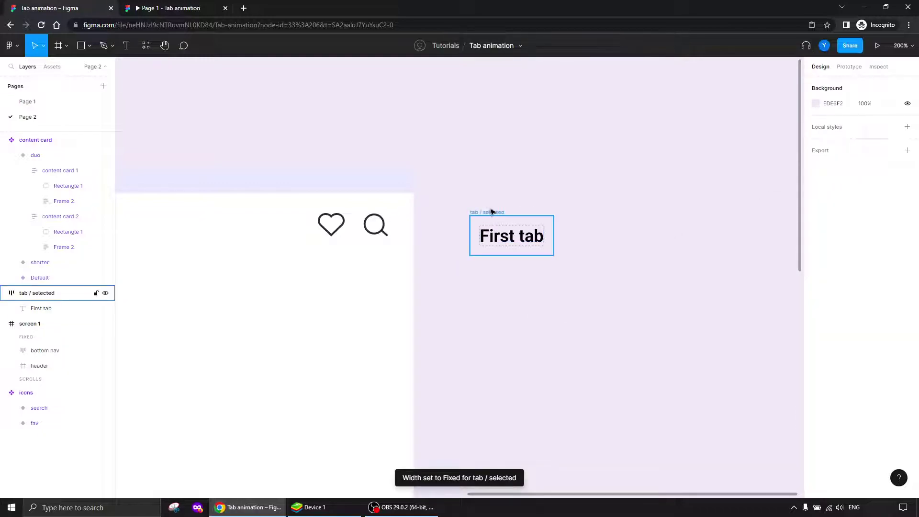
Step: Duplicate the "tab / selected" frame to its right at about X 654, Y -123 and rename the copy "tab / default"
left_click_drag(492, 211, 603, 211)
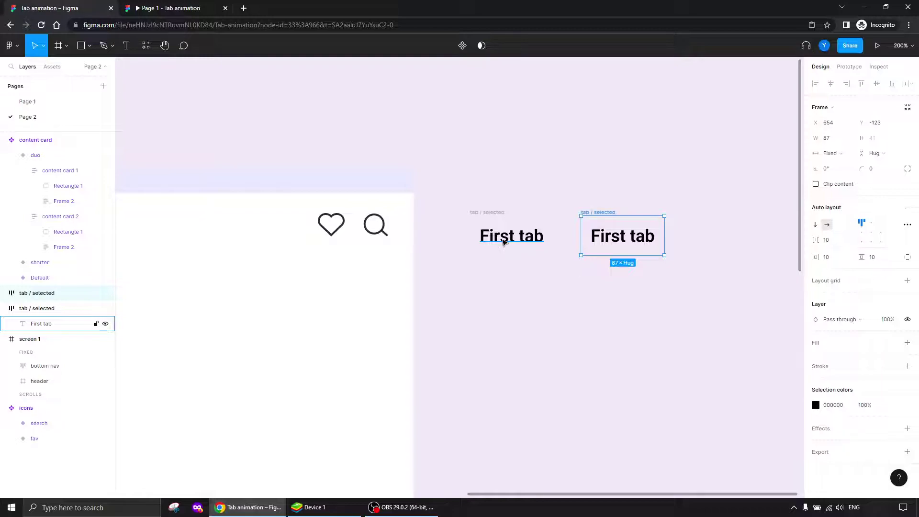
left_click(504, 242)
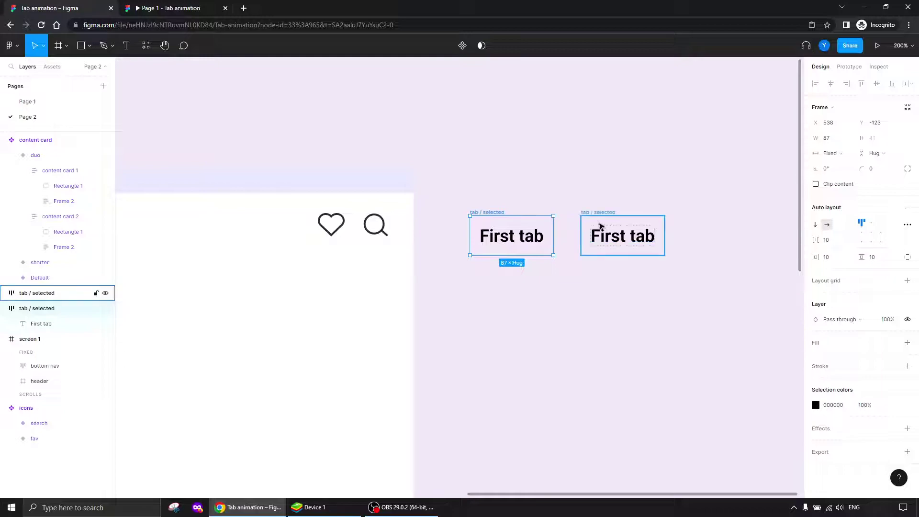
left_click(597, 220)
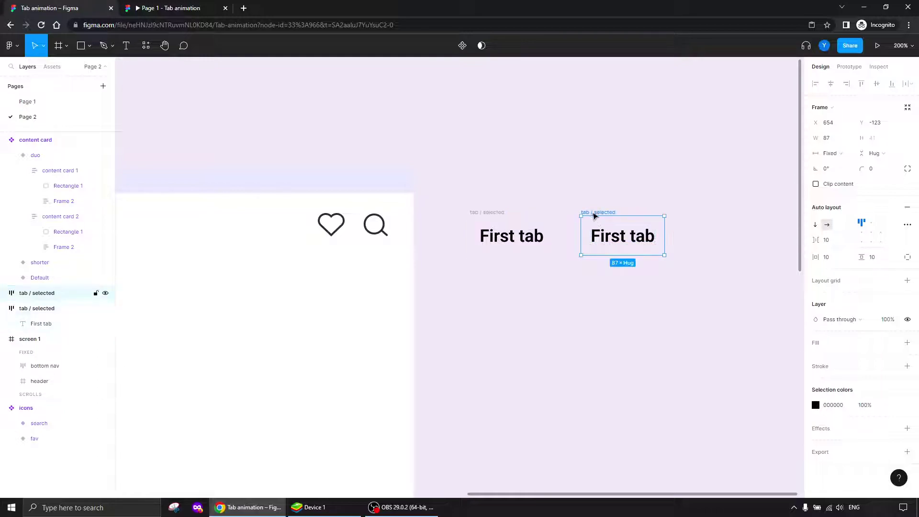
double_click(51, 293)
double_click(43, 292)
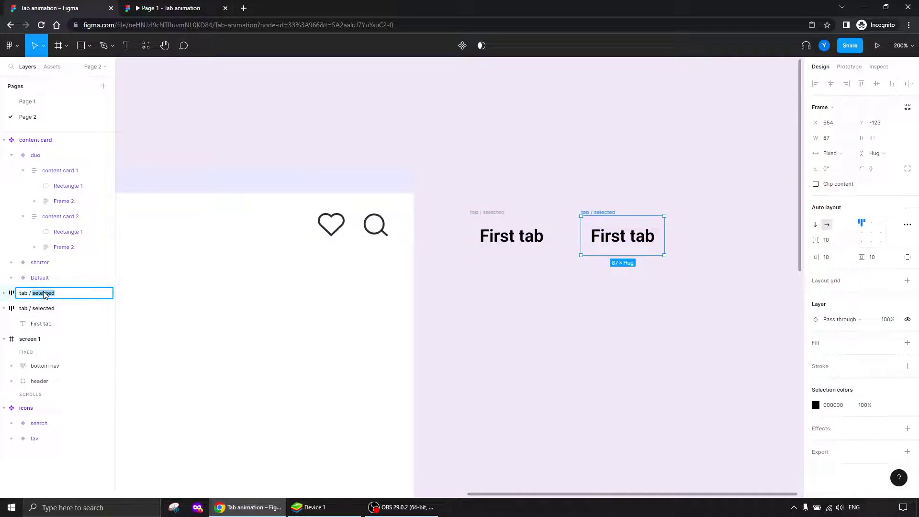
type("defau")
key("Return")
Step: Set the text in "tab / default" to Regular weight and a mid-gray fill, 7B7B7B
left_click(625, 237)
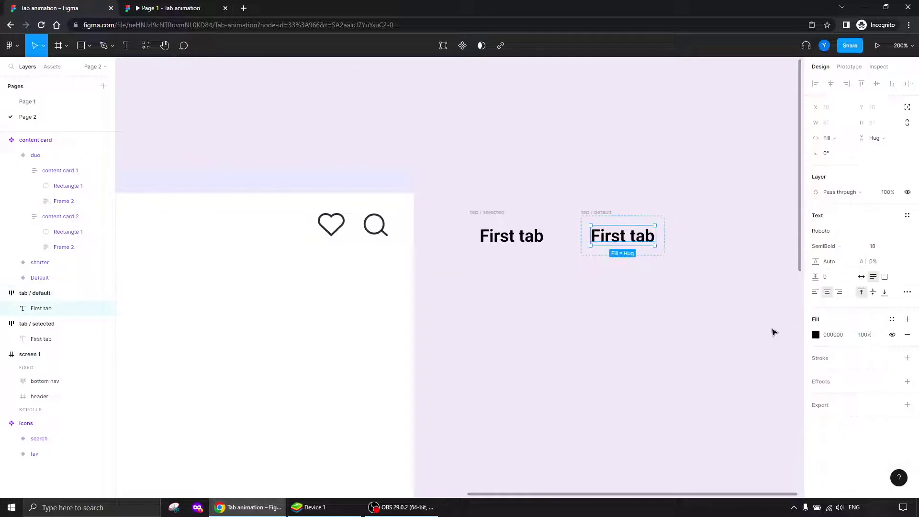
left_click(829, 250)
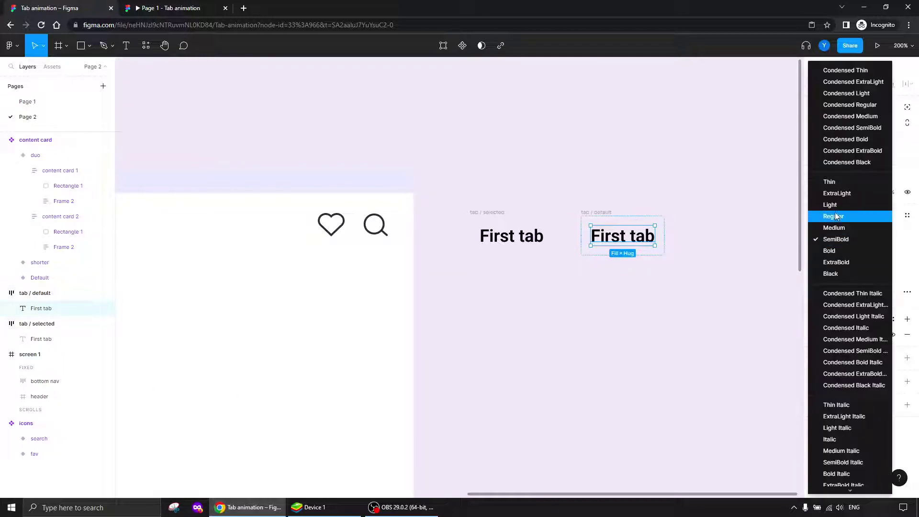
left_click(832, 218)
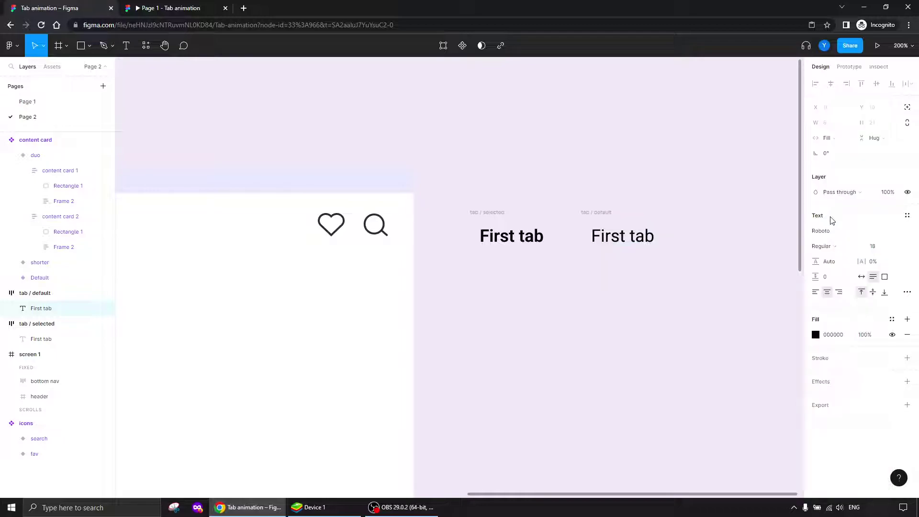
left_click(816, 335)
left_click_drag(702, 359, 640, 319)
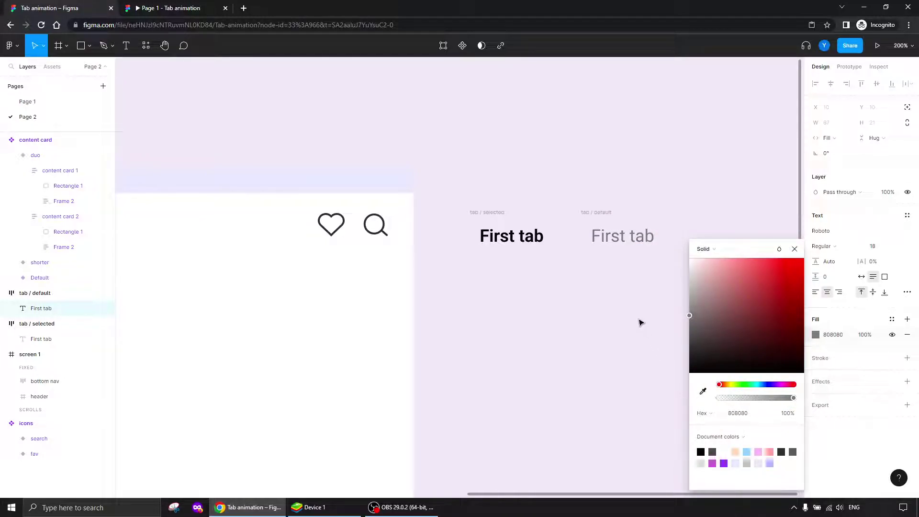
left_click(493, 302)
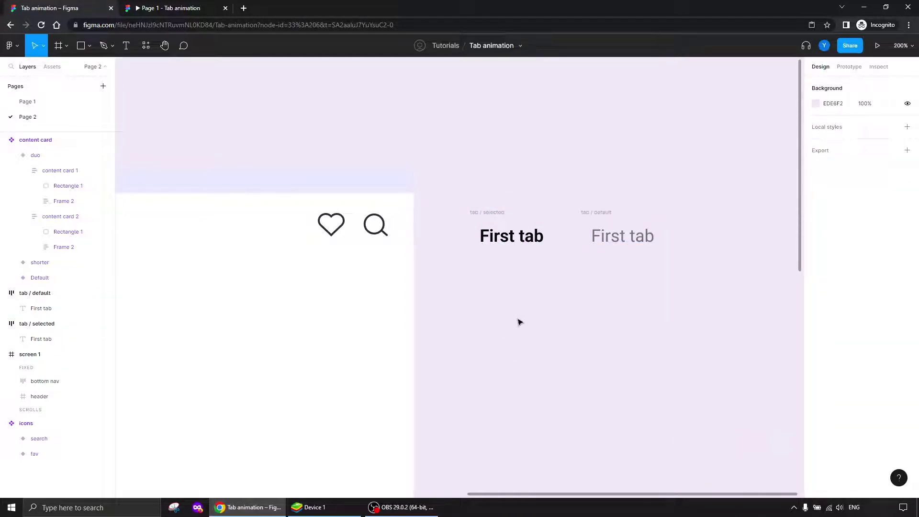
Step: Combine the "tab / selected" and "tab / default" frames into a component set
left_click_drag(450, 193, 697, 302)
left_click(456, 46)
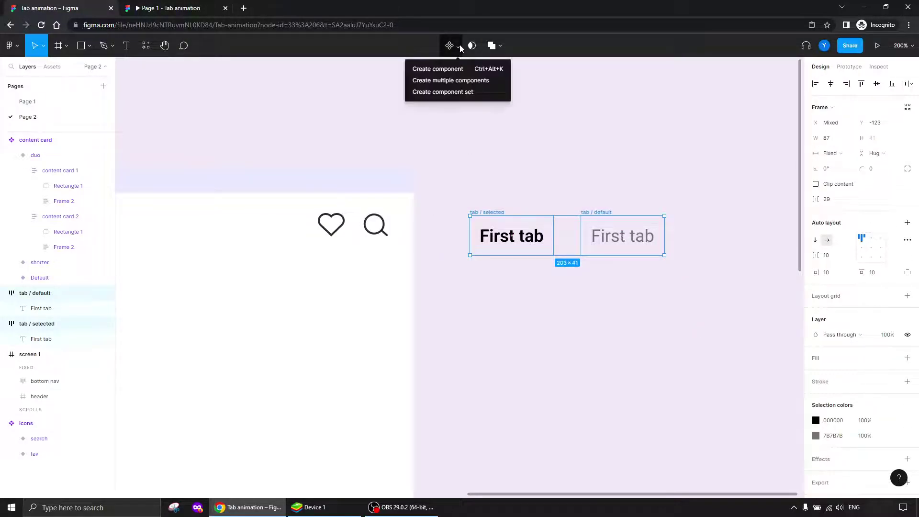
left_click(436, 93)
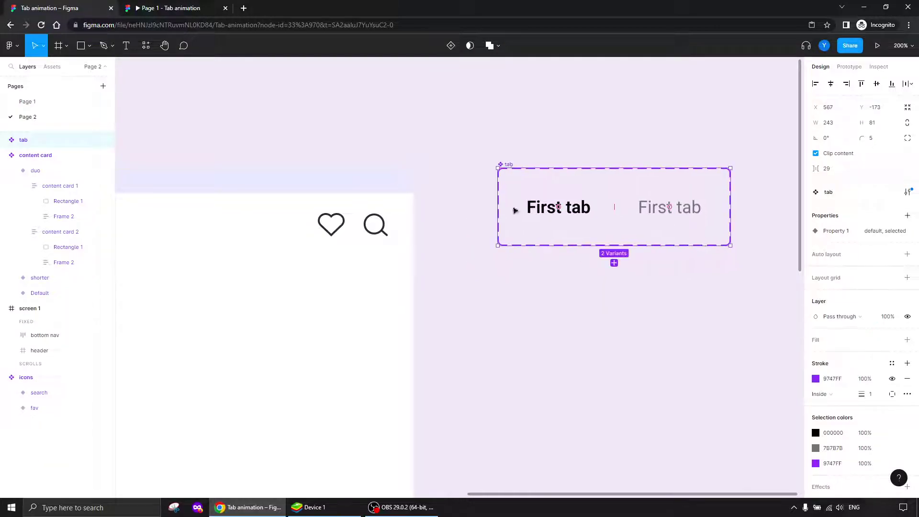
Step: Place an instance of the selected variant below the component set at about X 602, Y 8 and duplicate it to its right at X 737
left_click(538, 203)
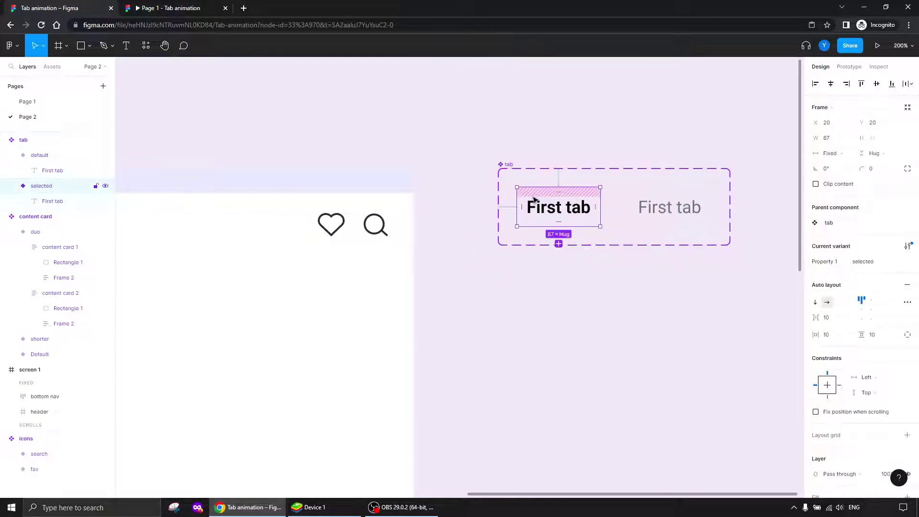
left_click_drag(540, 208, 554, 362, "alt")
left_click_drag(496, 390, 501, 303)
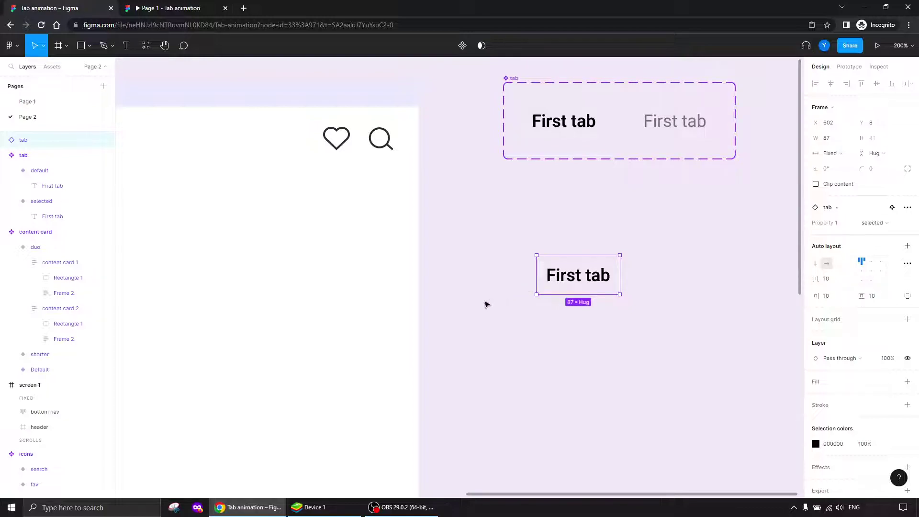
key("ctrl+d")
scroll(533, 366, "down", 1)
scroll(527, 362, "up", 1)
left_click_drag(567, 283, 694, 283)
left_click_drag(566, 350, 398, 336)
Step: Change the text of the duplicated tab instance to "Second tab"
double_click(523, 268)
double_click(520, 268)
left_click(521, 267)
key("ctrl+a")
left_click_drag(541, 266, 507, 267)
type("Se")
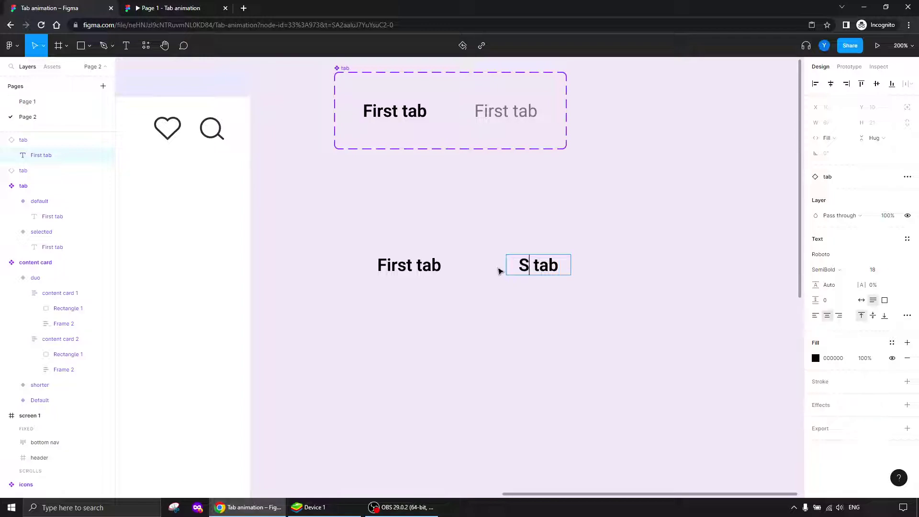
type("cond")
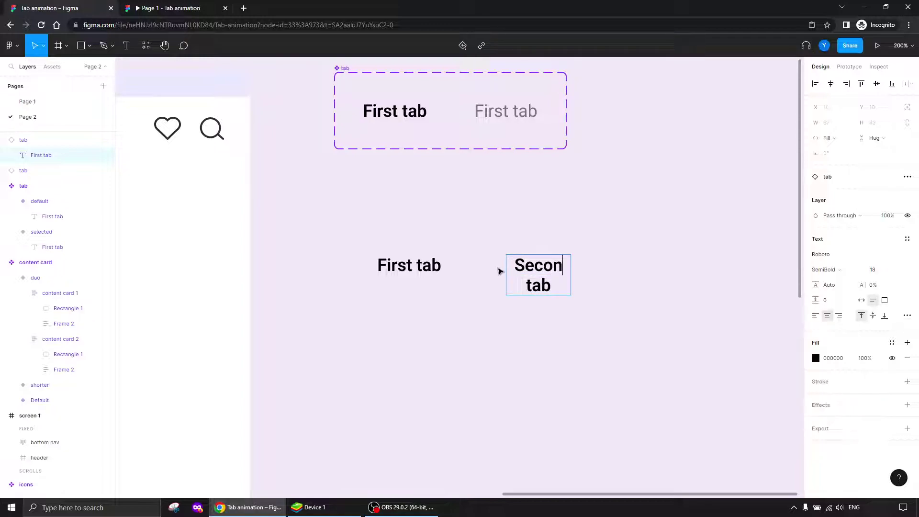
left_click(444, 328)
Step: Set the text in the selected variant of the tab component to auto width
left_click_drag(359, 174, 404, 244)
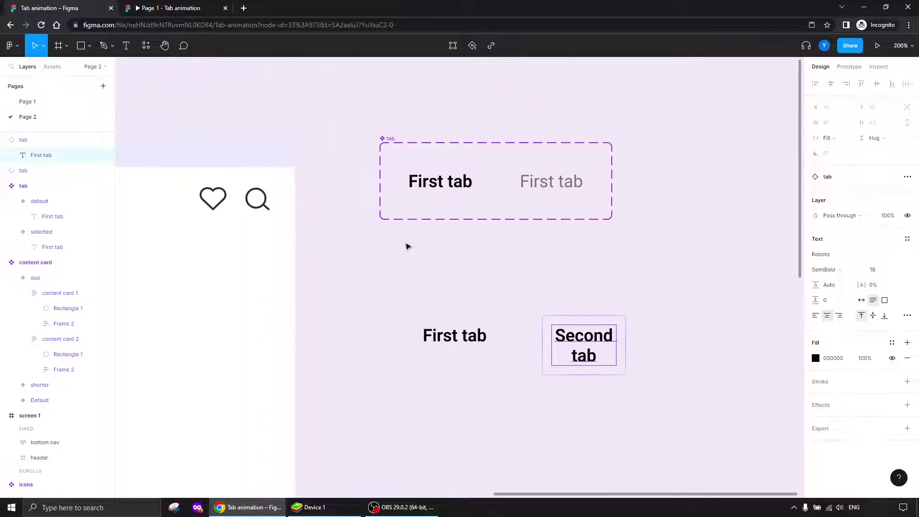
double_click(443, 180)
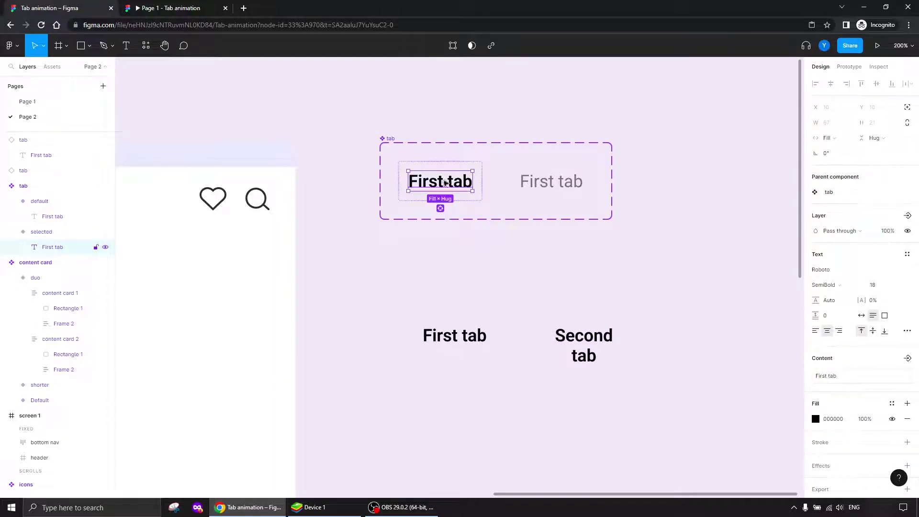
left_click(862, 316)
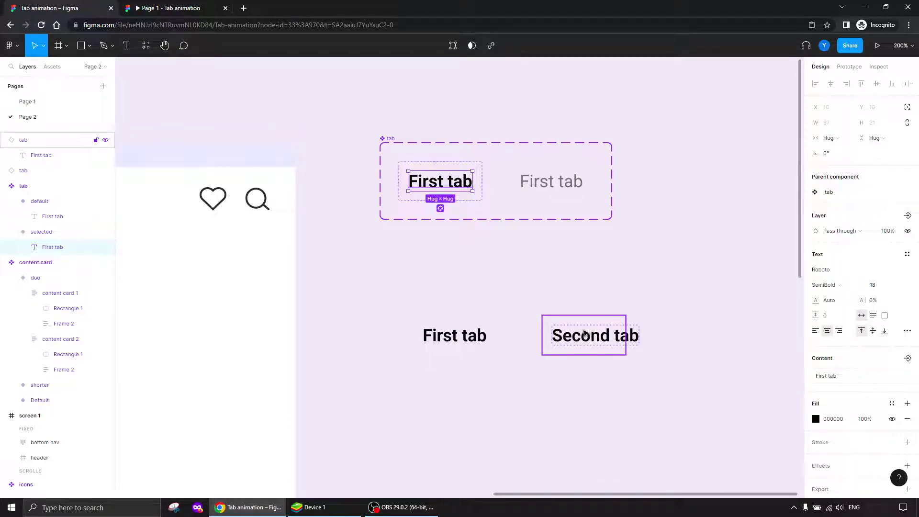
Step: Set the width of both the "Second tab" and "First tab" instances to Hug contents
left_click(585, 334)
left_click(831, 154)
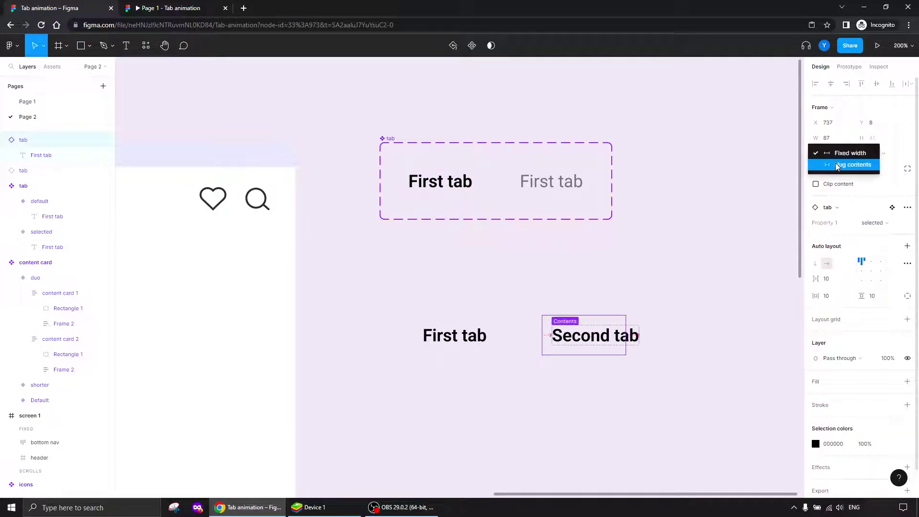
left_click(837, 165)
left_click(453, 331)
left_click(830, 153)
left_click(837, 165)
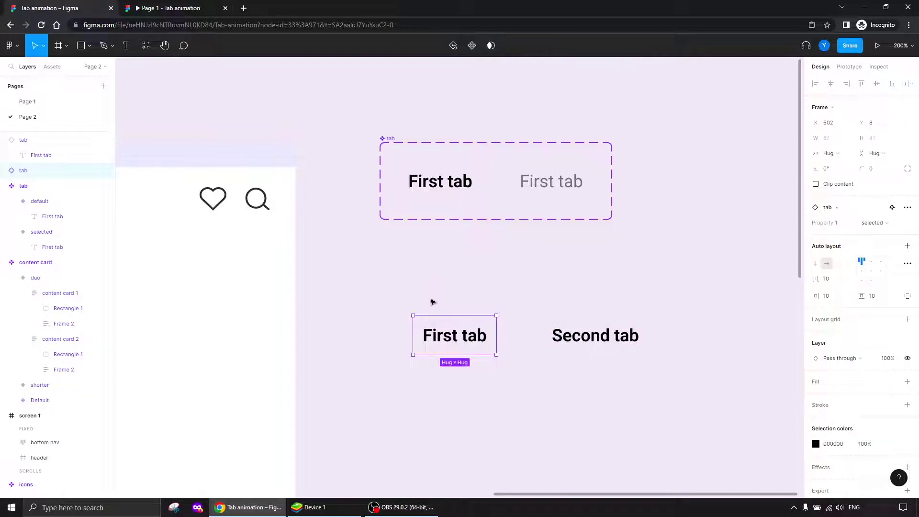
left_click(587, 344)
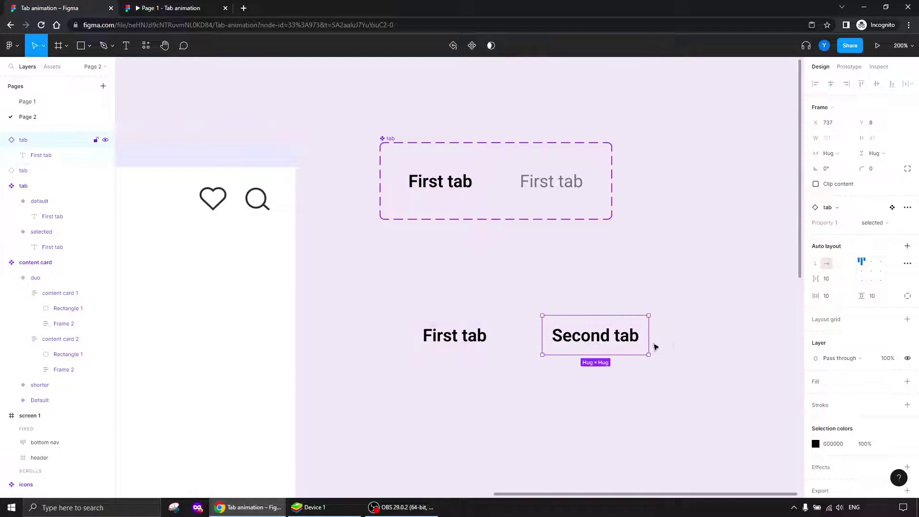
Step: Set the width of the default variant in the tab component set to Hug contents
left_click(546, 190)
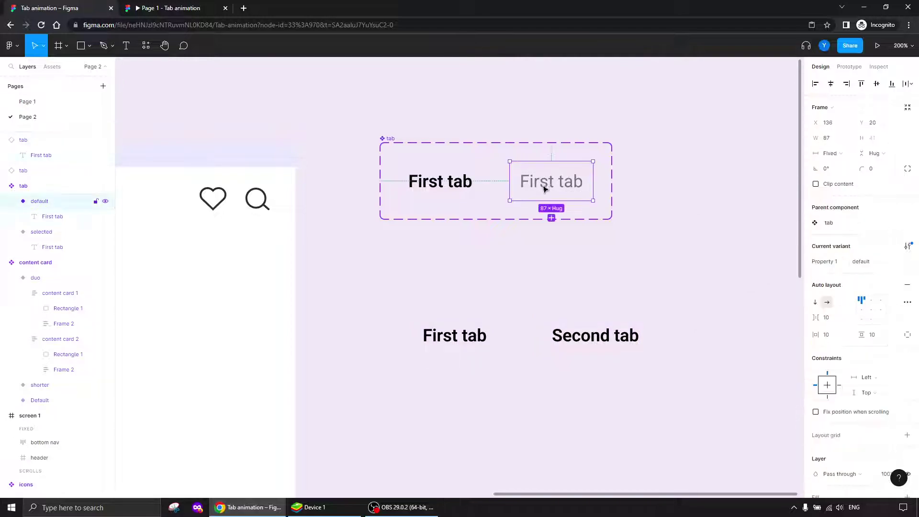
left_click(563, 188)
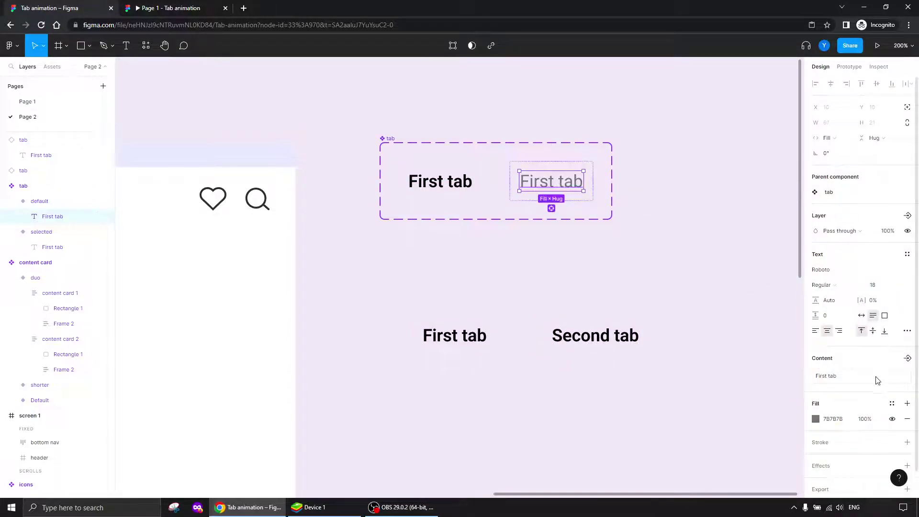
left_click(507, 156)
left_click(527, 174)
left_click(844, 153)
left_click(853, 164)
left_click(529, 265)
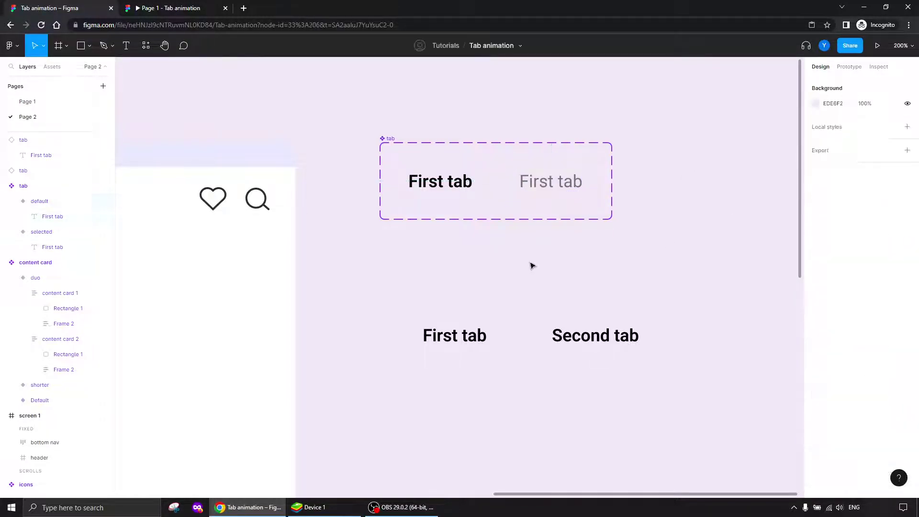
Step: Switch the "Second tab" instance to the default variant and duplicate it to its right
left_click(565, 340)
left_click(871, 223)
left_click(872, 212)
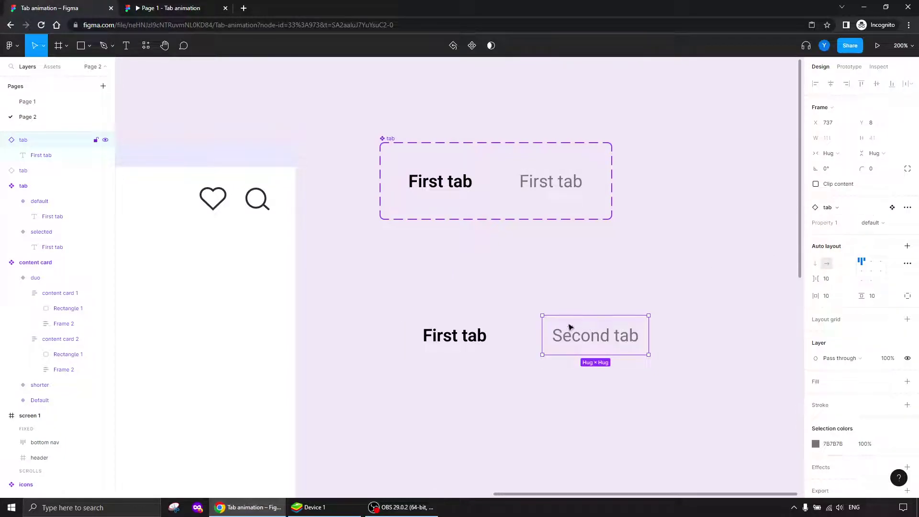
key("ctrl+d")
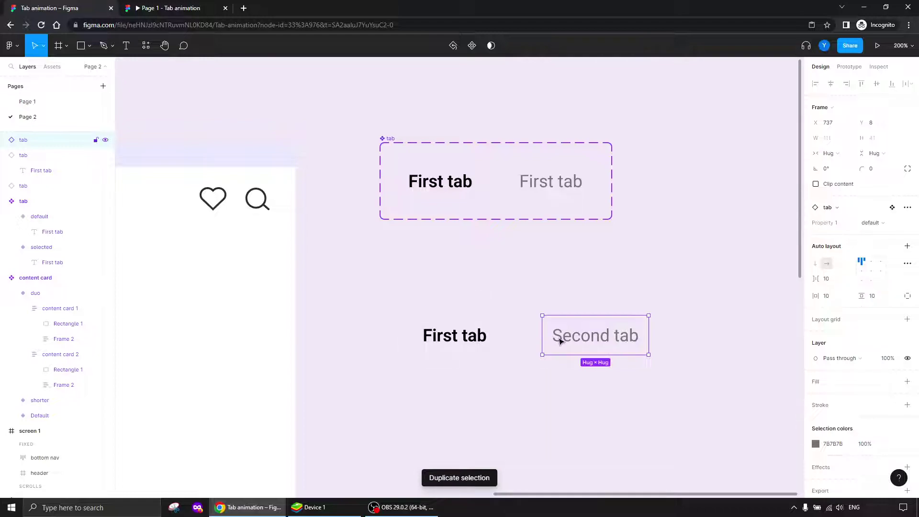
left_click_drag(560, 340, 683, 341)
Step: Wrap the three tab instances in an auto layout frame and rename it "tabs / first"
left_click_drag(791, 292, 374, 398)
key("shift+a")
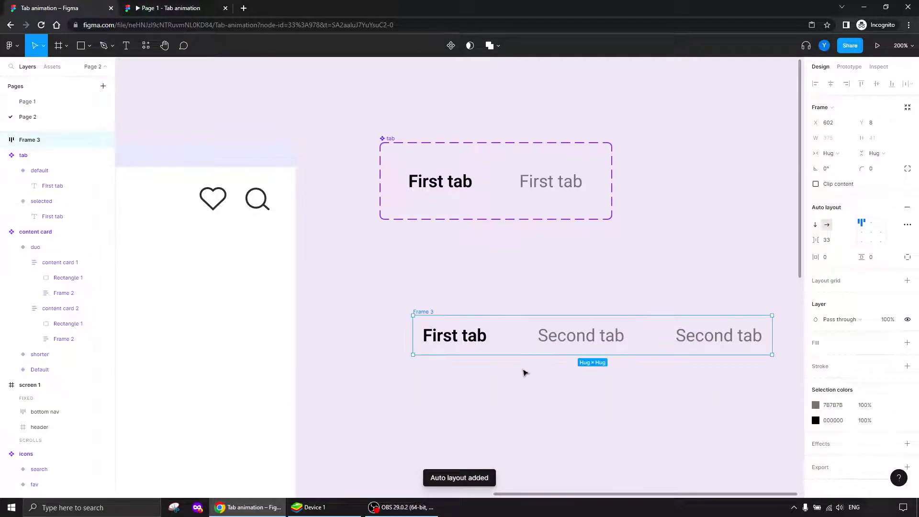
double_click(36, 140)
type("tabs")
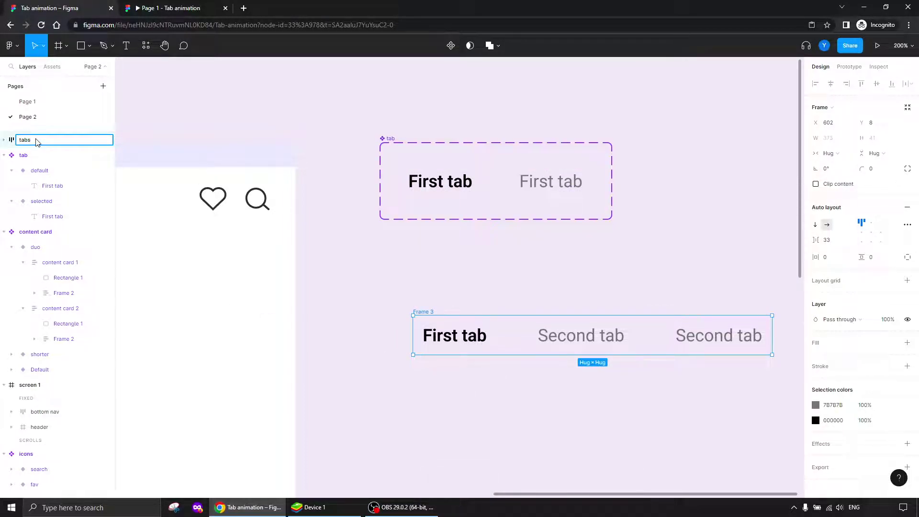
type(" / first")
key("Return")
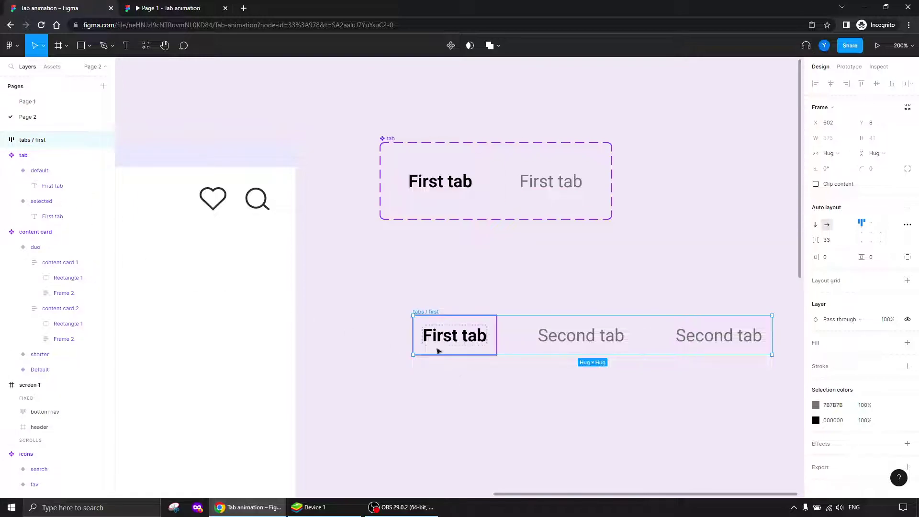
Step: Move the "tabs / first" frame left-aligned beneath the tab component set and set its item spacing to 20
left_click_drag(423, 313, 389, 268)
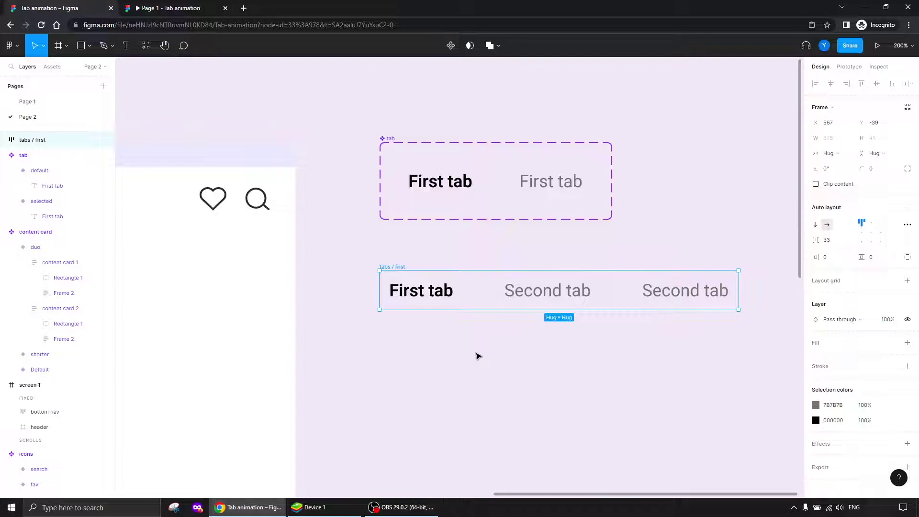
left_click(824, 240)
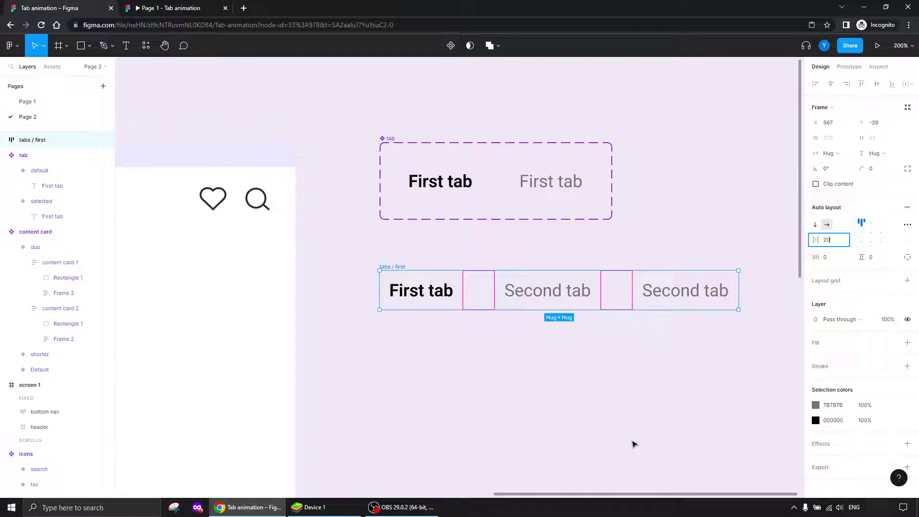
key("Return")
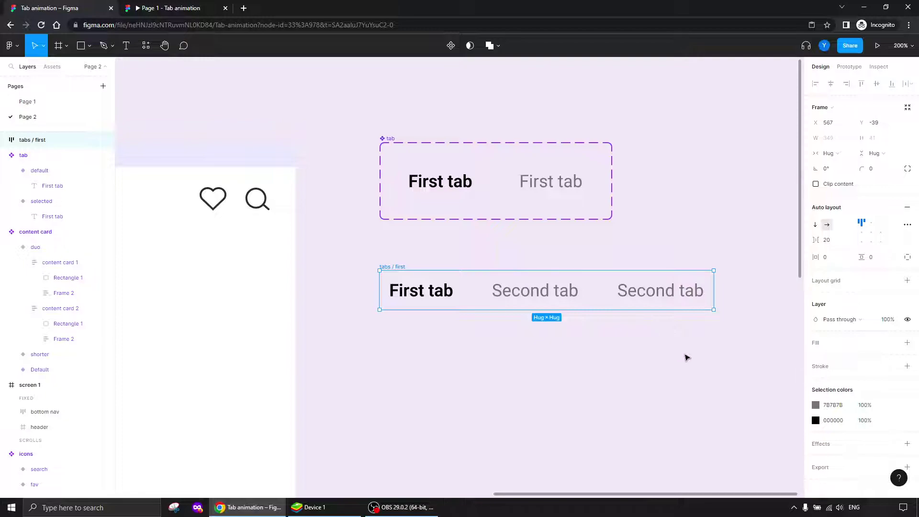
Step: Set the "tabs / first" frame's vertical padding to 6 and give the frame a white FFFFFF fill
left_click(873, 262)
key("Up")
key("Up")
key("Up")
key("Up")
key("Up")
key("Up")
key("Up")
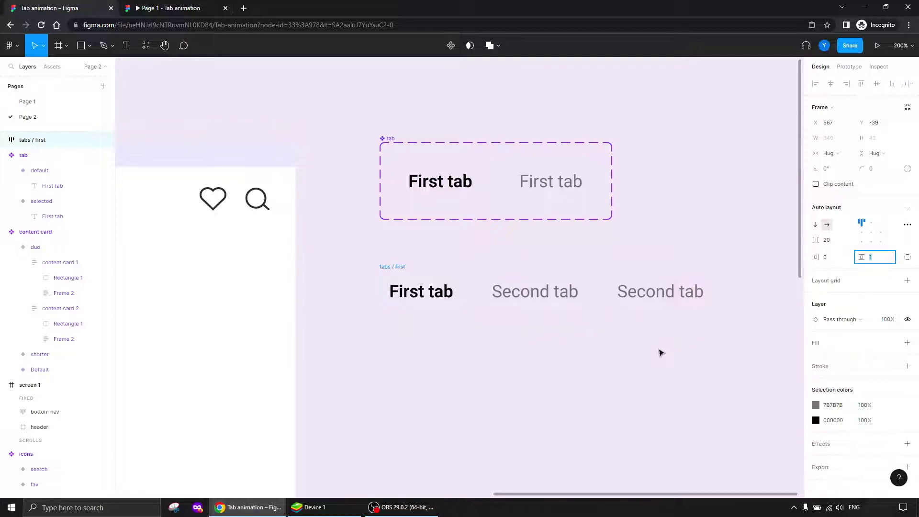
key("Up")
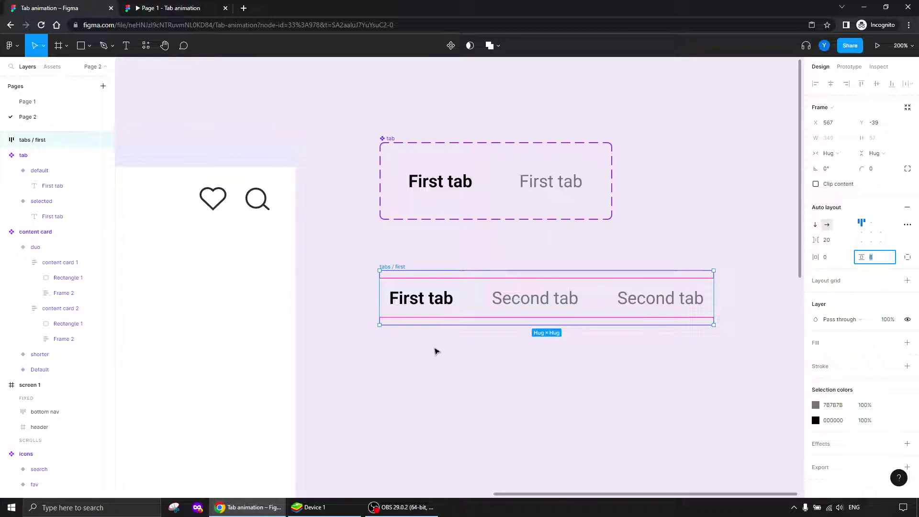
key("Down")
key("Down")
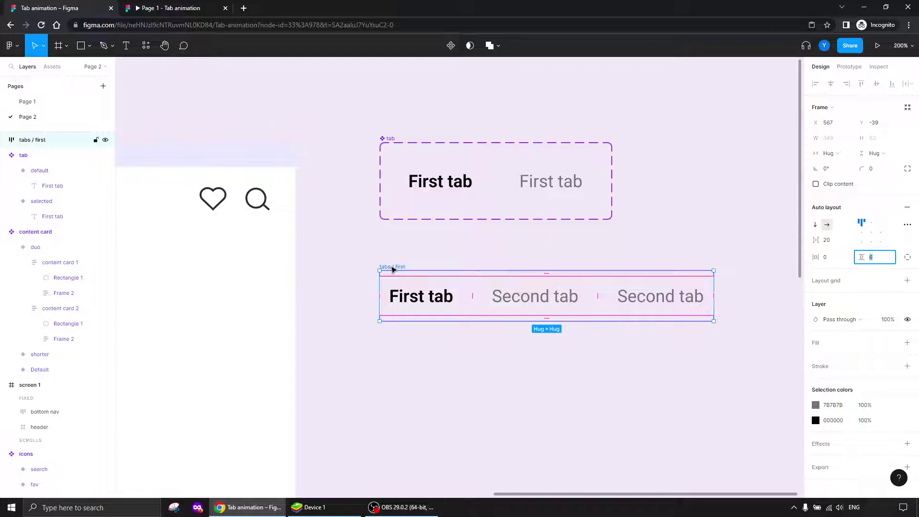
left_click(381, 368)
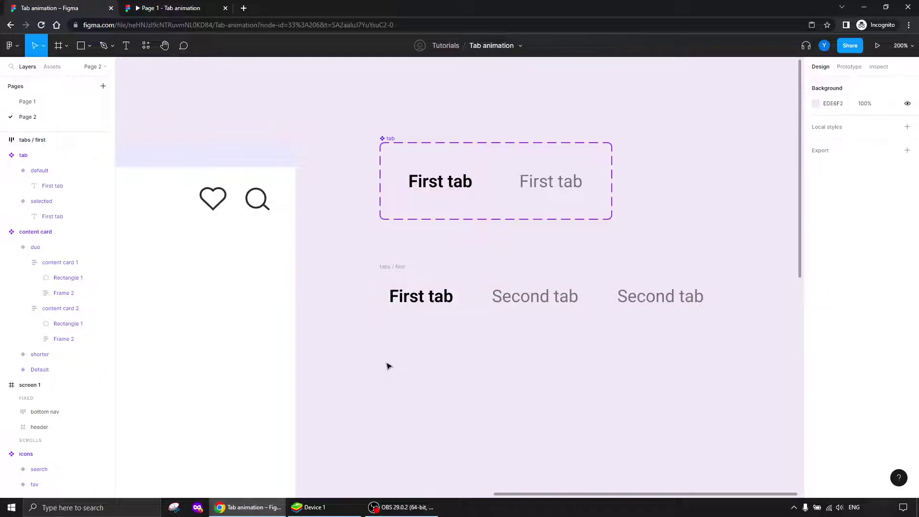
left_click(384, 316)
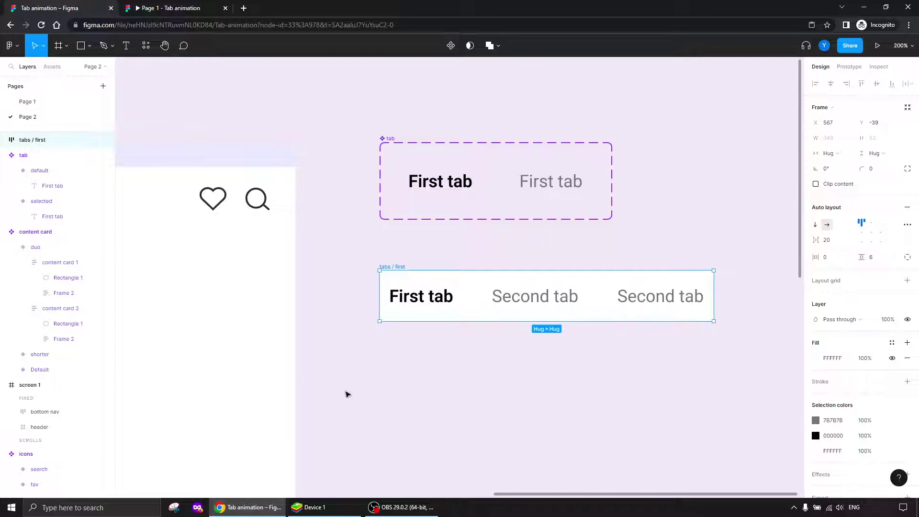
Step: Draw a rectangle about 71 wide just below the "First tab" item and set its height to 2
key("ctrl+plus")
mouse_move(431, 382)
left_mouse_down()
mouse_move(408, 361)
mouse_move(431, 304)
mouse_move(349, 308)
left_mouse_up()
key("r")
left_click(872, 123)
type("2")
key("Return")
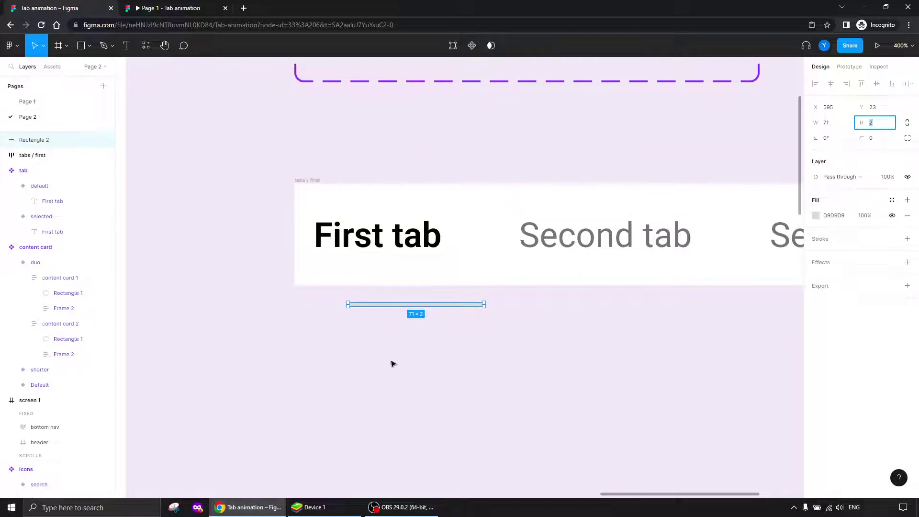
Step: Change the thin rectangle's fill to the magenta CB3A91
left_click(818, 216)
left_click(778, 354)
left_click_drag(763, 299, 771, 251)
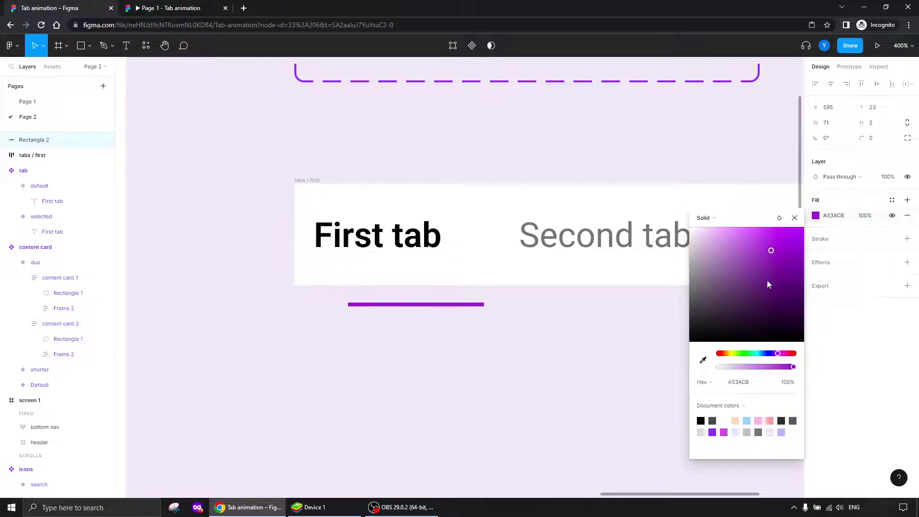
left_click_drag(778, 354, 787, 357)
left_click(308, 318)
Step: Move the magenta rectangle into the "tabs / first" auto layout frame, ahead of the first tab
left_click(375, 307)
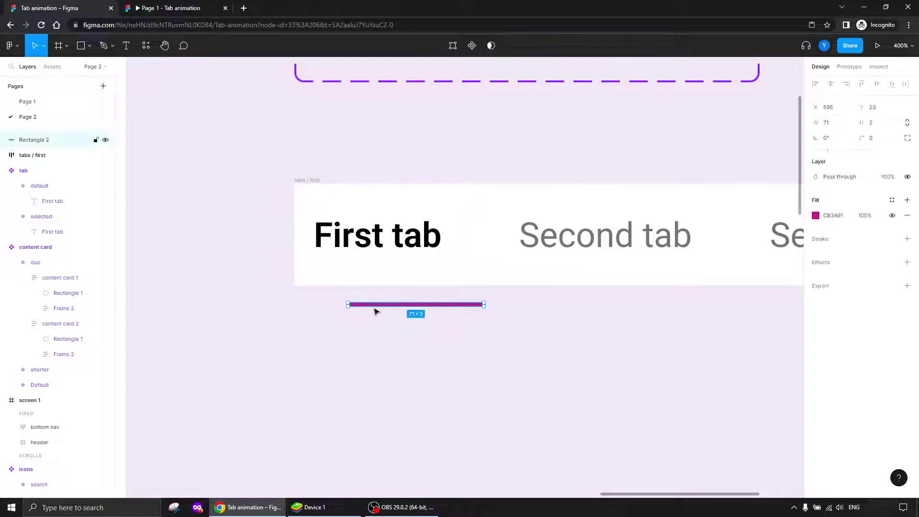
left_click_drag(378, 309, 337, 258)
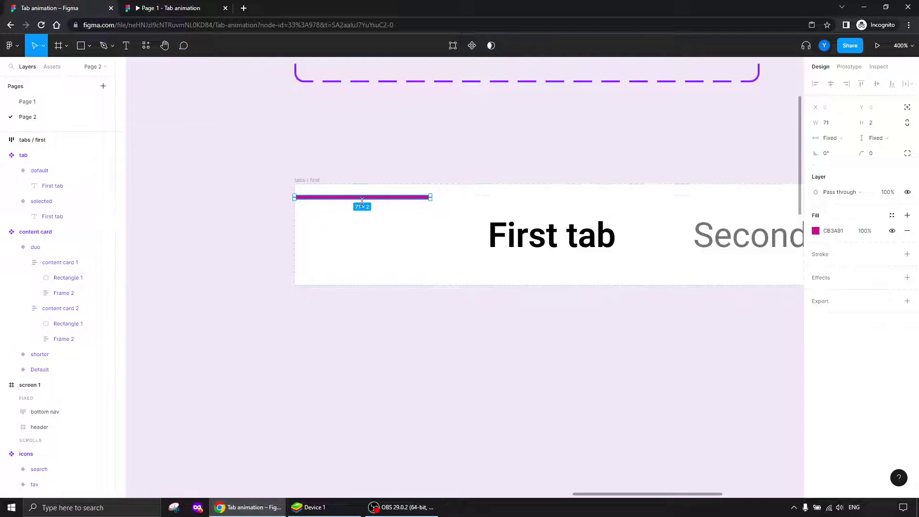
left_click(185, 314)
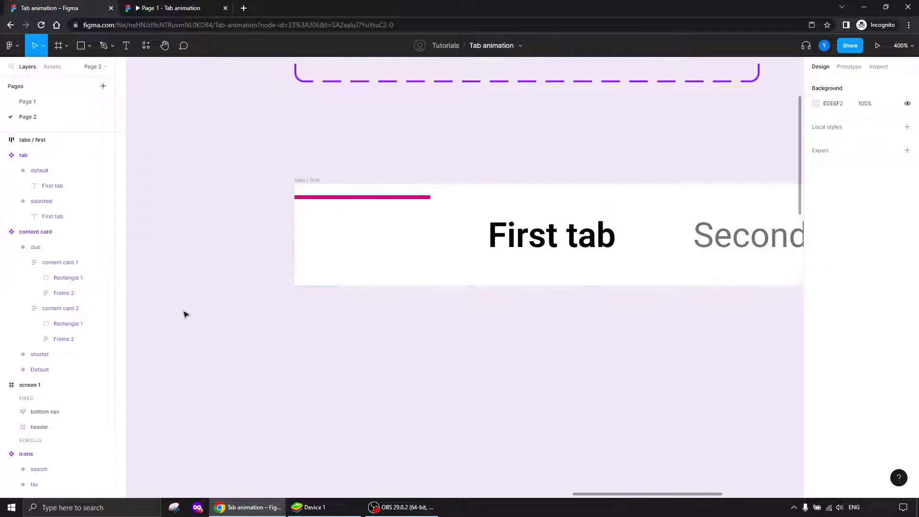
Step: Rename the magenta rectangle layer inside "tabs / first" as "selected indicator"
left_click(331, 198)
double_click(43, 156)
type("indicator")
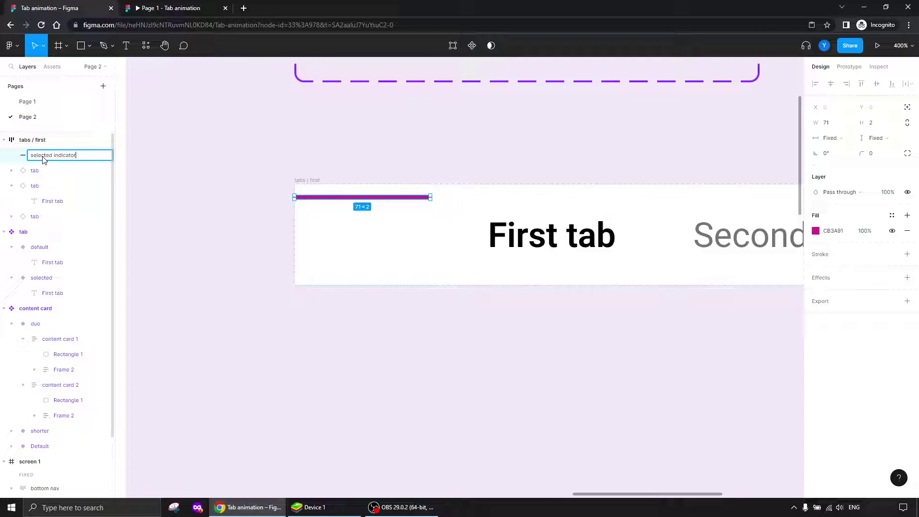
key("Return")
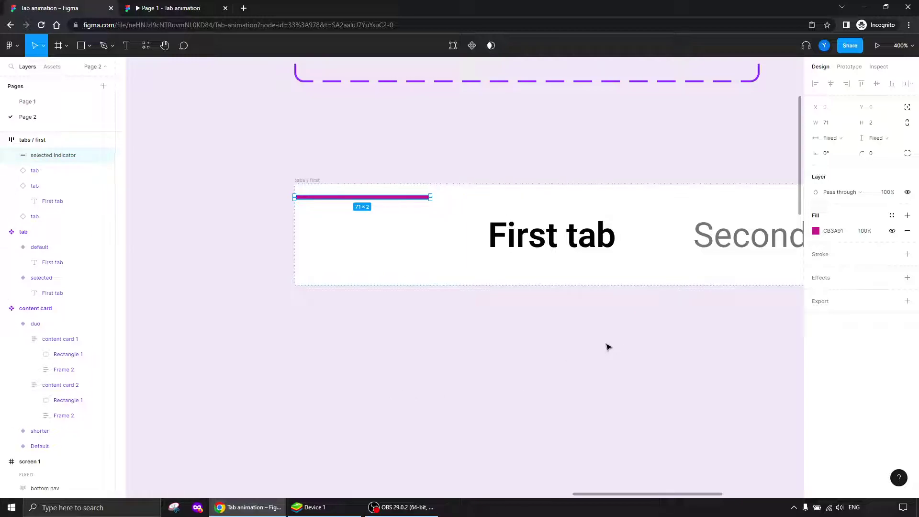
left_click(540, 355)
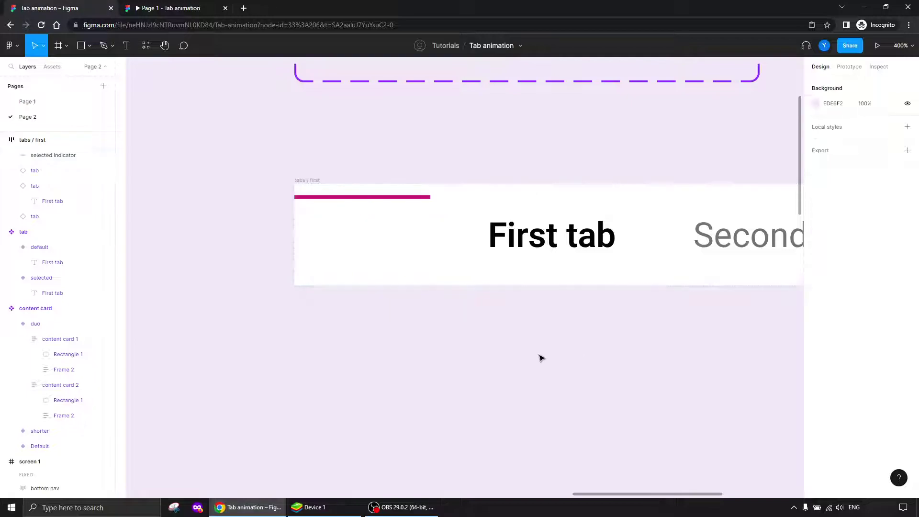
Step: Give the selected indicator absolute position and align it to the bottom of the "tabs / first" frame
key("ctrl+minus")
left_click_drag(611, 348, 483, 336)
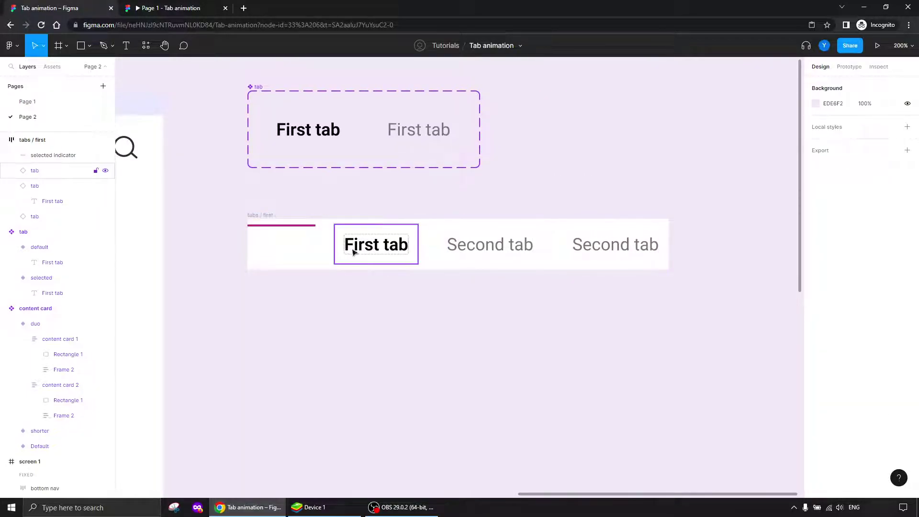
left_click(277, 226)
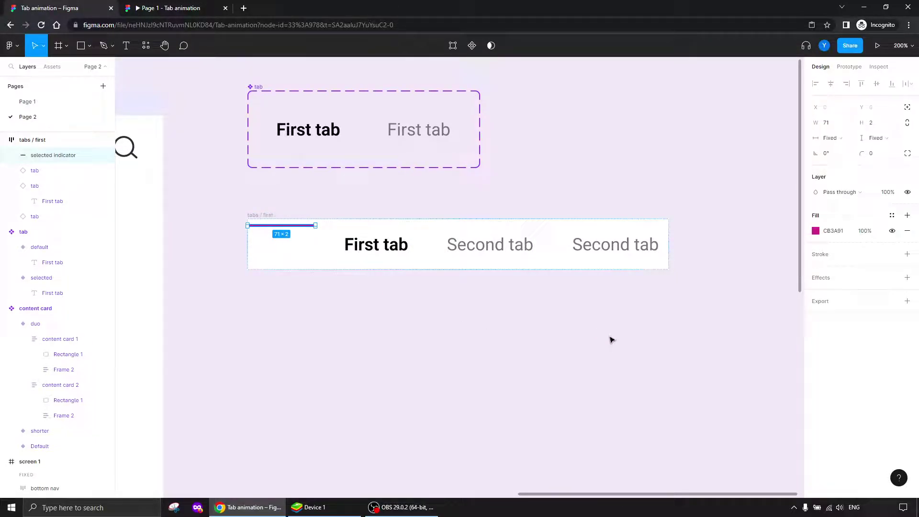
left_click(907, 107)
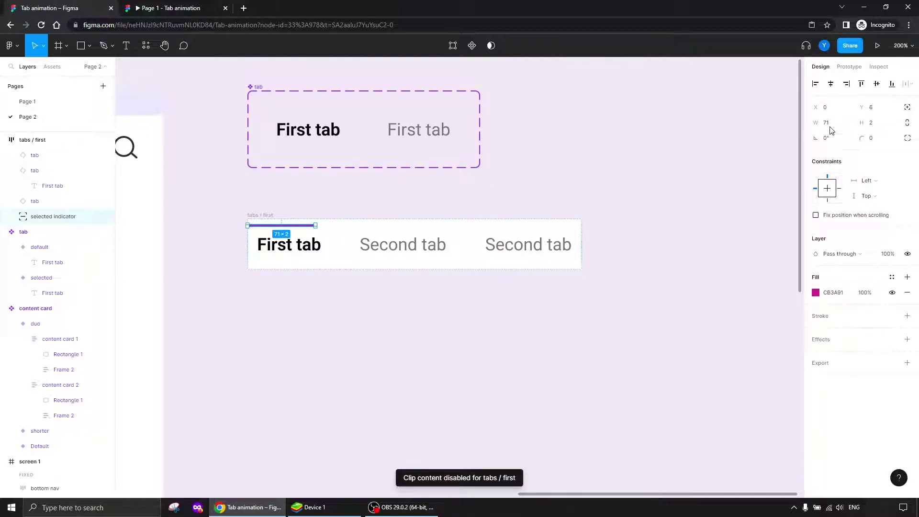
left_click(893, 86)
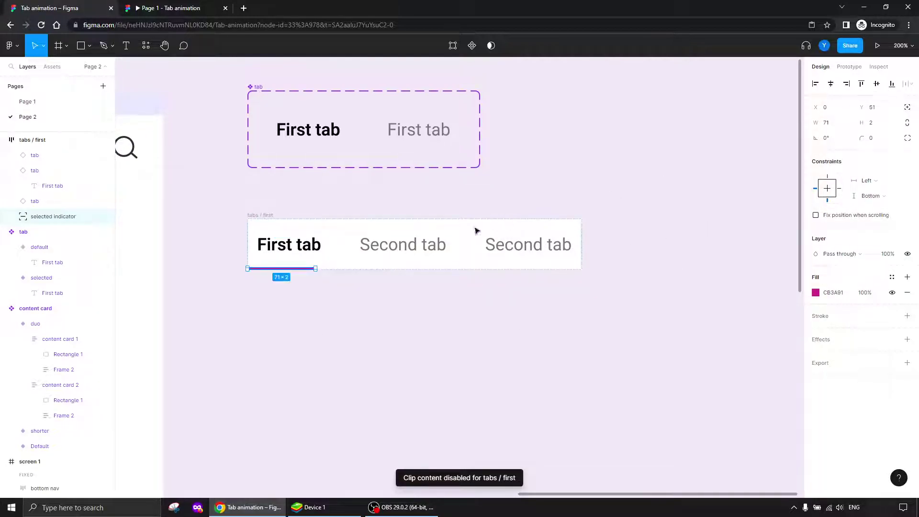
Step: Switch the "tabs / first" frame to a fixed width of 375
left_click_drag(324, 315, 421, 330)
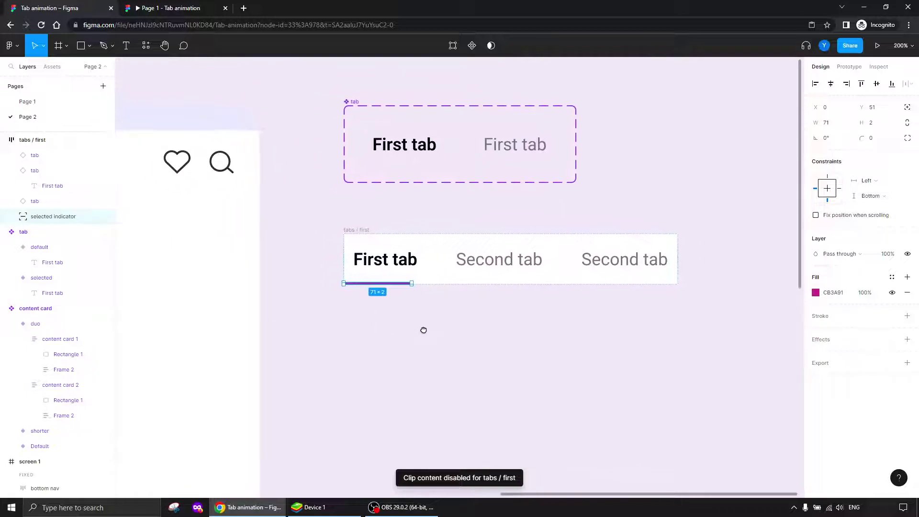
left_click(354, 230)
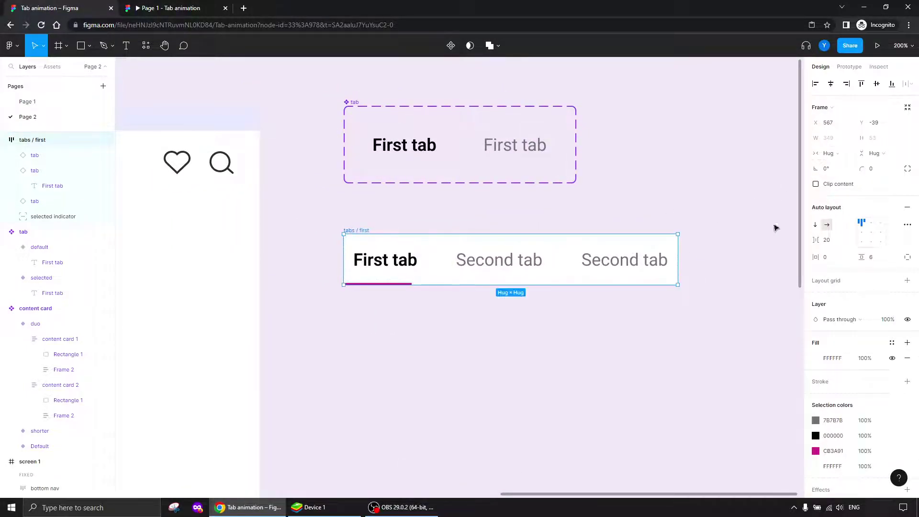
left_click(831, 153)
left_click(839, 142)
left_click(838, 139)
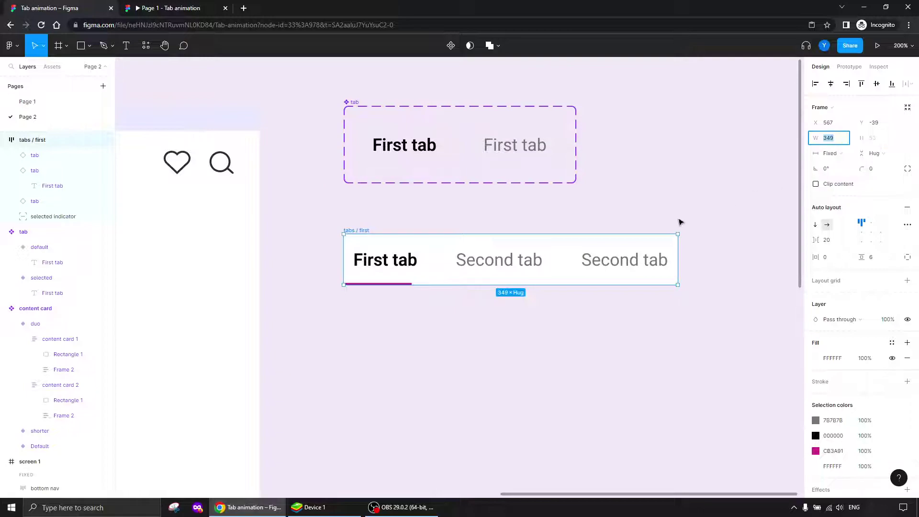
key("Return")
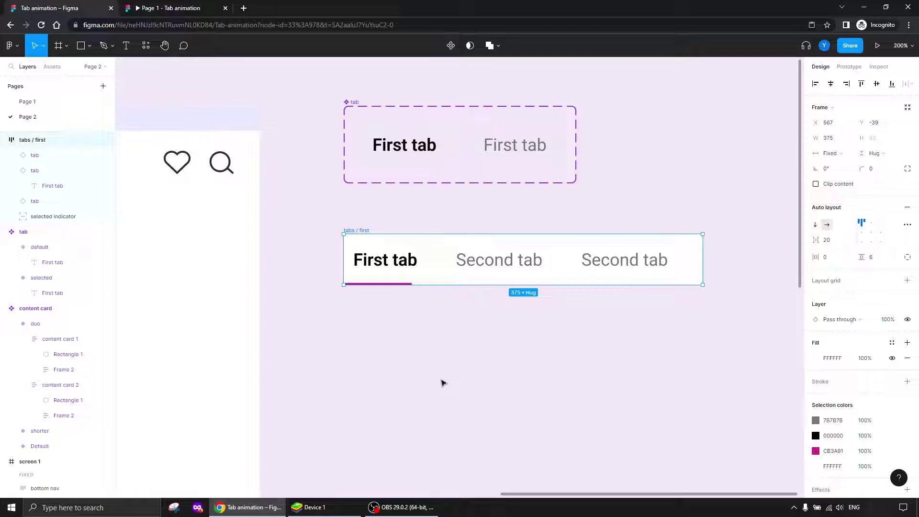
Step: Shift the selected indicator to X 10 and resize it to 67 wide so it spans the "First tab" text
left_click_drag(381, 315, 424, 333)
key("ctrl+plus")
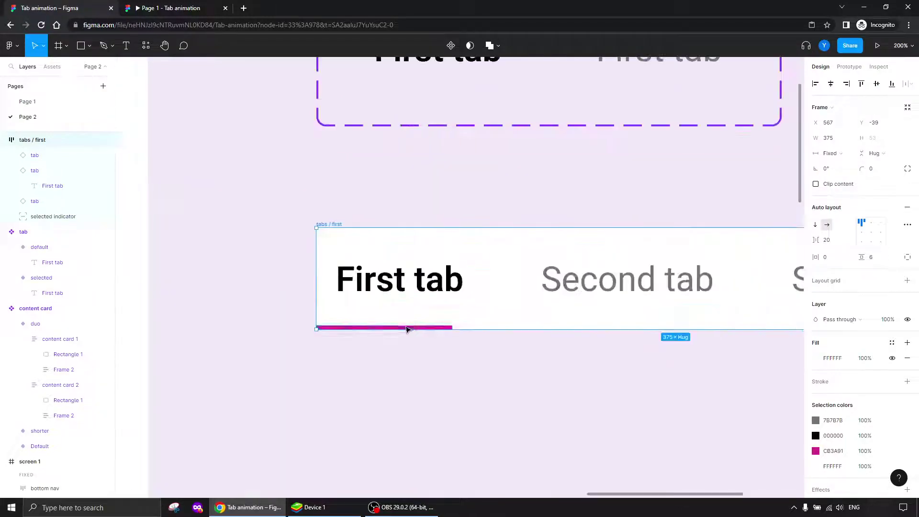
left_click(375, 326)
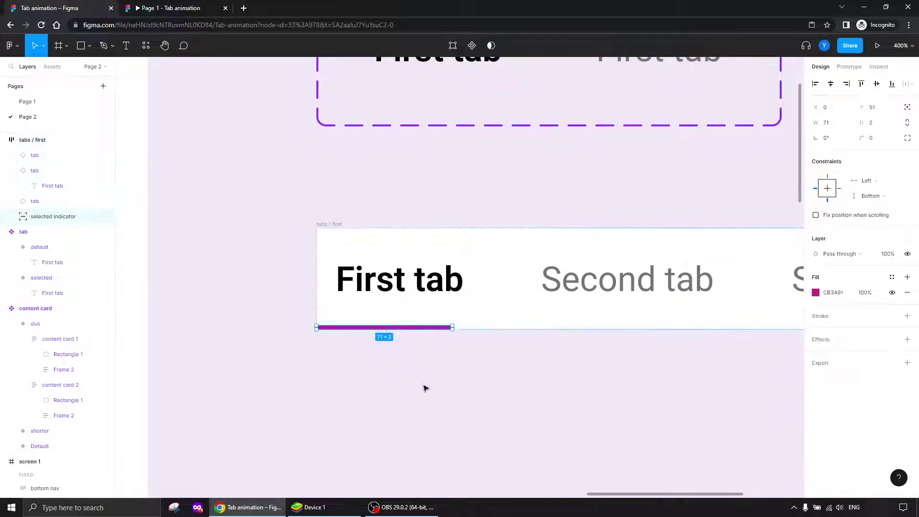
key("Right")
key("Right")
key("Right")
key("Right")
key("Right")
key("Right")
key("Right")
key("Right")
key("Right")
key("Right")
key("Left")
key("Left")
left_click_drag(473, 328, 465, 329)
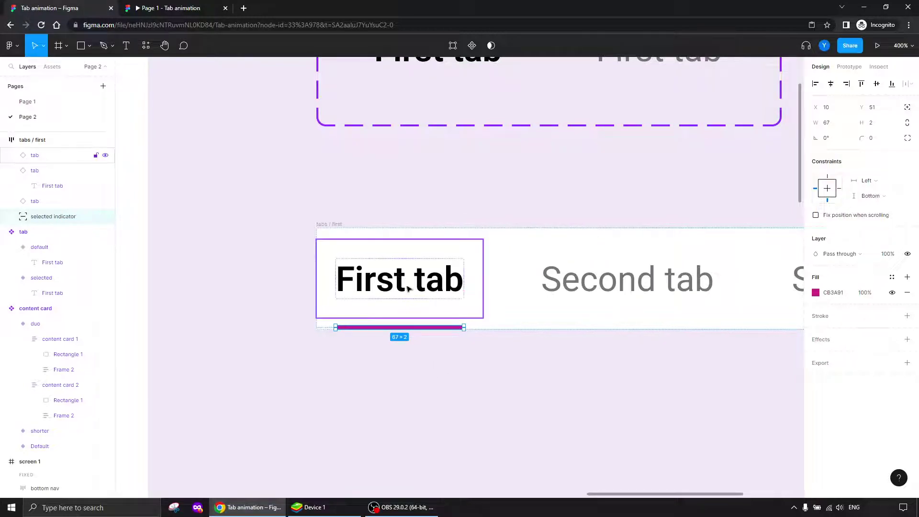
left_click(417, 395)
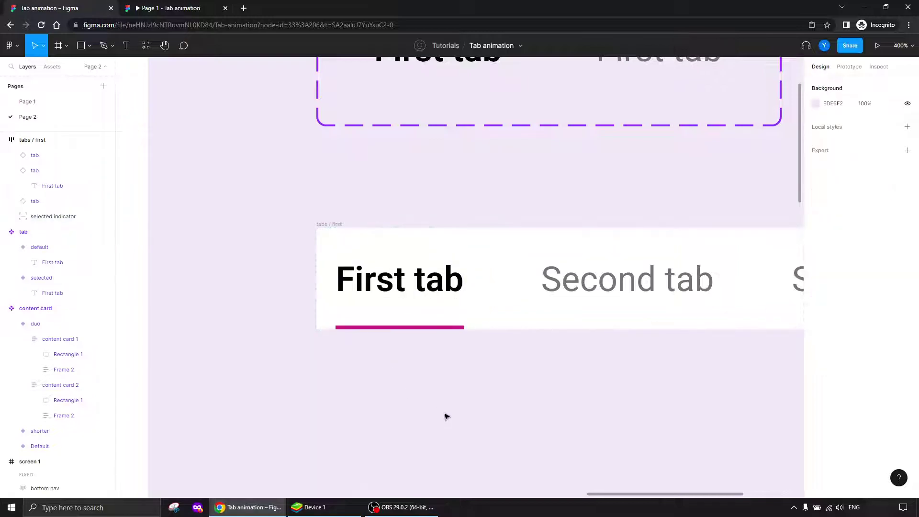
Step: Change the last tab's label in the "tabs / first" row to "Third tab"
key("ctrl+minus")
left_click_drag(513, 372, 430, 313)
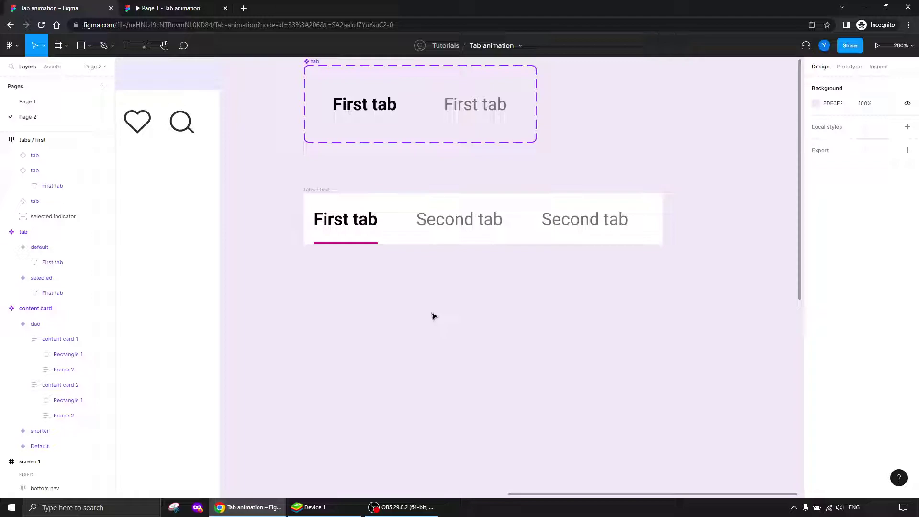
double_click(555, 223)
double_click(556, 222)
double_click(557, 221)
type("Third")
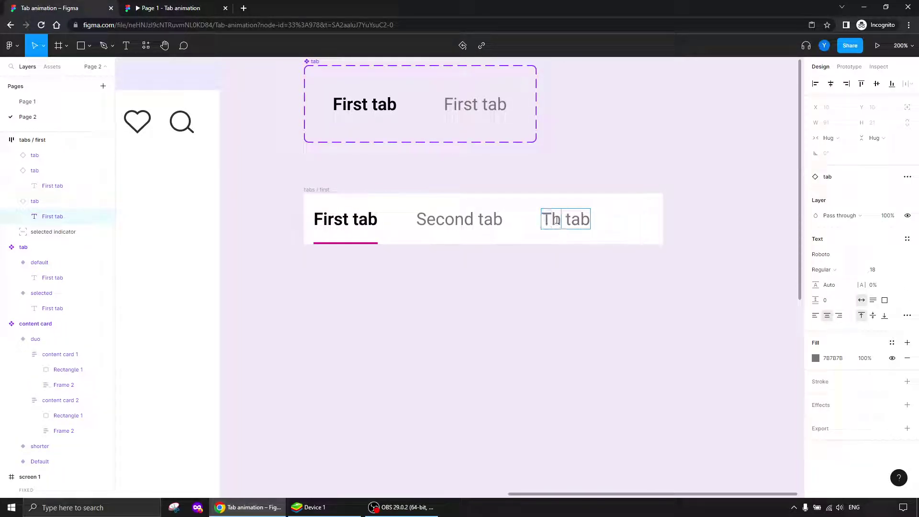
left_click(437, 313)
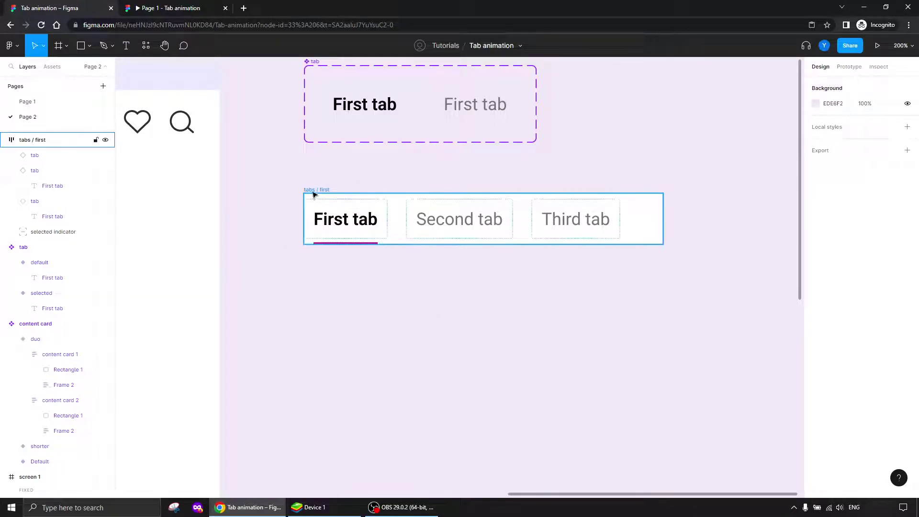
Step: Duplicate the "tabs / first" frame directly below the original and rename the copy "tabs / second"
left_click_drag(313, 191, 314, 267)
double_click(44, 140)
double_click(41, 141)
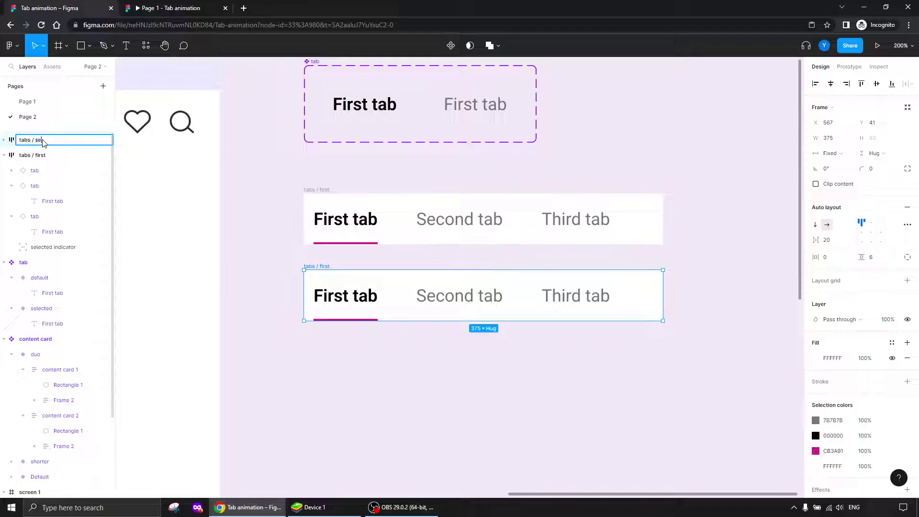
key("Return")
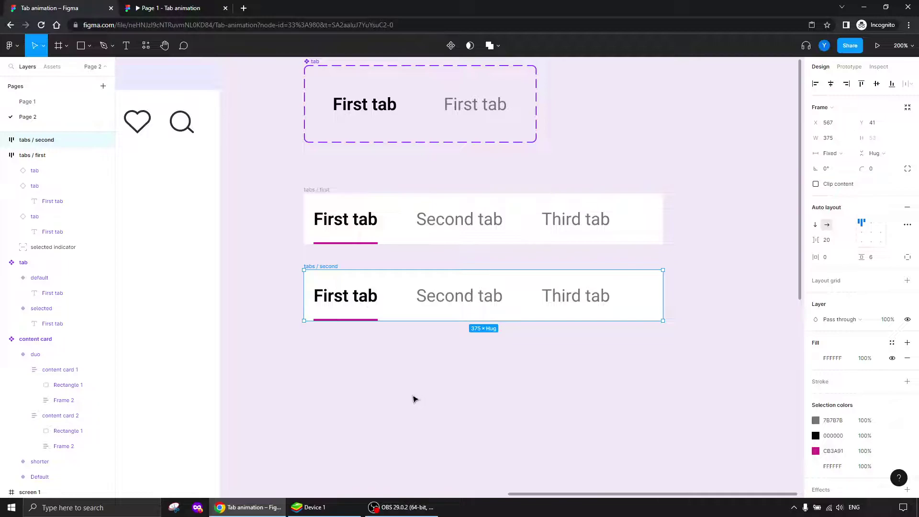
Step: In "tabs / second", switch "Second tab" to the selected variant and "First tab" to the default variant
double_click(436, 304)
left_click(880, 223)
left_click(871, 234)
left_click(363, 296)
left_click(877, 219)
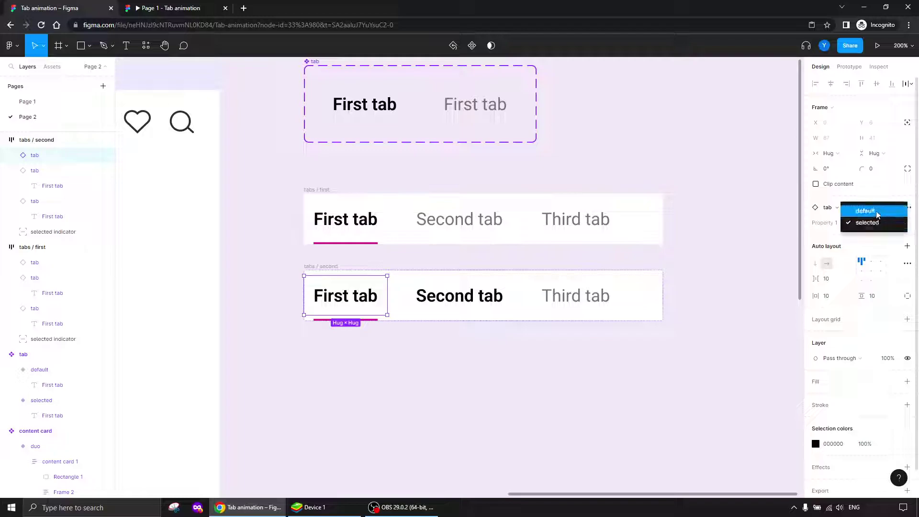
left_click(878, 215)
Step: In "tabs / second", move the selected indicator to X 116 and resize it to 91 wide so it spans the "Second tab" text
left_click(369, 319)
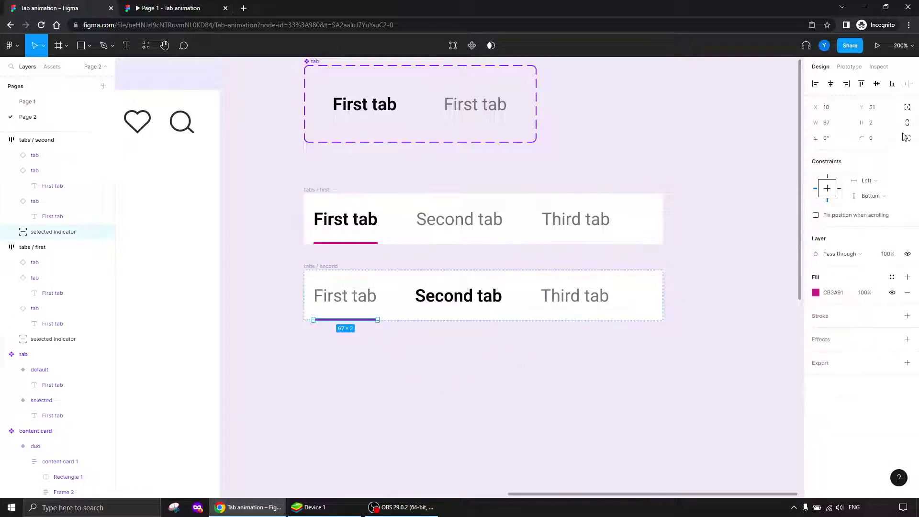
left_click(831, 84)
key("ctrl+plus")
key("ctrl+plus")
left_click_drag(466, 398, 491, 246)
key("Left")
key("Left")
key("Left")
key("Left")
key("Left")
key("Left")
key("Left")
key("Left")
key("Left")
key("Left")
key("Left")
key("Left")
key("Left")
key("Left")
left_click_drag(395, 295, 306, 294)
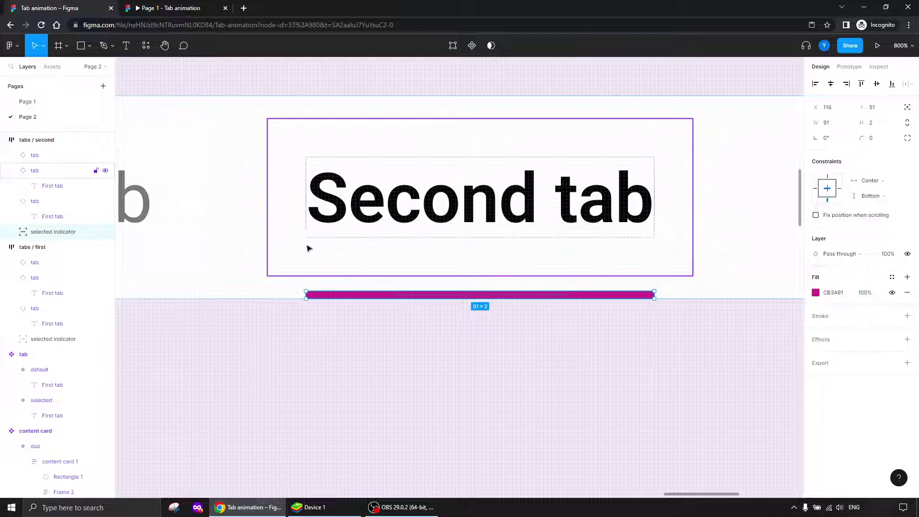
left_click(409, 376)
Step: Duplicate the "tabs / second" frame directly below the original and rename the copy "tabs / third"
key("ctrl+minus")
key("ctrl+minus")
mouse_move(580, 373)
left_mouse_down()
mouse_move(468, 373)
mouse_move(579, 354)
left_mouse_up()
left_click_drag(325, 215, 324, 292)
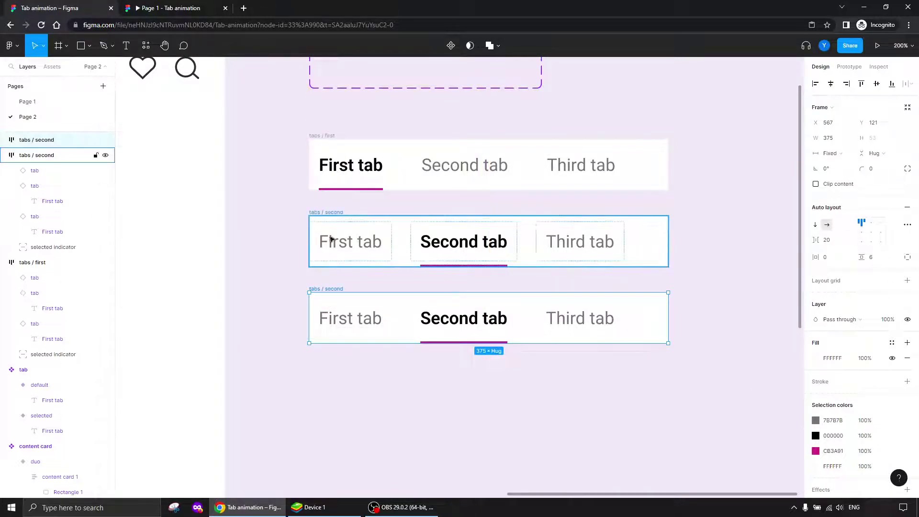
double_click(46, 139)
double_click(46, 140)
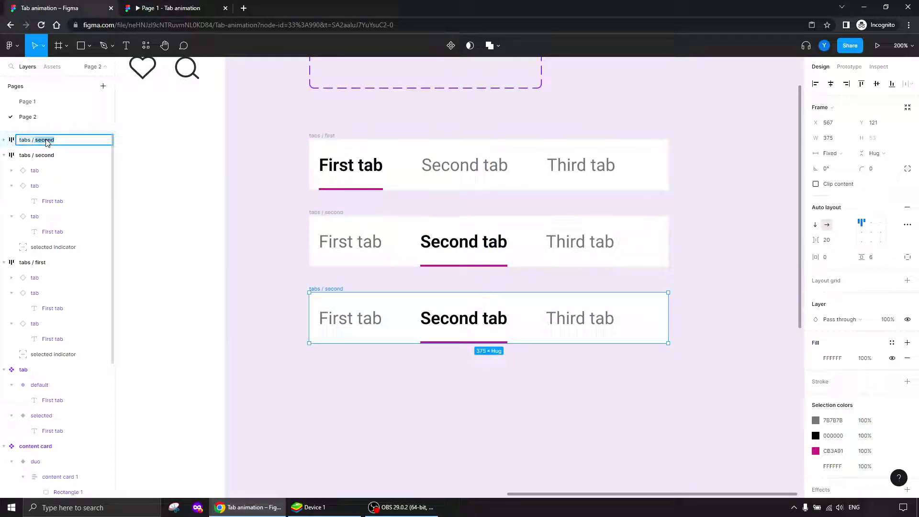
type("third")
key("Return")
Step: In "tabs / third", switch "Second tab" to the default variant
left_click(444, 321)
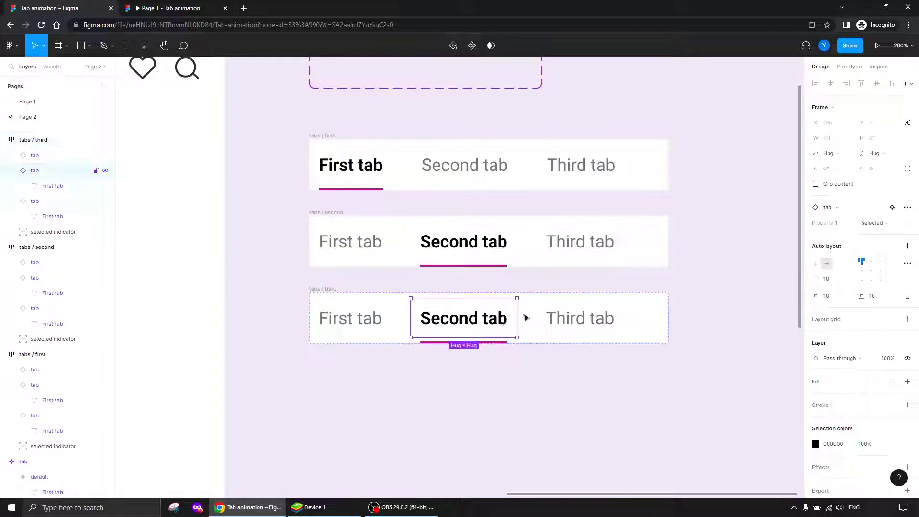
left_click(876, 222)
left_click(876, 212)
left_click(369, 318)
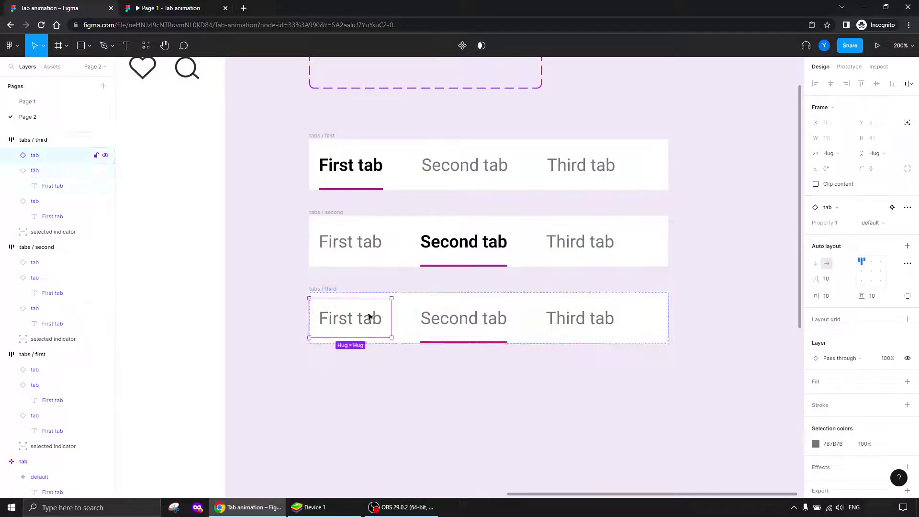
left_click(873, 223)
left_click(877, 234)
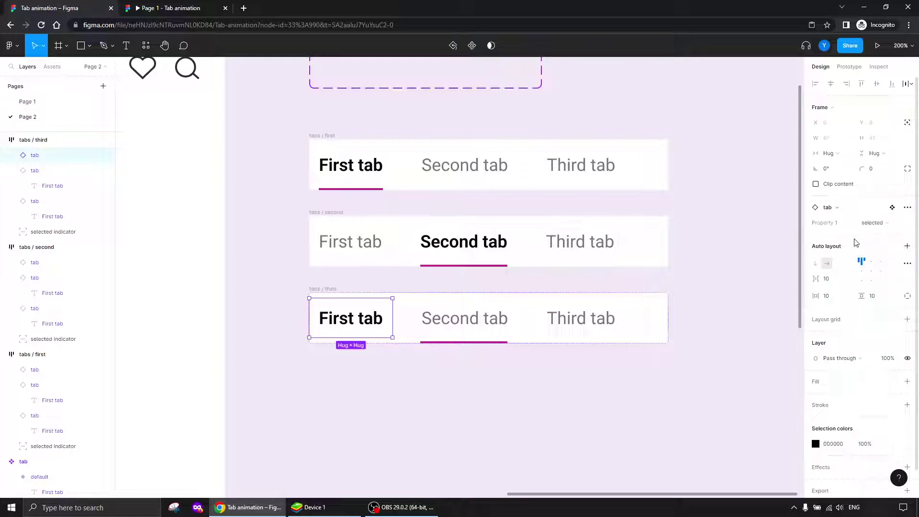
left_click(874, 223)
left_click(876, 212)
Step: In "tabs / third", switch "Third tab" to the selected variant
left_click(603, 320)
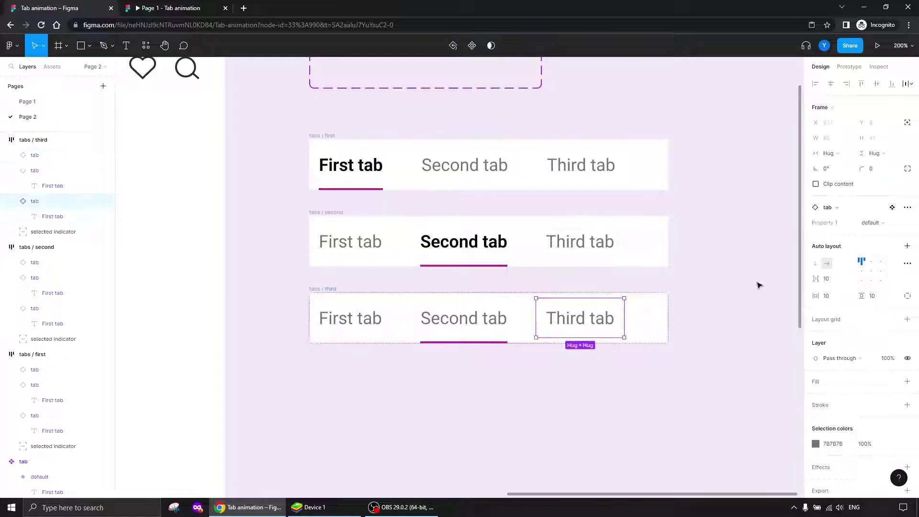
left_click(872, 225)
left_click(873, 235)
Step: In "tabs / third", move the selected indicator under "Third tab" and narrow it to span just that text
left_click_drag(538, 410, 456, 358)
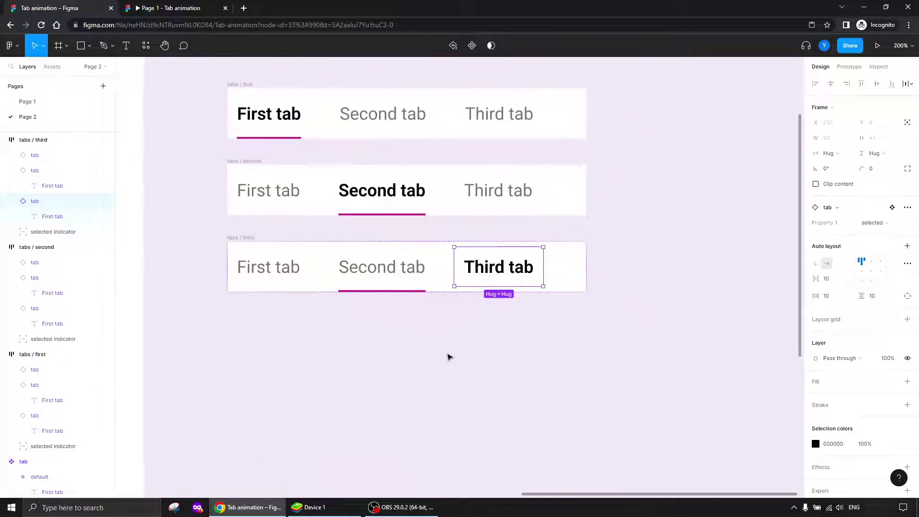
left_click(374, 291)
key("Right")
key("Right")
key("Right")
key("Right")
key("Right")
key("Right")
key("Right")
key("Right")
key("Right")
key("Right")
key("Right")
key("Right")
key("Right")
key("Right")
key("Right")
key("Right")
key("Right")
key("Right")
key("Right")
key("Right")
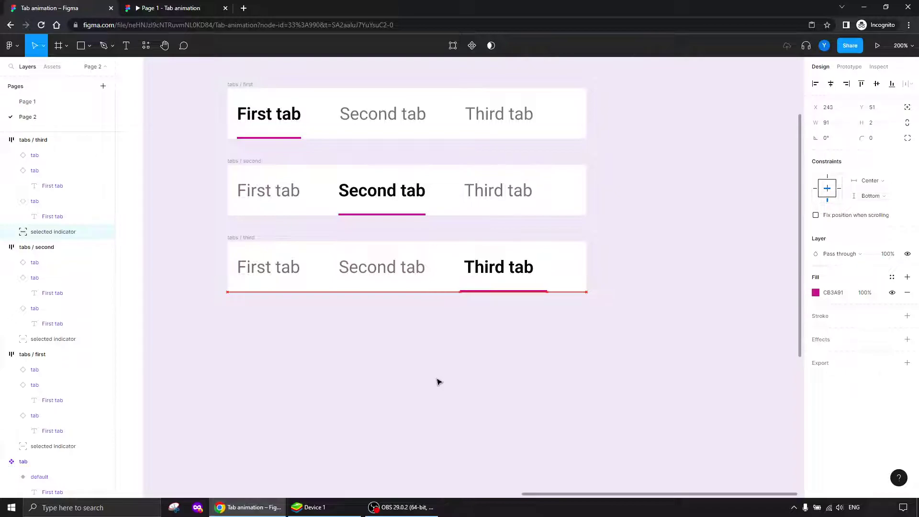
key("Left")
key("Left")
left_click_drag(495, 348, 455, 297)
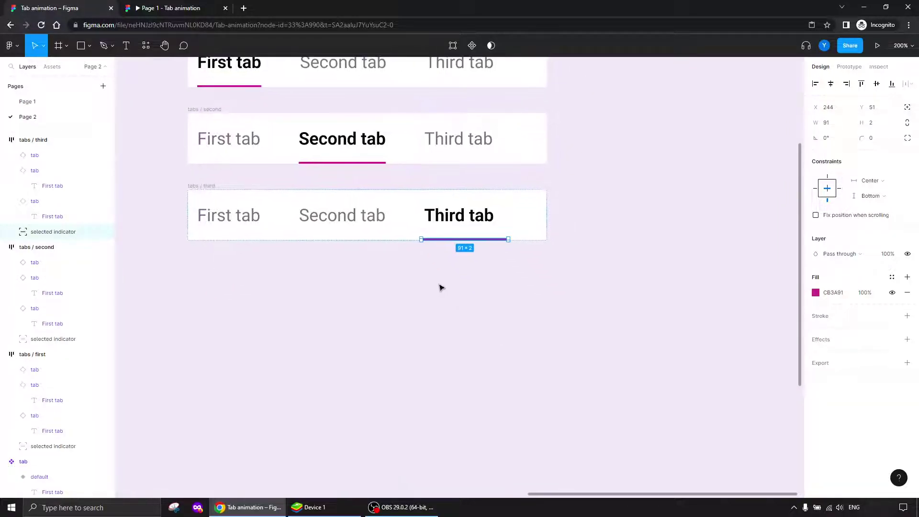
key("ctrl+plus")
left_click_drag(392, 286, 439, 379)
key("Right")
key("Right")
key("Right")
key("Right")
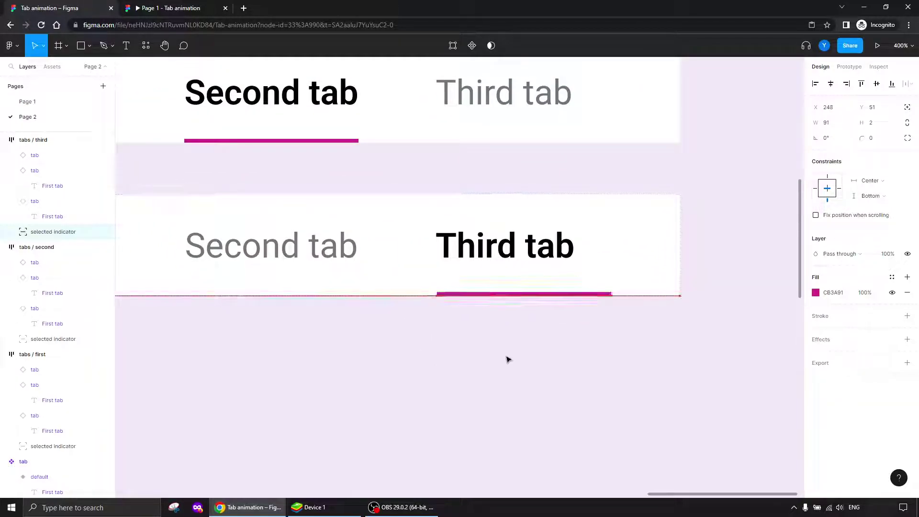
key("ctrl+plus")
left_click_drag(486, 351, 443, 313)
key("Left")
key("Right")
key("Left")
left_click_drag(737, 301, 668, 302)
left_click(416, 393)
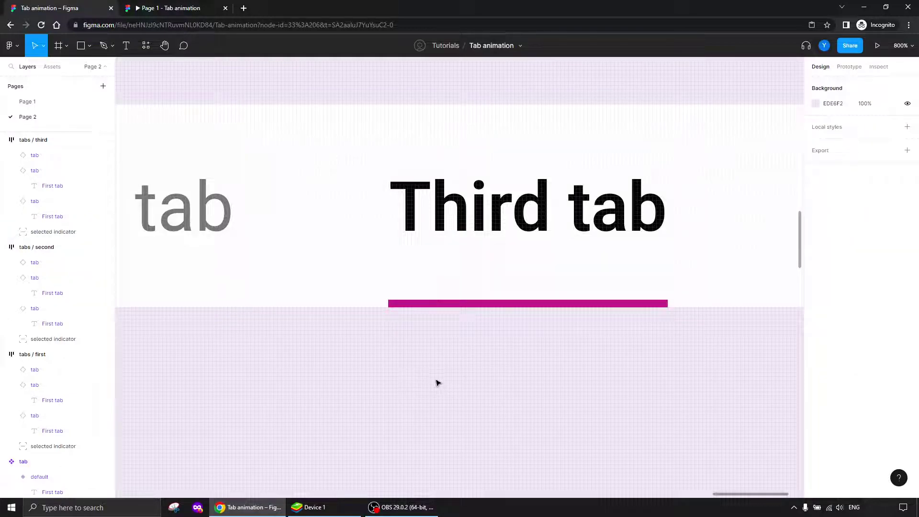
Step: Combine the three "tabs" frames into one component set and align it directly below the "tab" component set
key("ctrl+minus")
key("ctrl+minus")
left_click_drag(397, 339, 529, 379)
key("ctrl+minus")
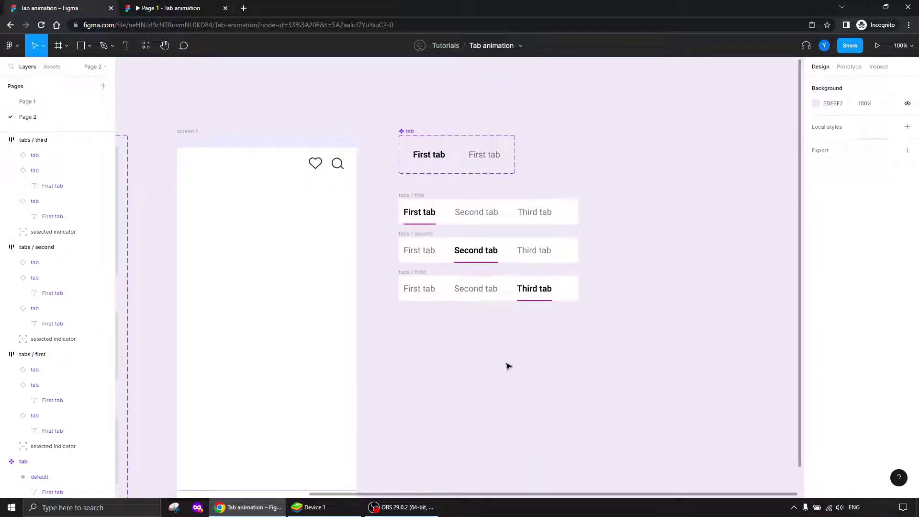
left_click_drag(622, 196, 384, 353)
left_click(455, 46)
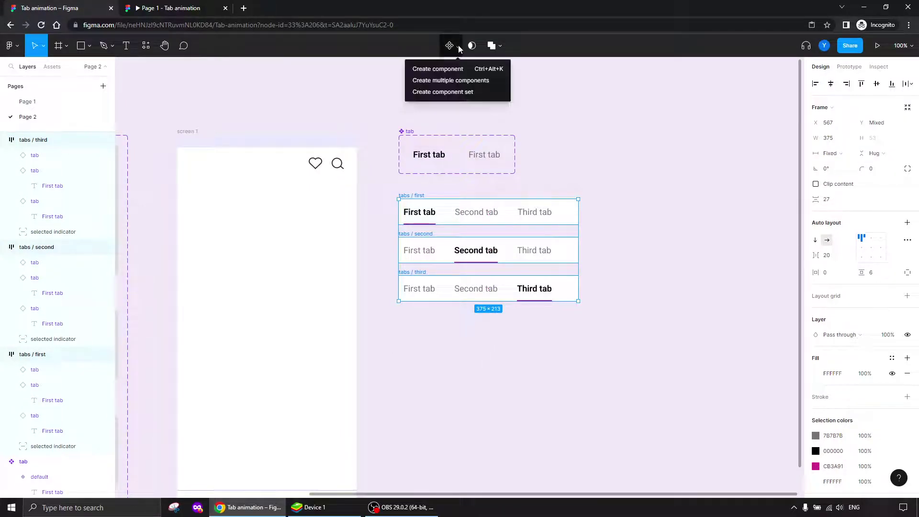
left_click(450, 91)
left_click_drag(400, 186, 409, 193)
Step: Copy the "first" variant of the "tabs" set and paste it as an instance into "screen 1"
left_click(425, 220)
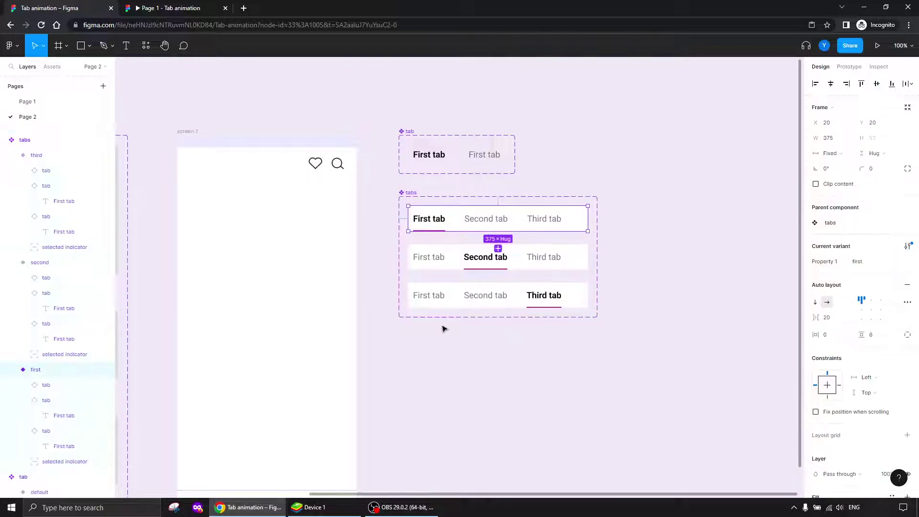
left_click(191, 137)
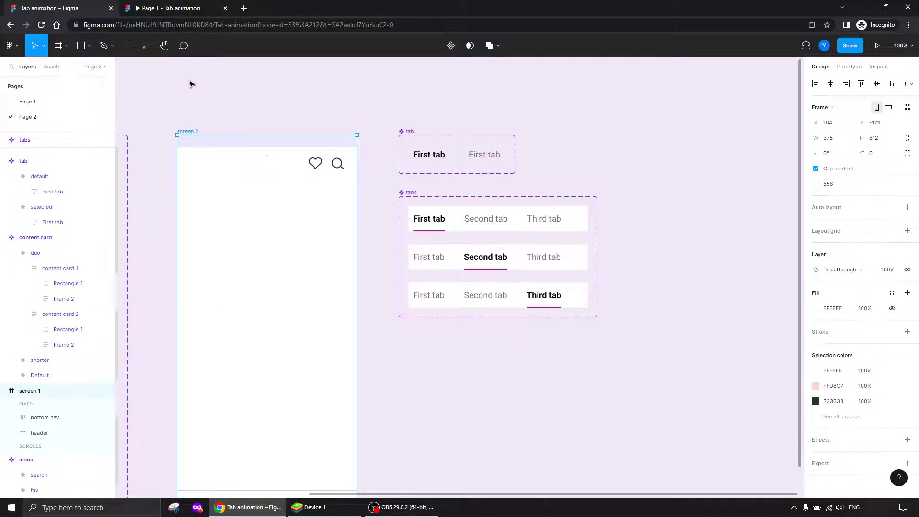
key("ctrl+v")
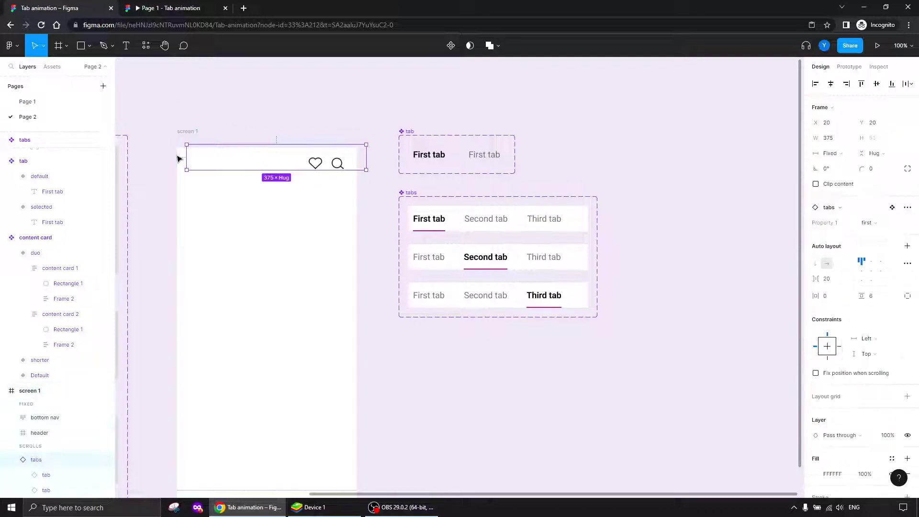
Step: Position the tabs instance in "screen 1" directly below the header at X 0, Y 86
key("Down")
key("Down")
key("Down")
key("Down")
key("Down")
key("Down")
key("Down")
key("Down")
key("Down")
key("Down")
key("Down")
key("Down")
key("Down")
key("Down")
key("Down")
key("Down")
key("Down")
key("Down")
key("Down")
key("Down")
key("Down")
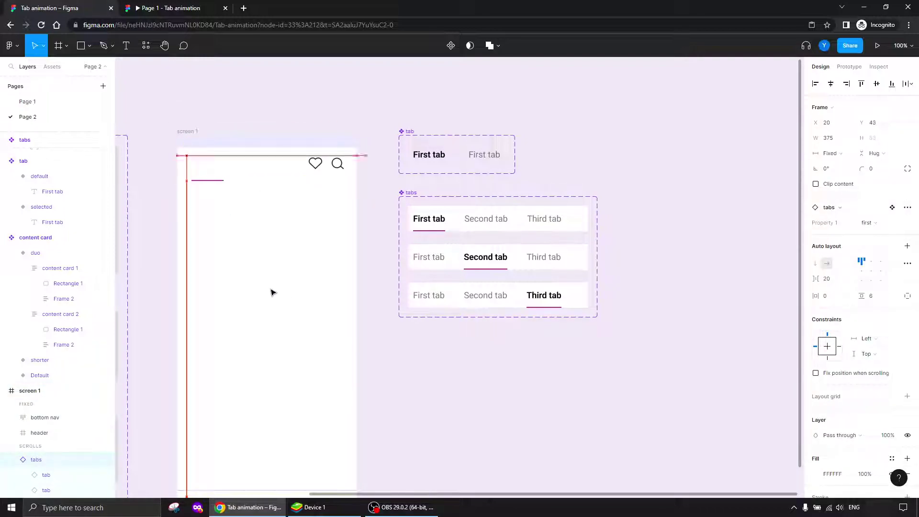
key("Down")
key("Down")
key("Down")
key("Down")
key("Down")
key("Down")
key("Down")
key("Down")
left_click_drag(258, 192, 248, 195)
left_click_drag(257, 241, 429, 336)
key("ctrl+plus")
left_click(405, 209)
left_click(435, 283)
left_click_drag(434, 267, 435, 259)
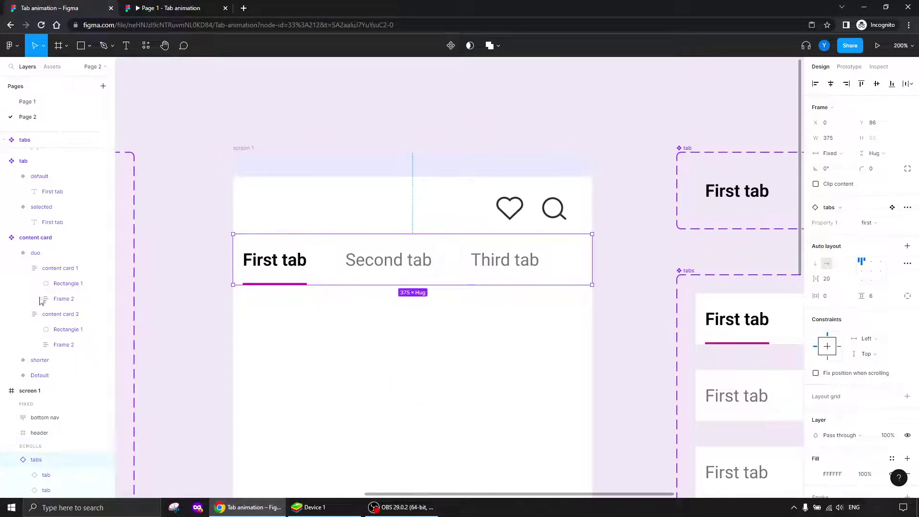
Step: Fix the tabs instance's position when scrolling in "screen 1"
left_click(11, 459)
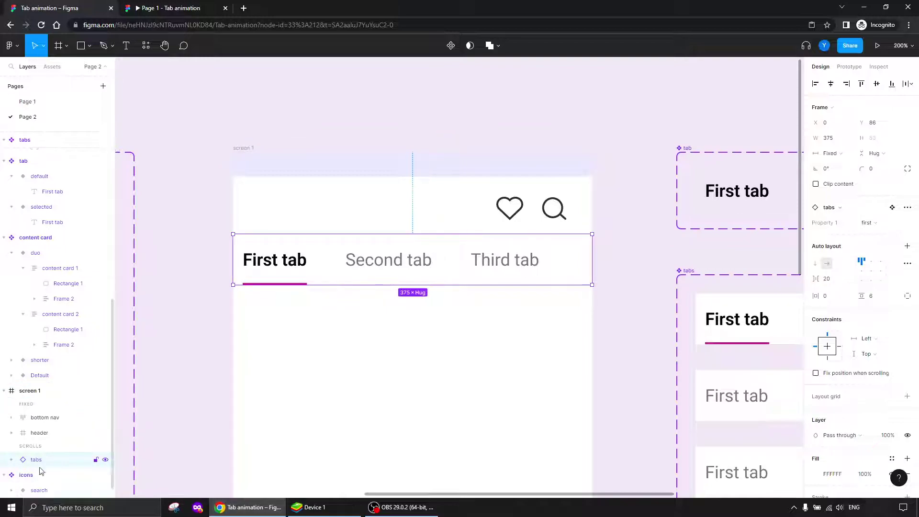
left_click(817, 373)
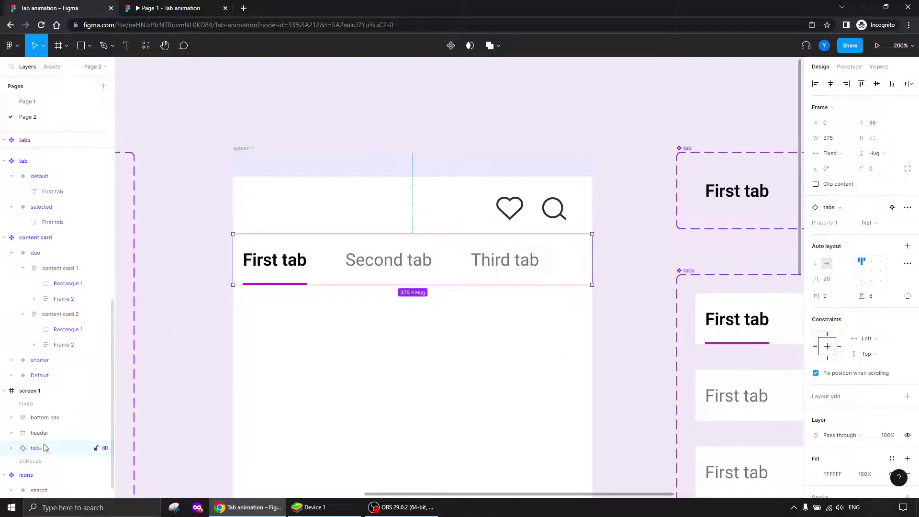
Step: Reorder the fixed layers of "screen 1" so header comes first, followed by tabs and bottom nav
left_click(50, 418)
left_click_drag(43, 432, 44, 443)
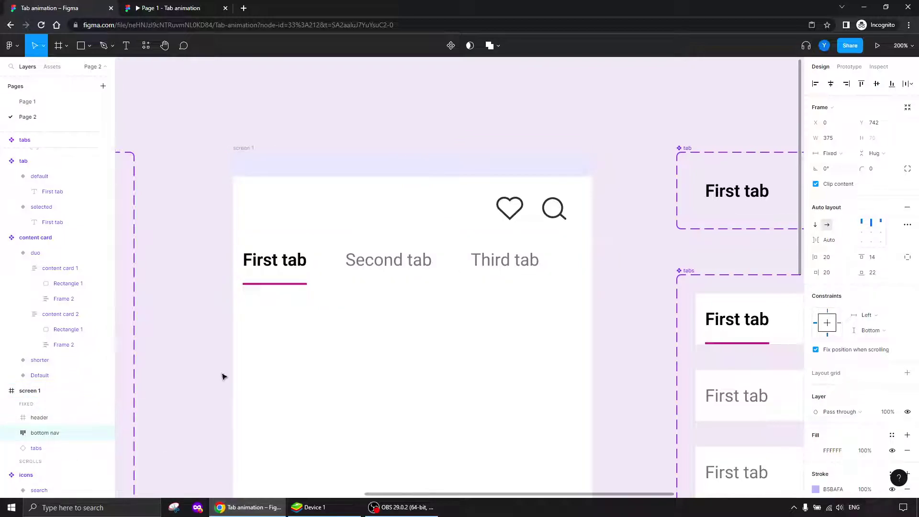
left_click(199, 328)
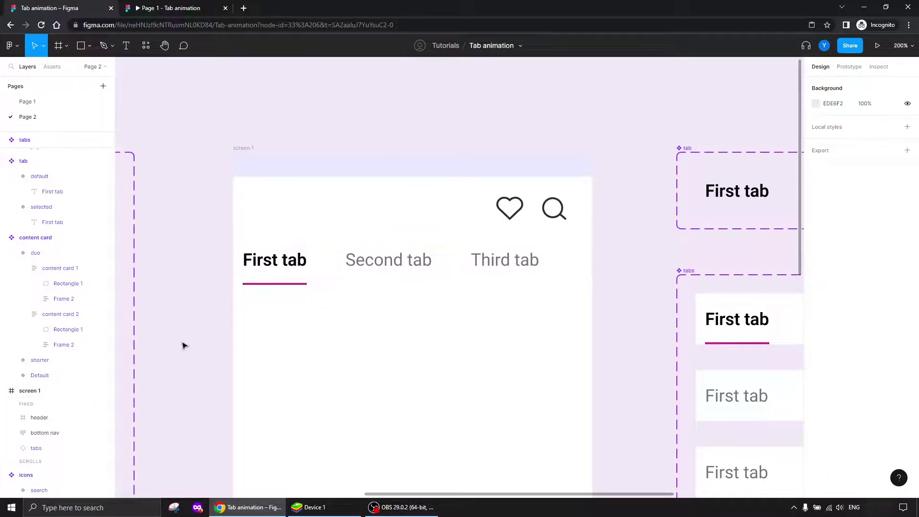
left_click(41, 419)
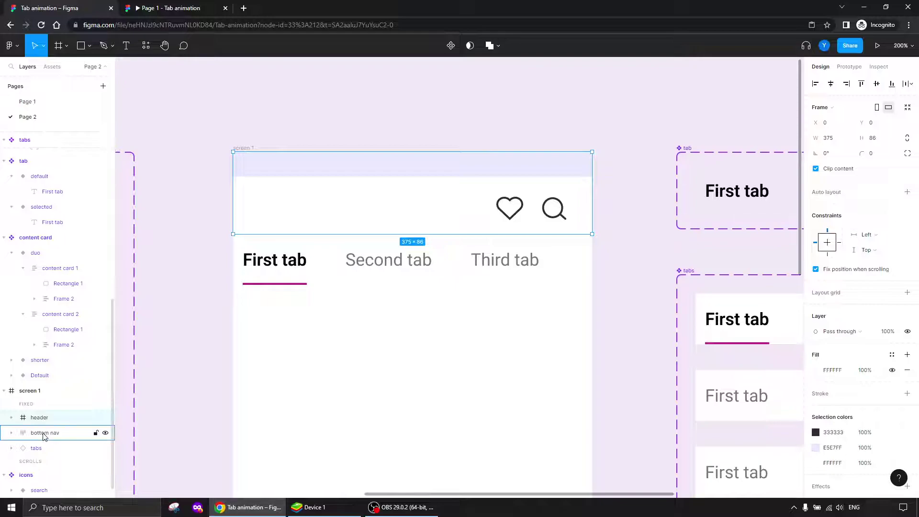
left_click(44, 433)
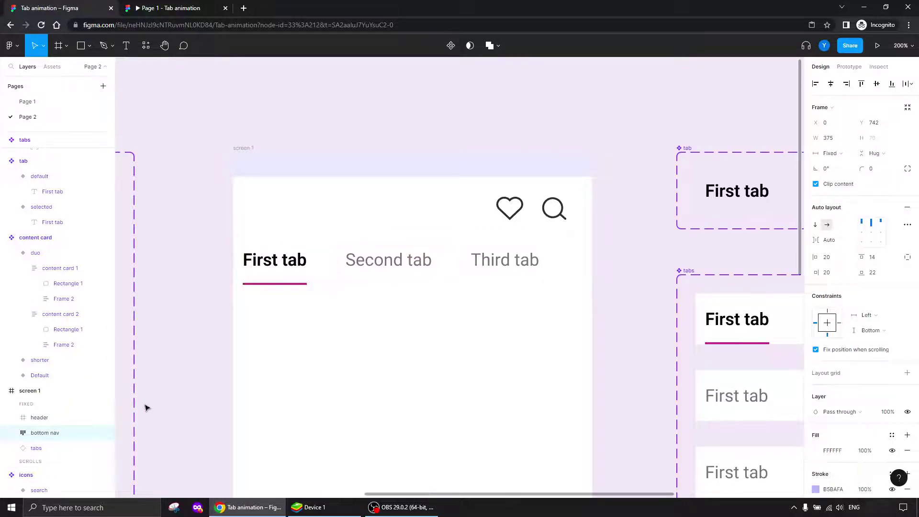
left_click(43, 449)
left_click_drag(37, 449, 38, 429)
left_click(177, 355)
Step: Move the "tab" and "tabs" component sets beside the content card set, directly below the icons set
left_click_drag(203, 358, 214, 236)
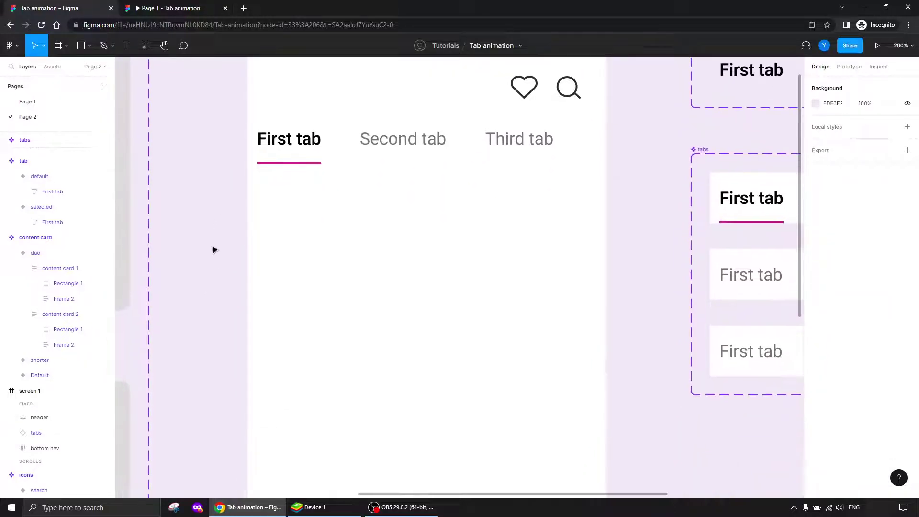
key("ctrl+minus")
key("ctrl+minus")
left_click_drag(660, 178, 510, 355)
left_click_drag(526, 213, 189, 240)
left_click_drag(265, 224, 195, 221)
left_click(267, 192)
left_click_drag(281, 238, 321, 189)
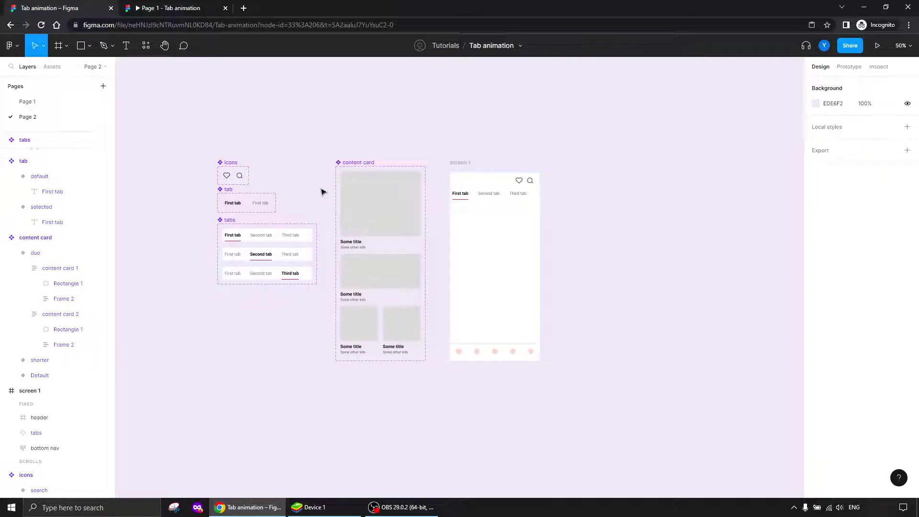
Step: Extend the "screen 1" frame downward to a height of 1431
left_click(355, 162)
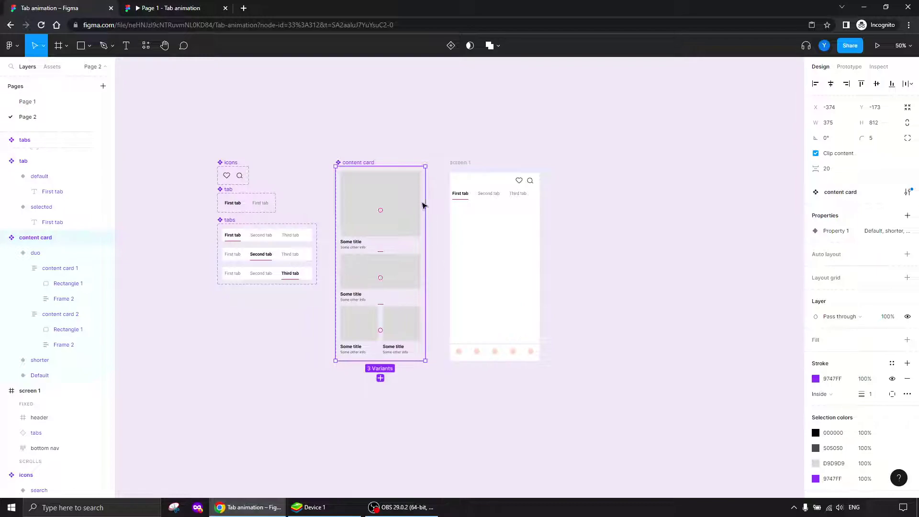
left_click(456, 168)
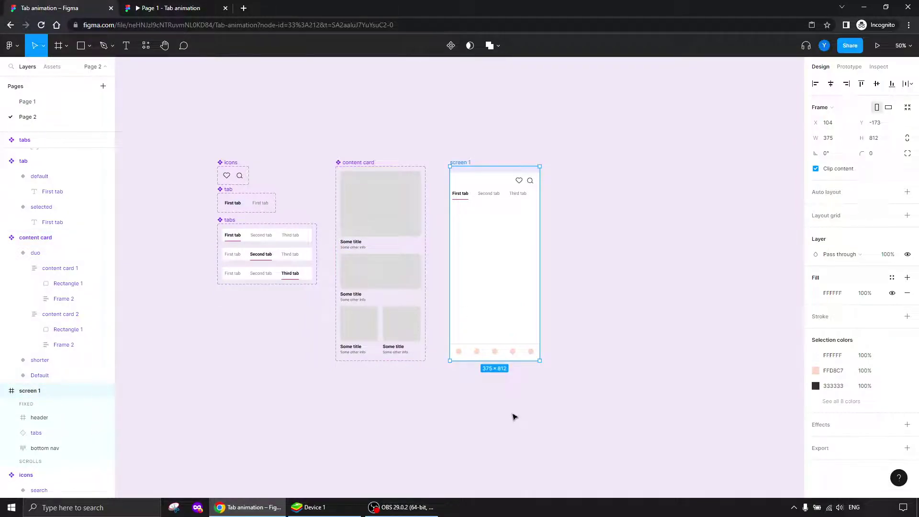
left_click_drag(464, 360, 460, 482)
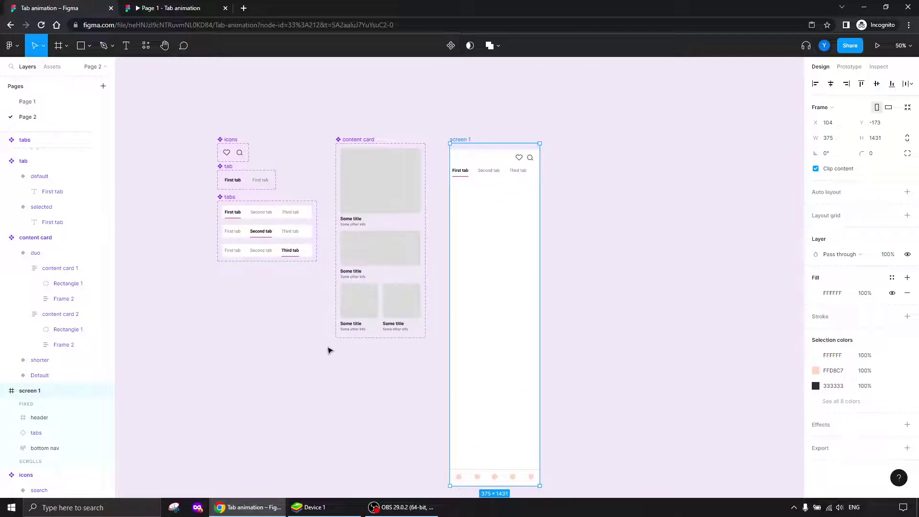
Step: Place a copy of the Default content card in "screen 1" below the tabs at Y 185, centered horizontally at X 20
left_click(384, 179)
left_click_drag(370, 189, 501, 236)
left_click(831, 85)
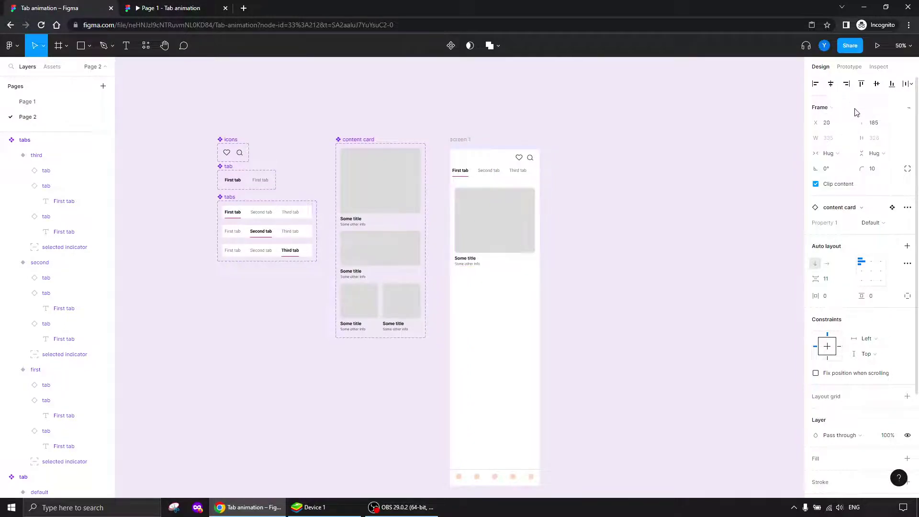
Step: Move the content card in "screen 1" up to Y 155, closer to the tabs
key("Up")
key("Up")
key("Up")
key("Up")
key("Up")
key("Up")
key("Up")
key("Up")
key("Up")
key("Up")
key("Up")
key("Up")
key("Up")
key("Up")
key("Up")
key("Up")
key("Up")
key("Up")
key("Up")
key("Up")
key("Up")
key("Up")
key("Up")
key("Up")
key("Up")
key("Up")
key("Up")
key("Up")
key("Up")
key("Up")
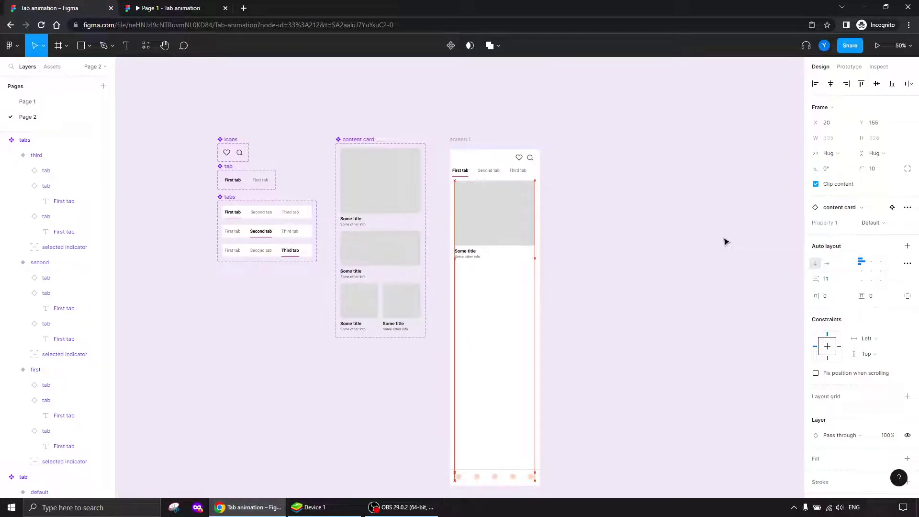
Step: Copy the content card directly below the first one and wrap both cards in a vertical auto layout with 32 spacing
left_click_drag(496, 224, 494, 307)
left_click(493, 210, "shift")
key("shift+a")
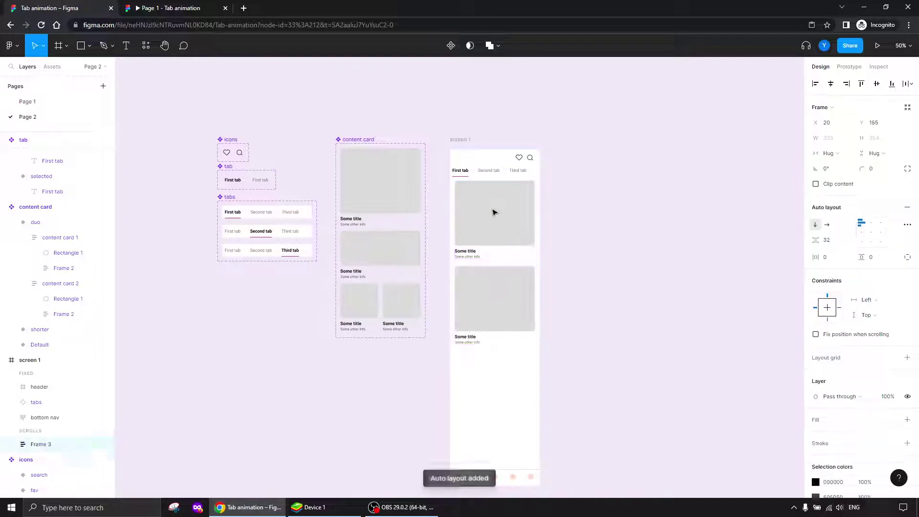
Step: Rename the new auto layout frame in "screen 1" to "content"
double_click(40, 444)
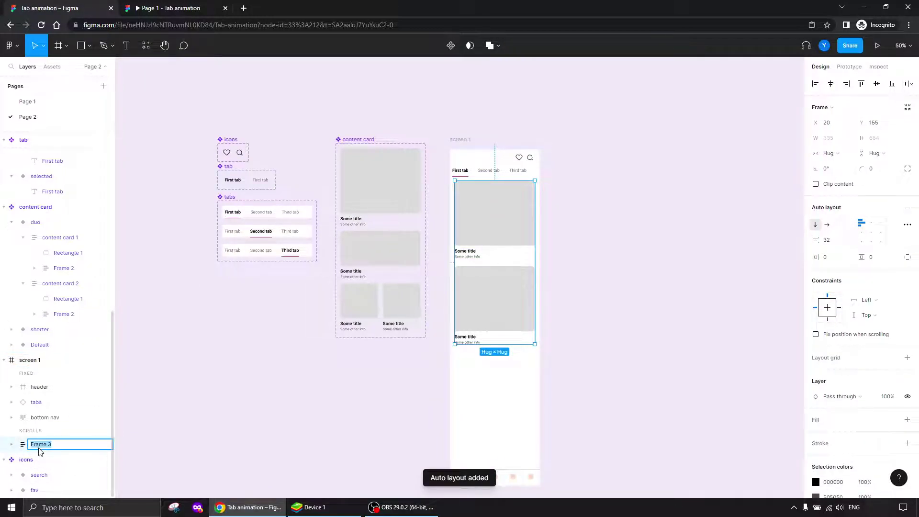
type("content")
key("Return")
Step: Duplicate the second content card twice so that the content frame holds four cards
left_click_drag(434, 290, 396, 212)
double_click(456, 225)
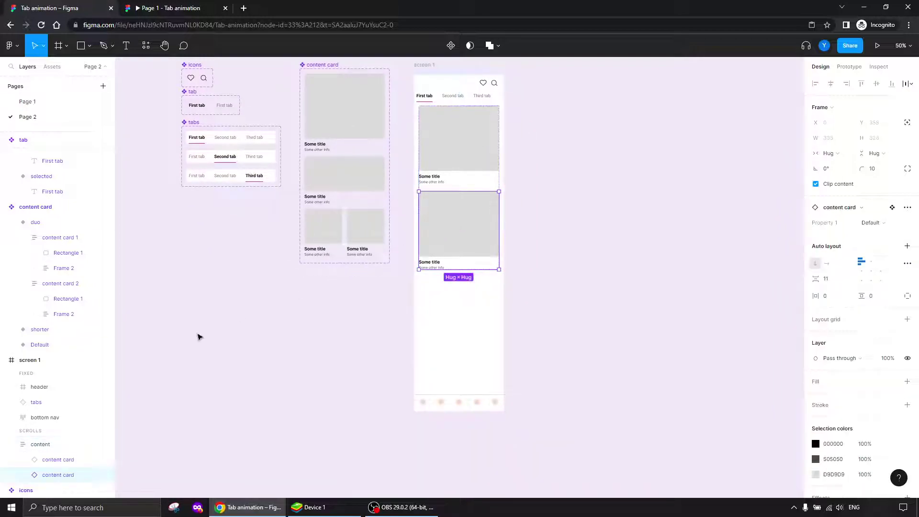
key("ctrl+d")
key("ctrl+d")
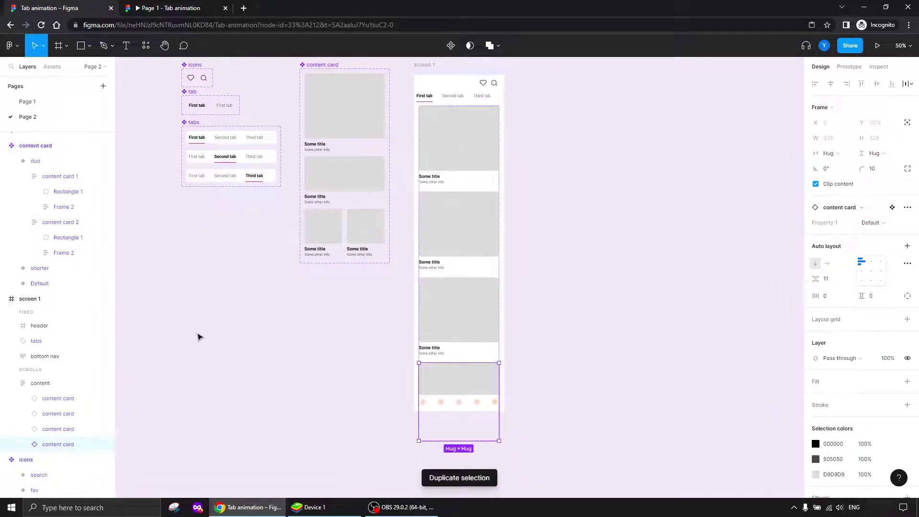
Step: Extend the "screen 1" frame downward to a height of 1649 to fit the four cards
left_click(423, 65)
left_click_drag(435, 411, 433, 464)
left_click_drag(377, 358, 374, 384)
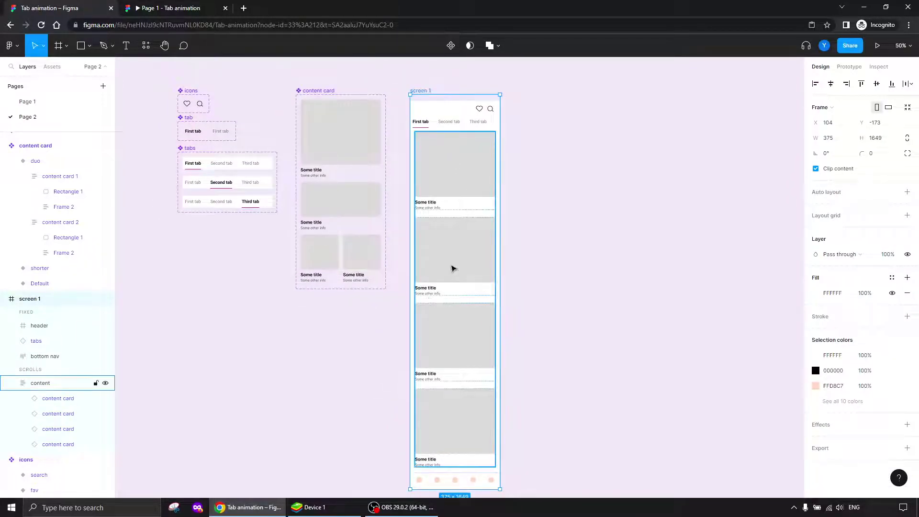
Step: Switch the second content card in "screen 1" to the shorter variant and the third card to the duo variant
double_click(455, 266)
left_click(881, 224)
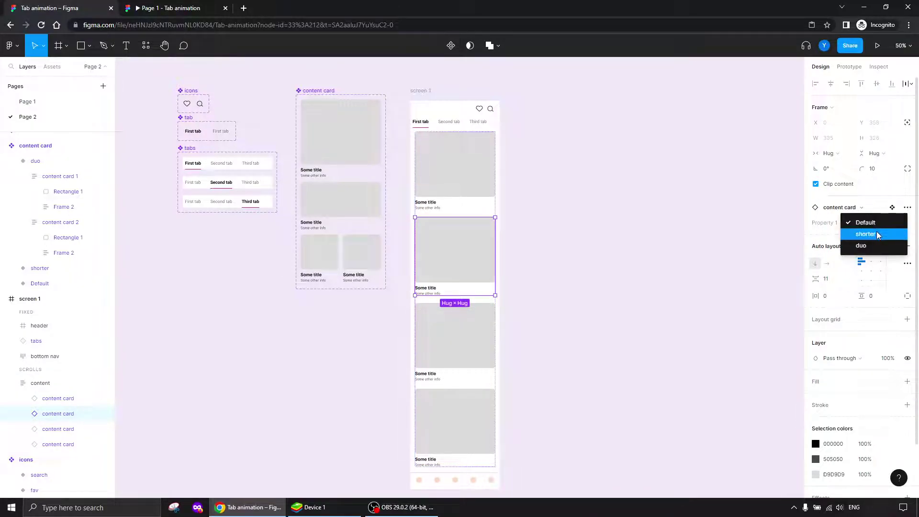
left_click(879, 235)
key("Tab")
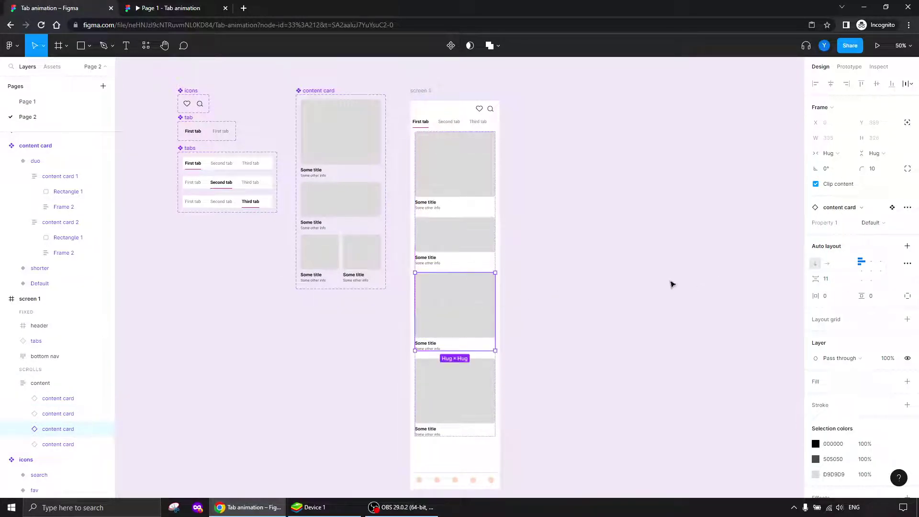
left_click(871, 224)
left_click(874, 245)
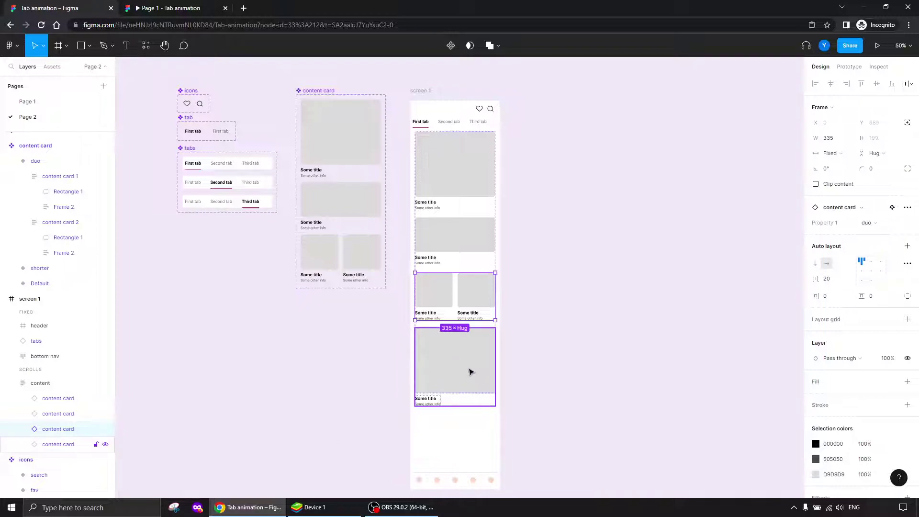
Step: Shorten the "screen 1" frame from its lower edge so the bottom nav sits just below the last content card
scroll(371, 379, "down", 3)
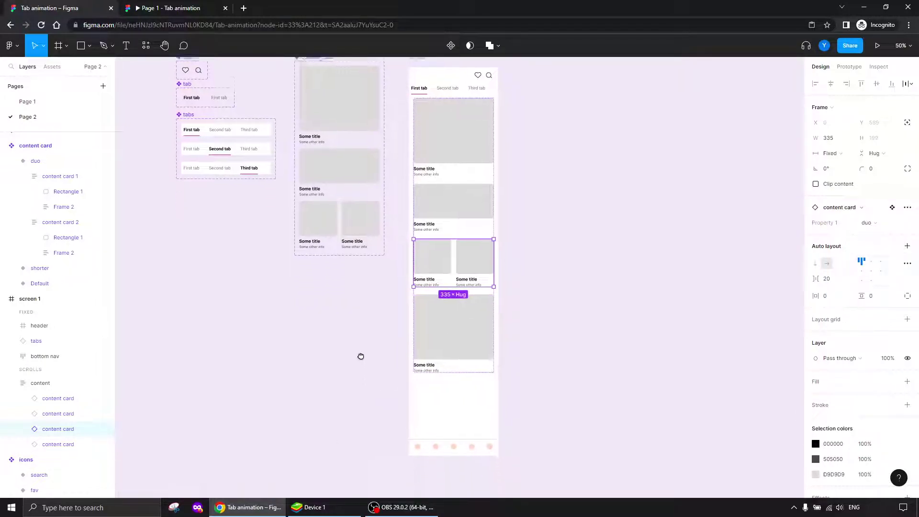
left_click(425, 415)
left_click_drag(425, 443, 407, 384)
left_click_drag(362, 322, 346, 410)
left_click(429, 392, "ctrl")
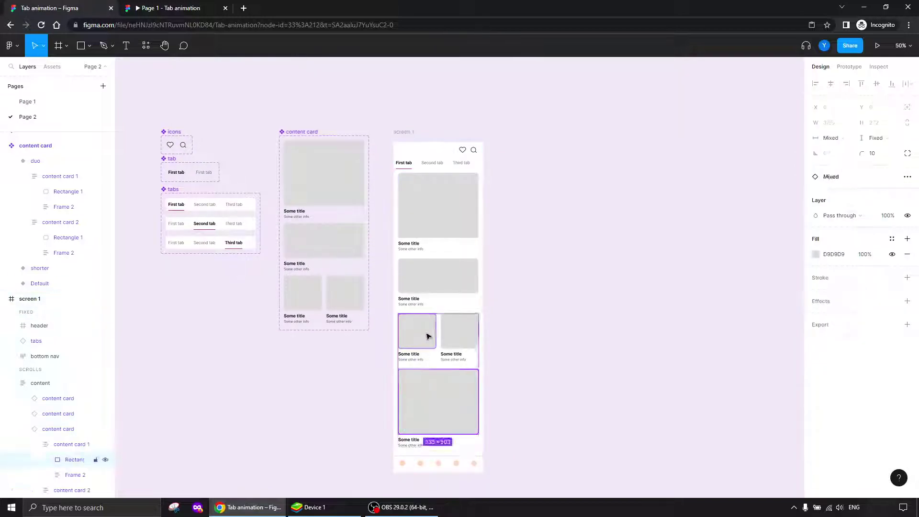
left_click(451, 331, "ctrl+shift")
left_click(443, 280, "ctrl+shift")
left_click(450, 222, "ctrl+shift")
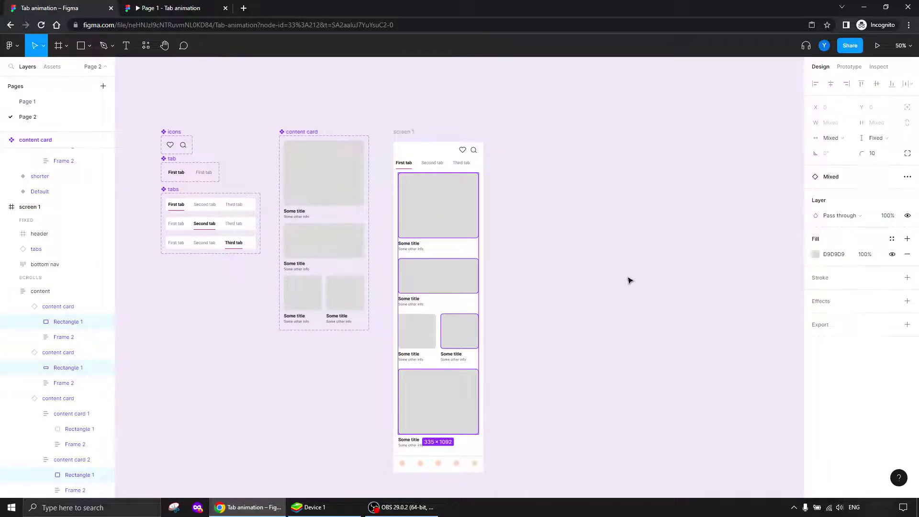
left_click(321, 412)
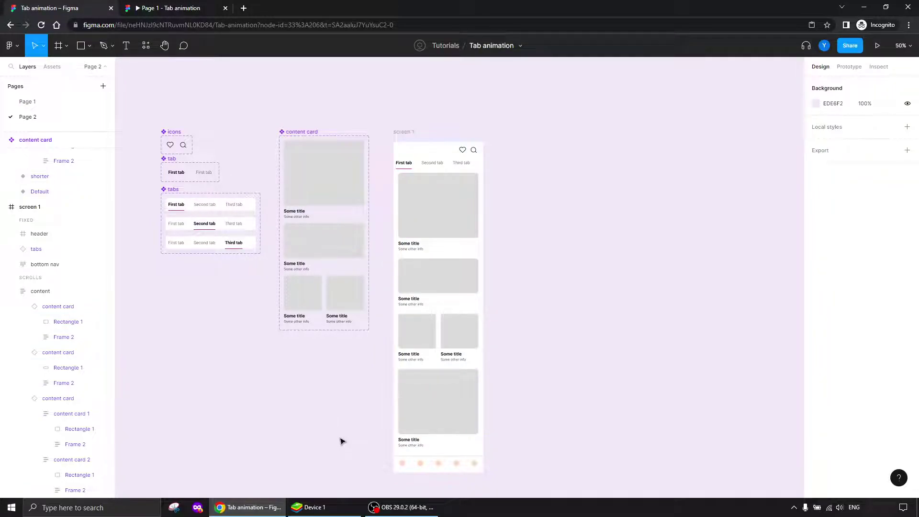
Step: Change the fill of all five image rectangles in the "screen 1" content cards to pink FFB9B9
left_click(438, 390)
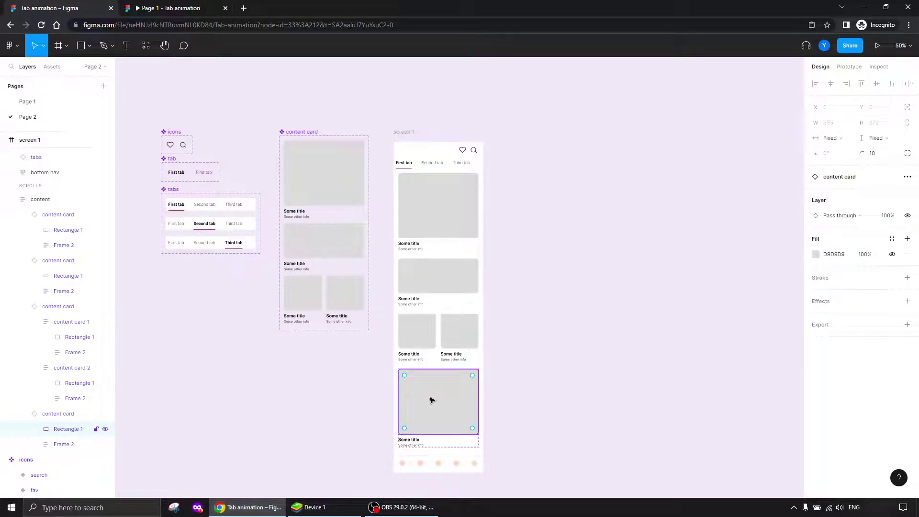
left_click(455, 333, "shift")
left_click(415, 331, "shift")
left_click(417, 283, "shift")
left_click(425, 228, "shift")
left_click(814, 255)
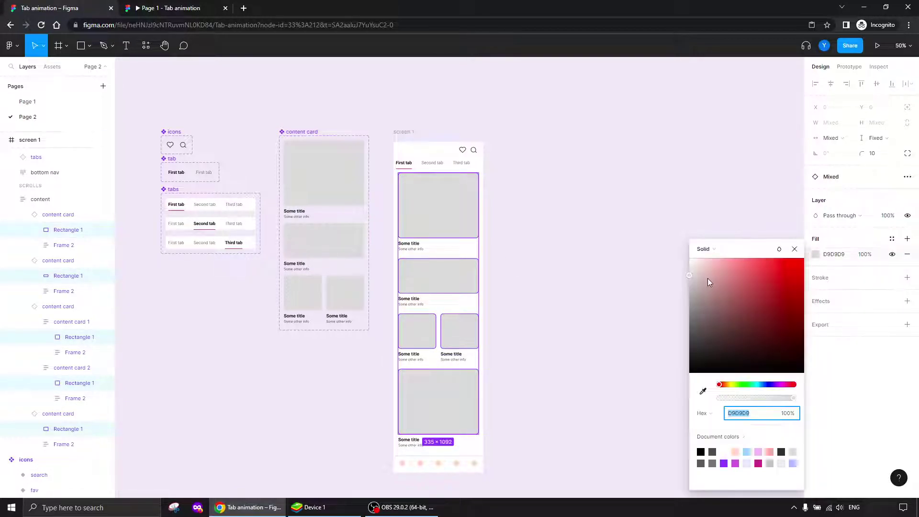
left_click(722, 260)
left_click(633, 207)
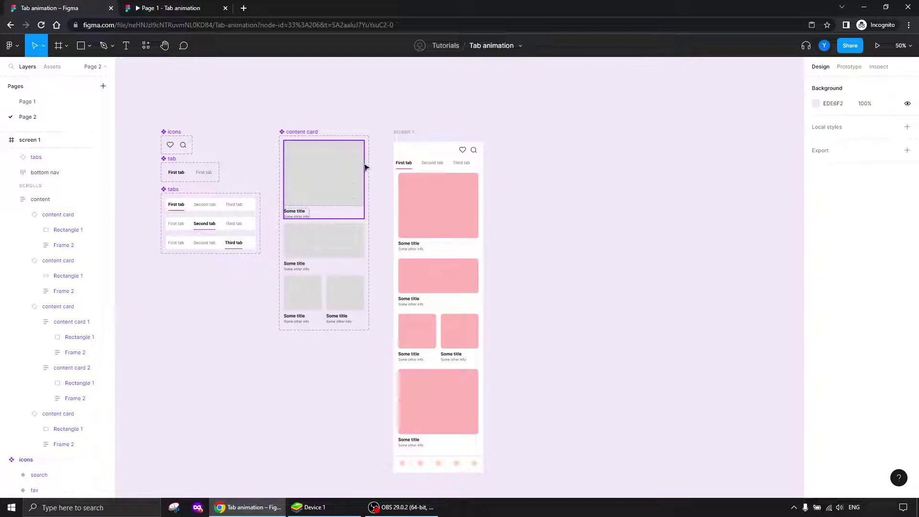
Step: Place a copy of the content frame on the canvas beside "screen 1" and rename it "content 1"
left_click_drag(429, 225, 589, 223)
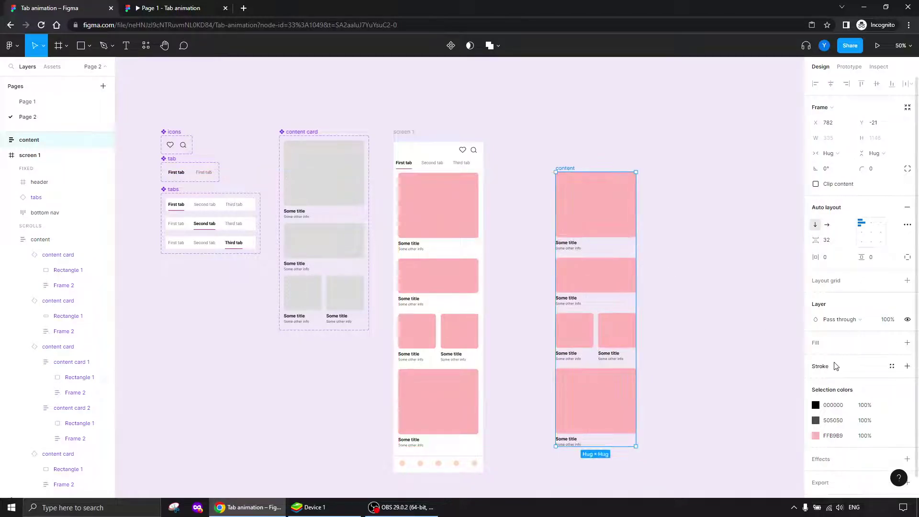
left_click_drag(721, 263, 532, 268)
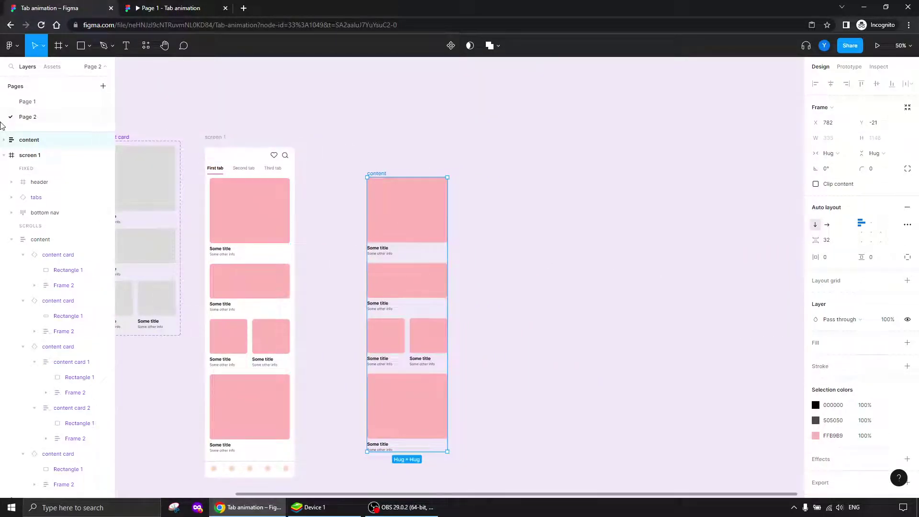
double_click(48, 141)
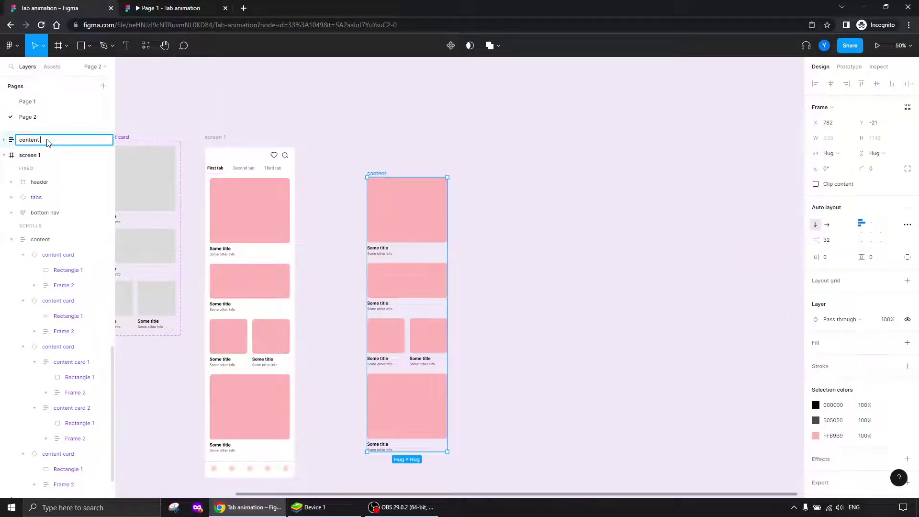
key("Return")
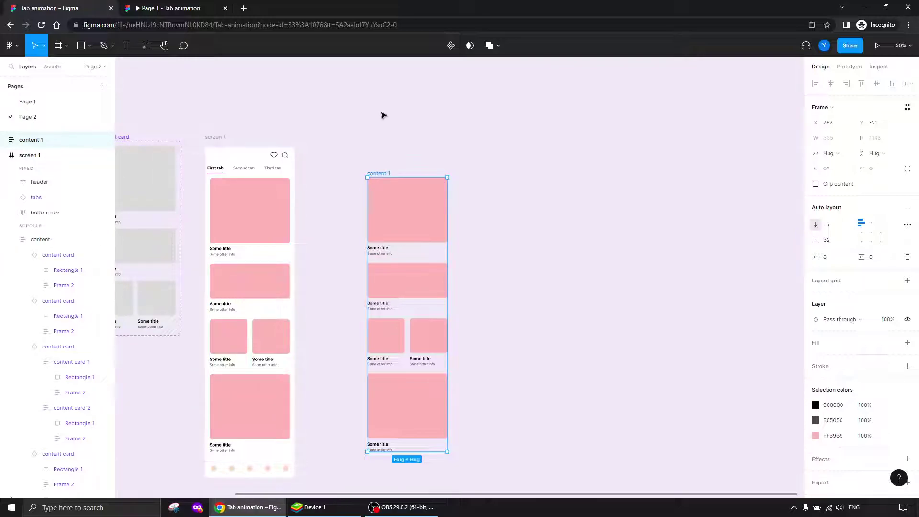
Step: Duplicate "content 1" beside itself and fill all five image rectangles of the copy with light purple BAB9FF
key("ctrl+d")
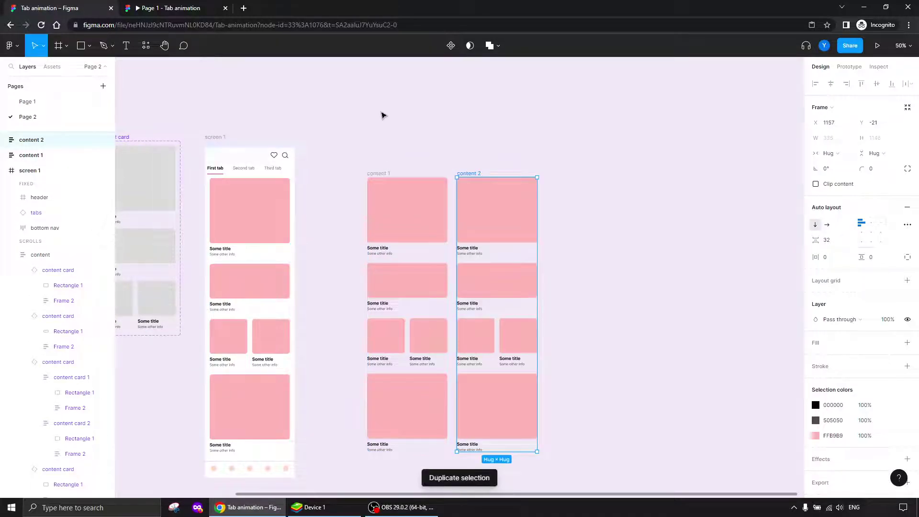
left_click(495, 231, "ctrl")
left_click(495, 287, "ctrl+shift")
left_click(511, 336, "ctrl+shift")
left_click(476, 338, "ctrl+shift")
left_click(494, 408, "ctrl+shift")
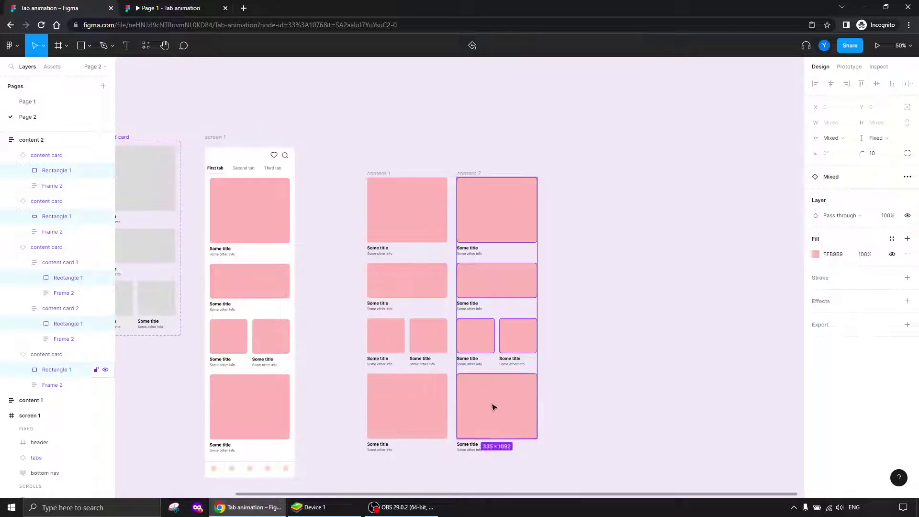
left_click(817, 254)
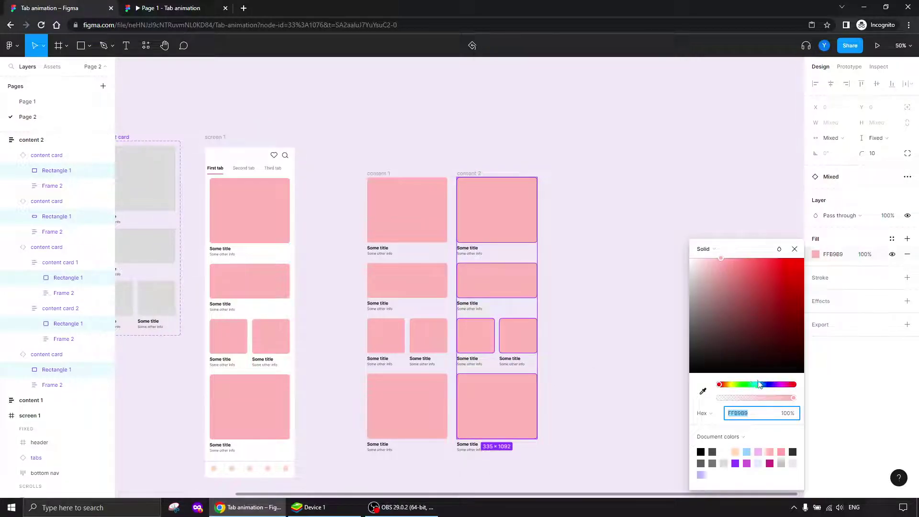
left_click(769, 385)
left_click(593, 168)
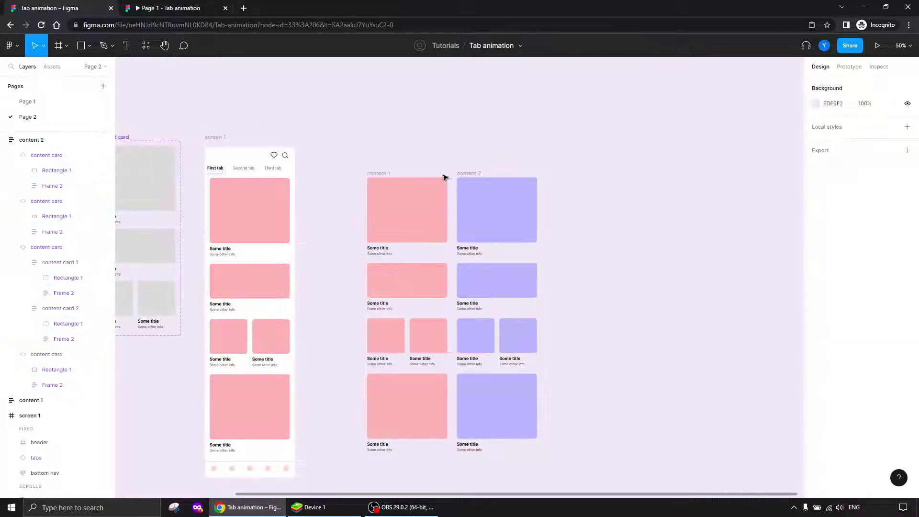
Step: Move "content 2" to X 1205, 88 px from "content 1", and place a duplicate of it beyond with the same gap
left_click(467, 174)
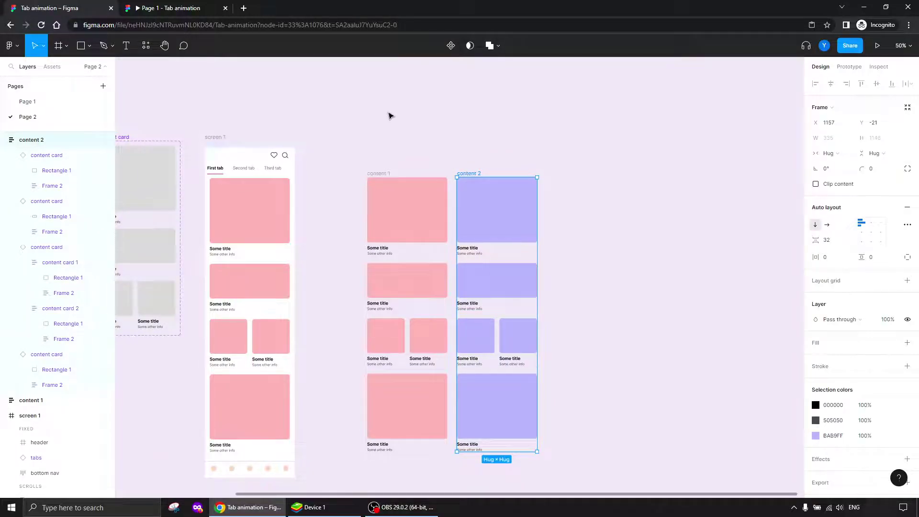
mouse_move(468, 175)
left_mouse_down()
mouse_move(577, 175)
mouse_move(479, 174)
left_mouse_up()
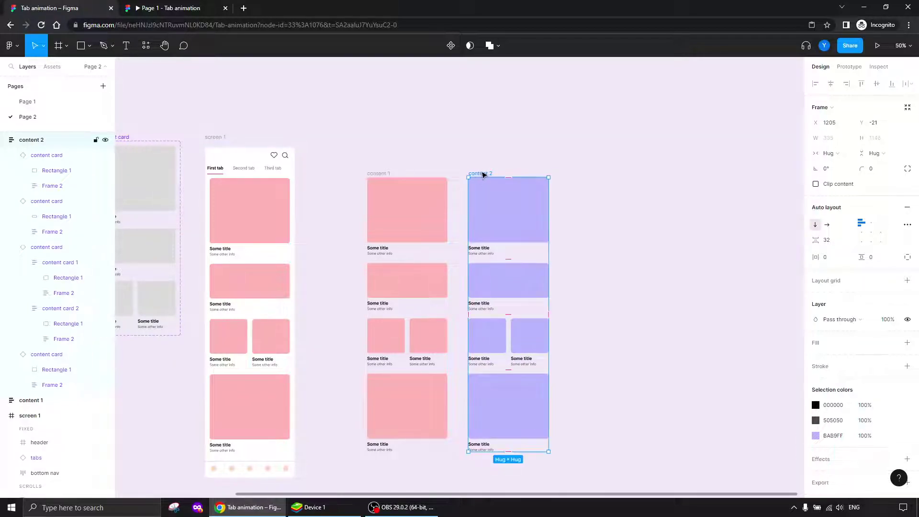
key("ctrl+d")
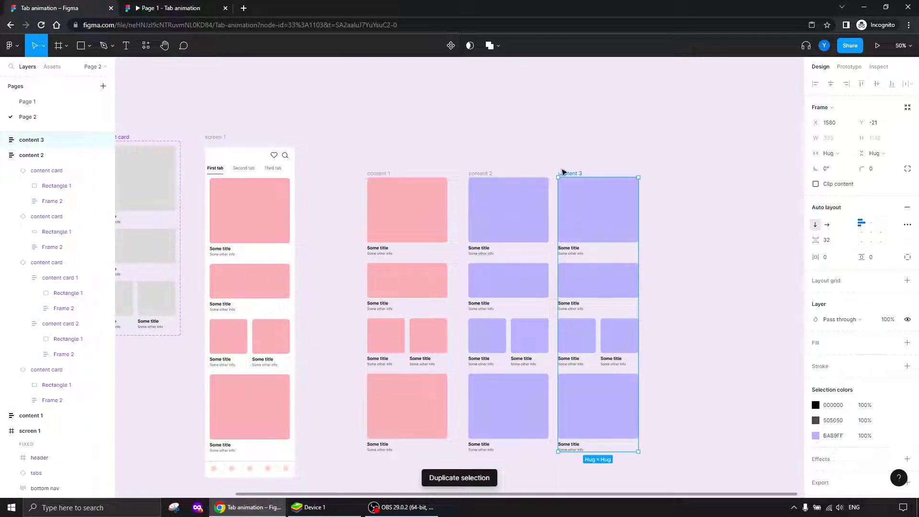
left_click_drag(572, 176, 583, 178)
Step: Fill all five image rectangles in "content 3" with light orange FFCEB9
left_click(582, 235, "ctrl")
left_click(616, 275, "ctrl+shift")
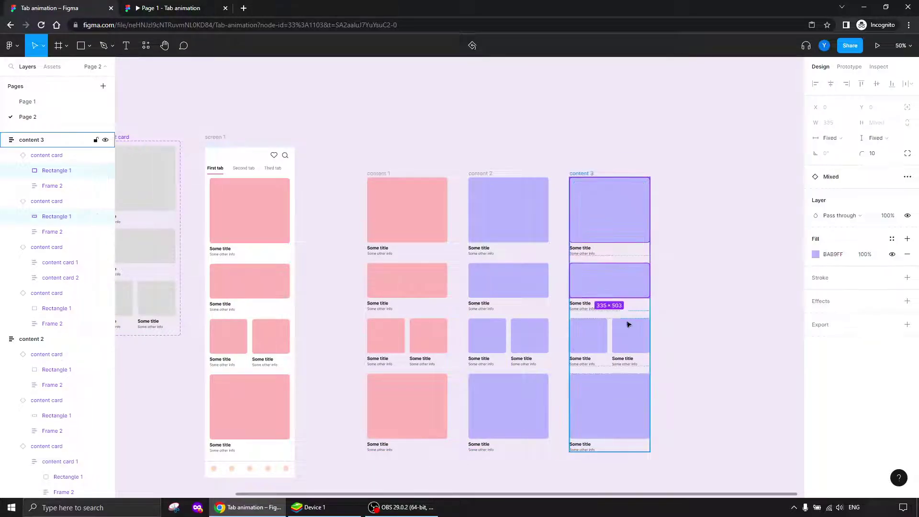
left_click(624, 337, "ctrl+shift")
left_click(606, 343, "ctrl+shift")
left_click(599, 390, "ctrl+shift")
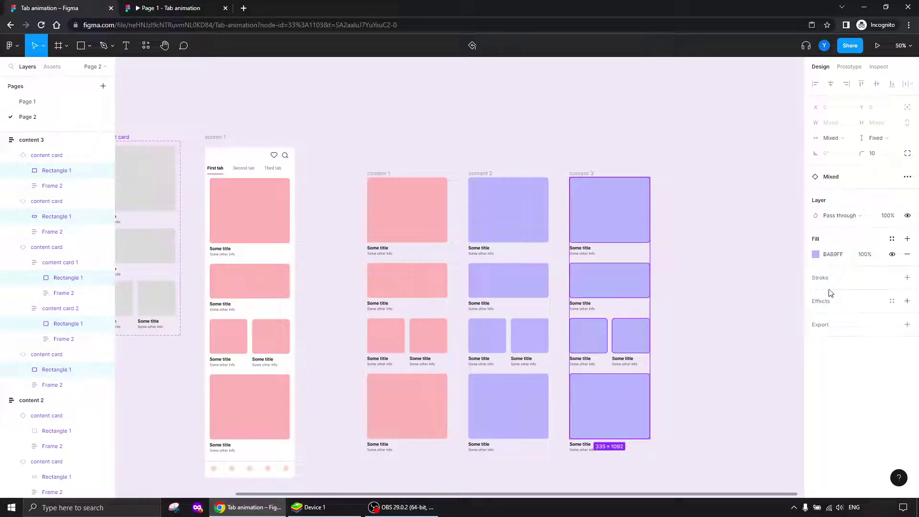
left_click(815, 256)
left_click(722, 385)
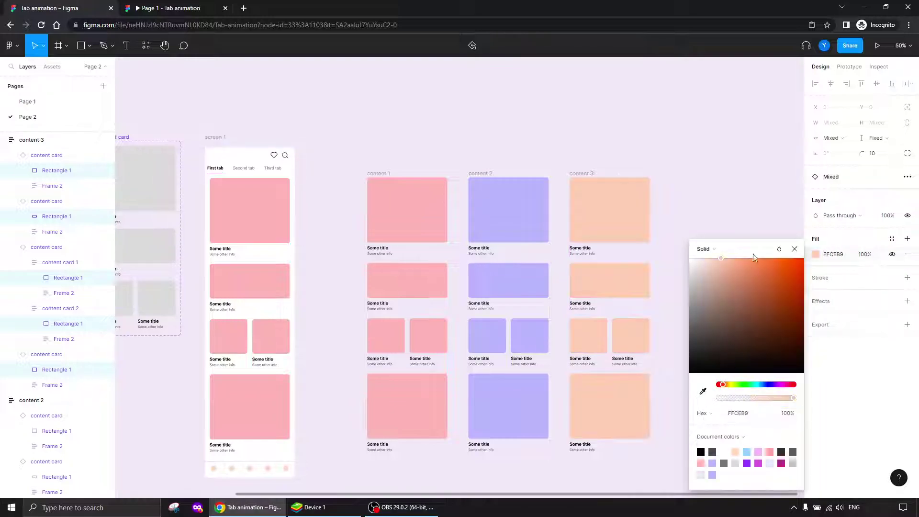
left_click(712, 153)
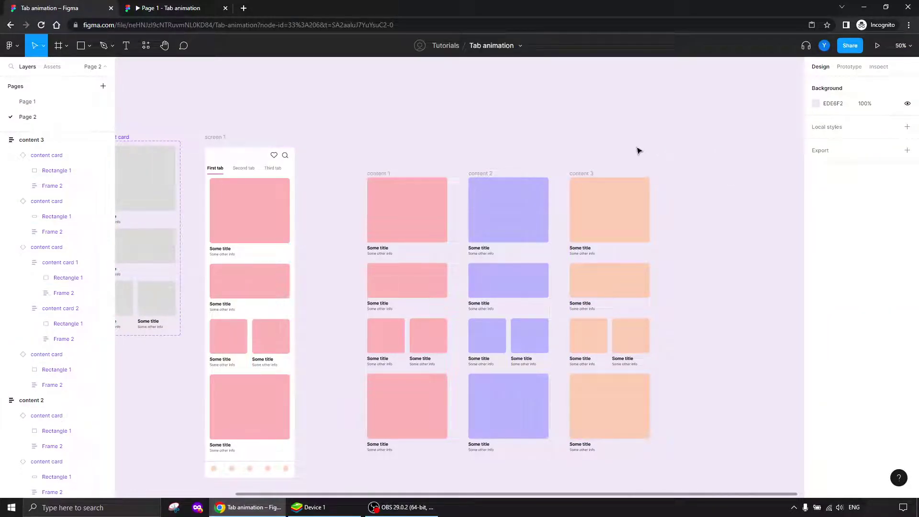
Step: Wrap "content 1", "content 2" and "content 3" in a horizontal auto layout with 88 spacing and rename it "content"
left_click_drag(688, 134, 337, 460)
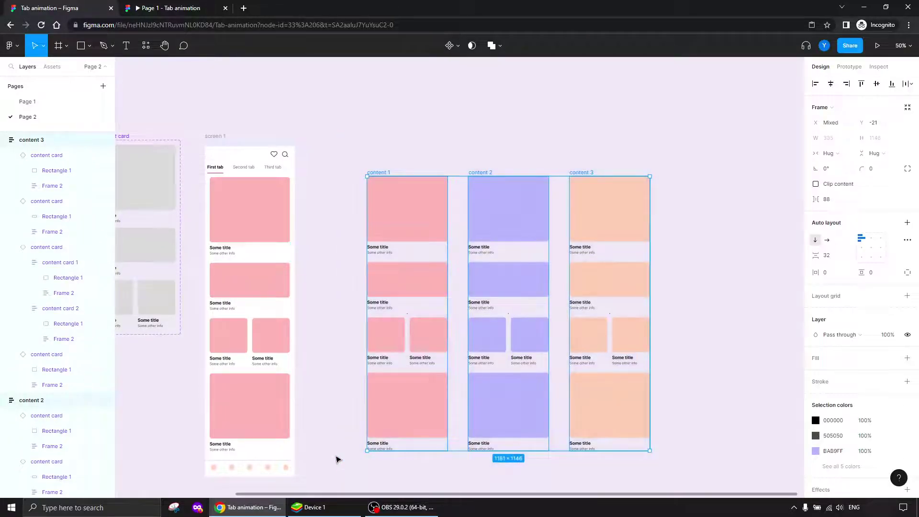
key("shift+a")
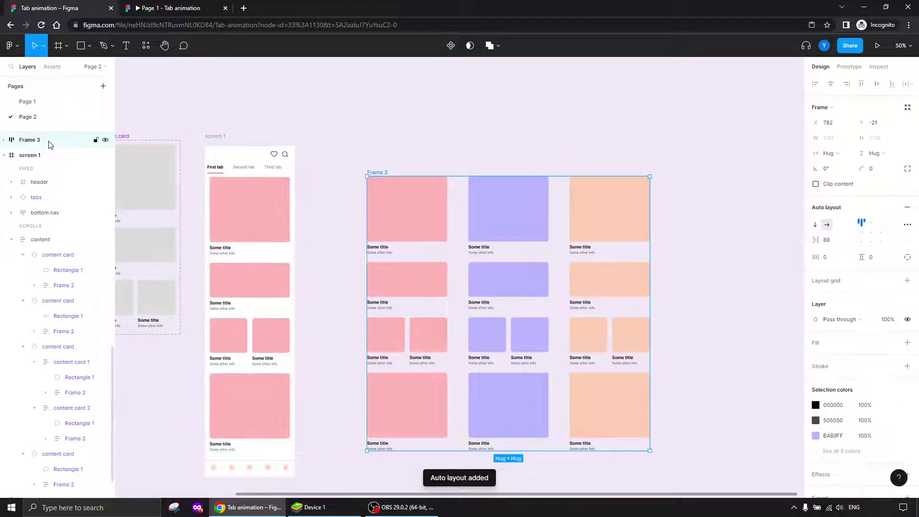
double_click(37, 141)
type("c")
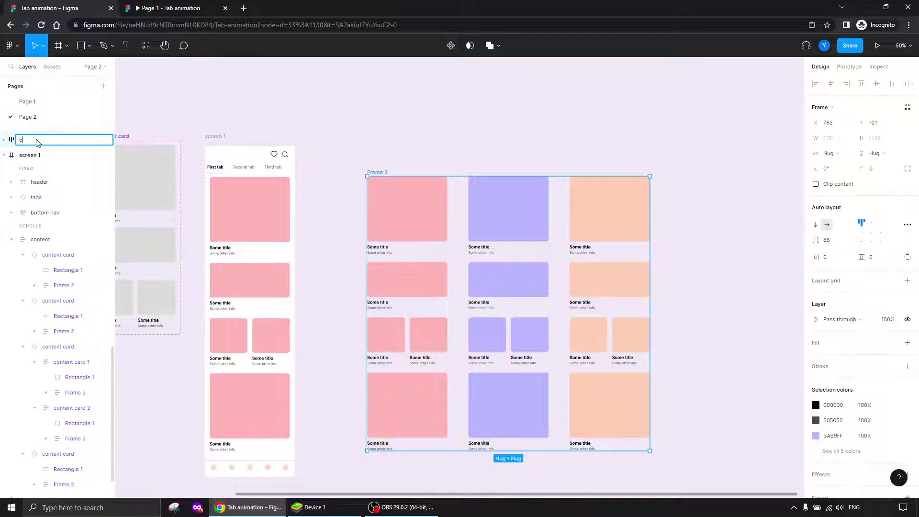
key("Return")
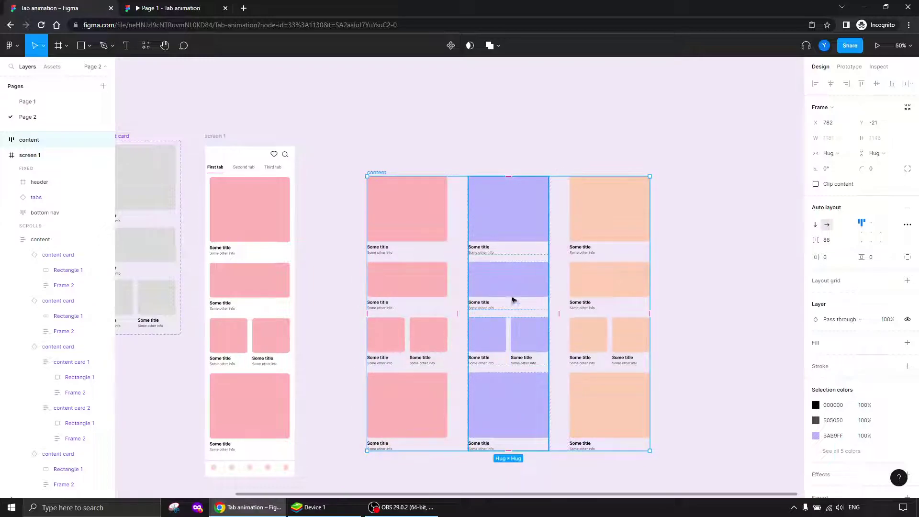
Step: Reorder the purple column's cards so the shorter card comes first and the double card second, above both large cards
left_click(521, 274)
left_click(514, 287)
key("Up")
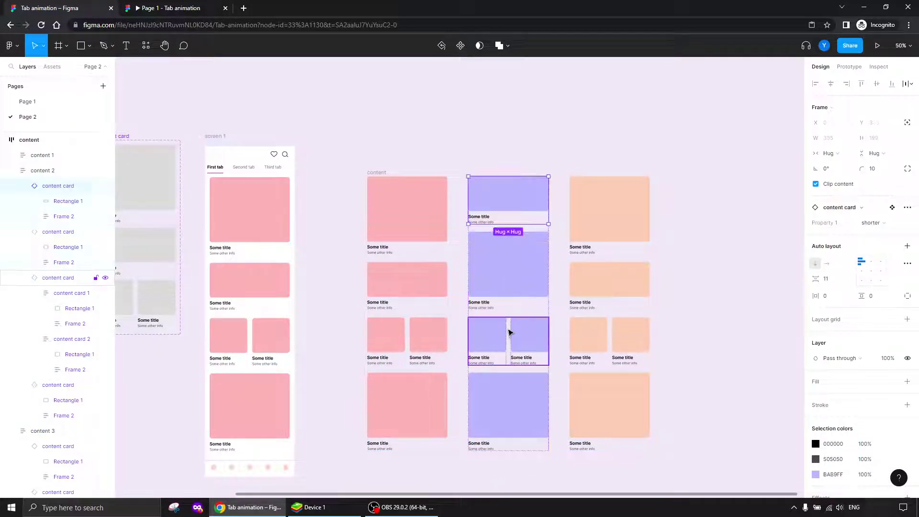
left_click(490, 352)
key("Up")
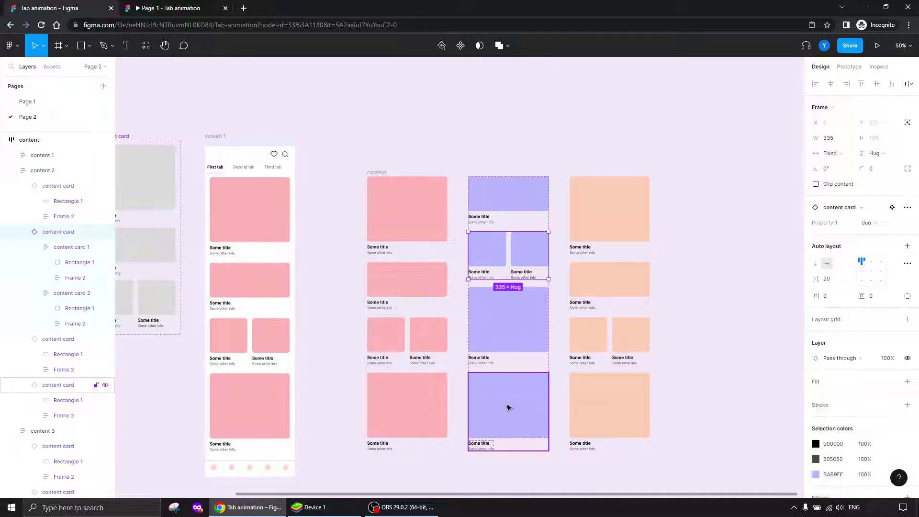
left_click(509, 407)
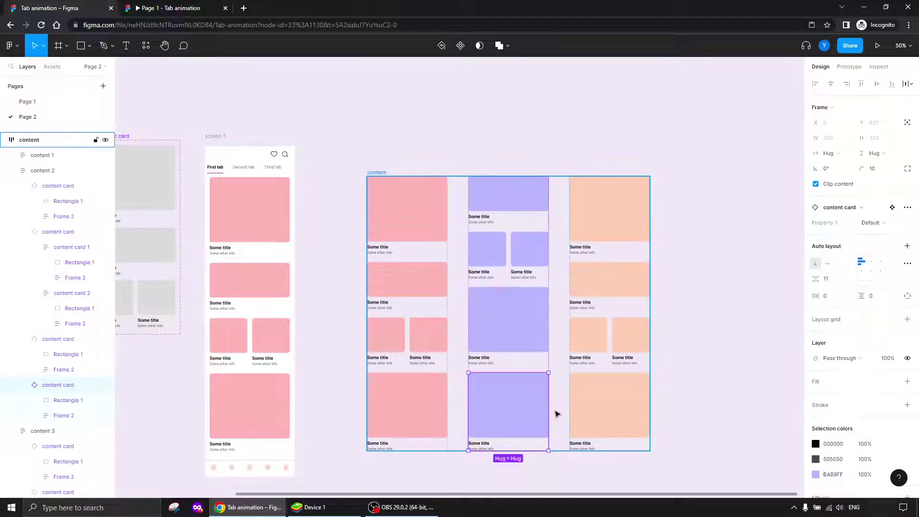
Step: Reorder the orange column's cards to double card, large card, shorter card and large card
left_click(613, 228)
key("Down")
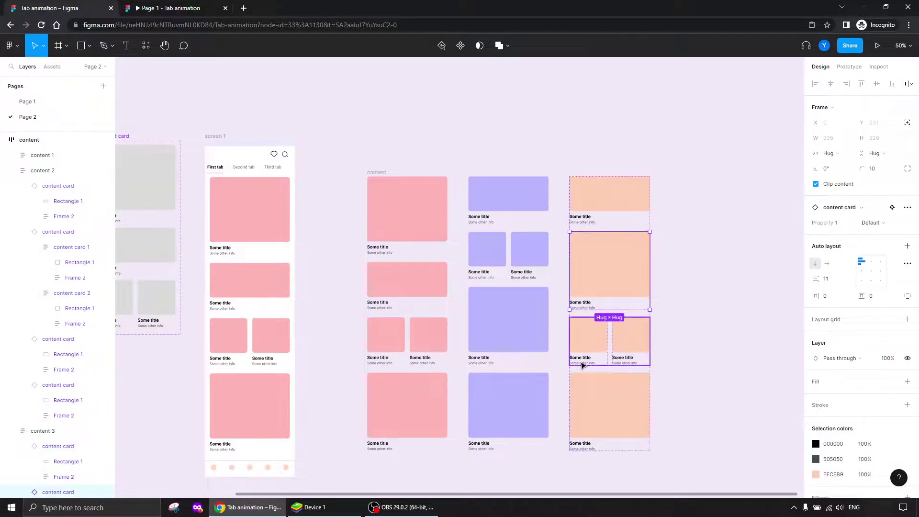
left_click(593, 341)
key("Up")
key("Up")
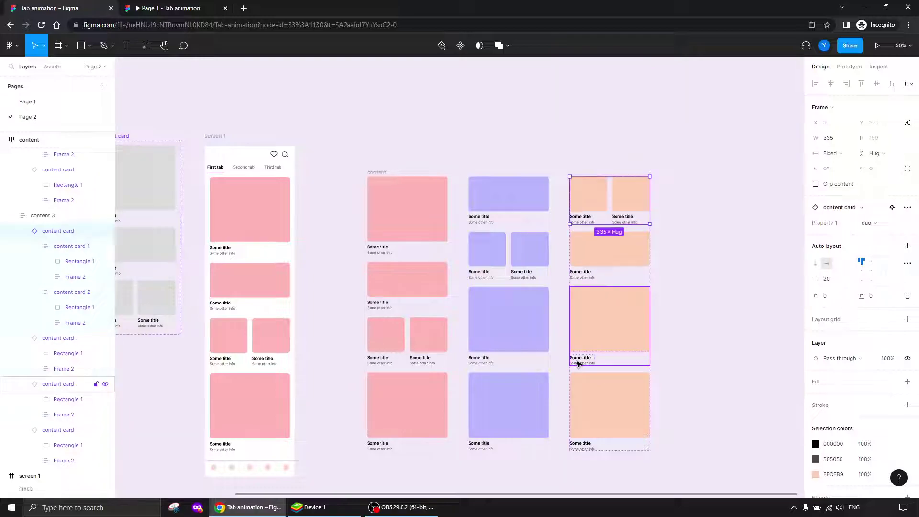
left_click(603, 398)
left_click(610, 263)
key("Down")
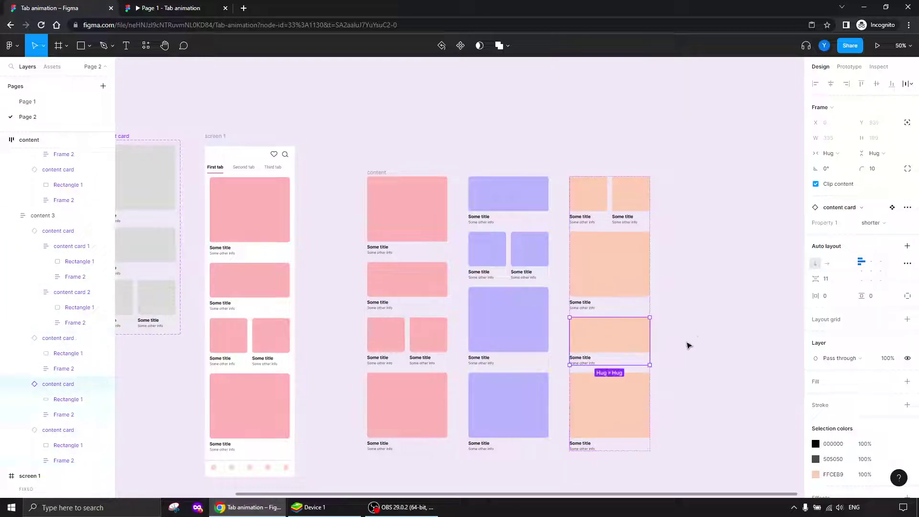
Step: Set the spacing between the "content" frame's columns to 70 and move the frame beneath the tabs component
left_click(709, 292)
left_click_drag(699, 202, 745, 188)
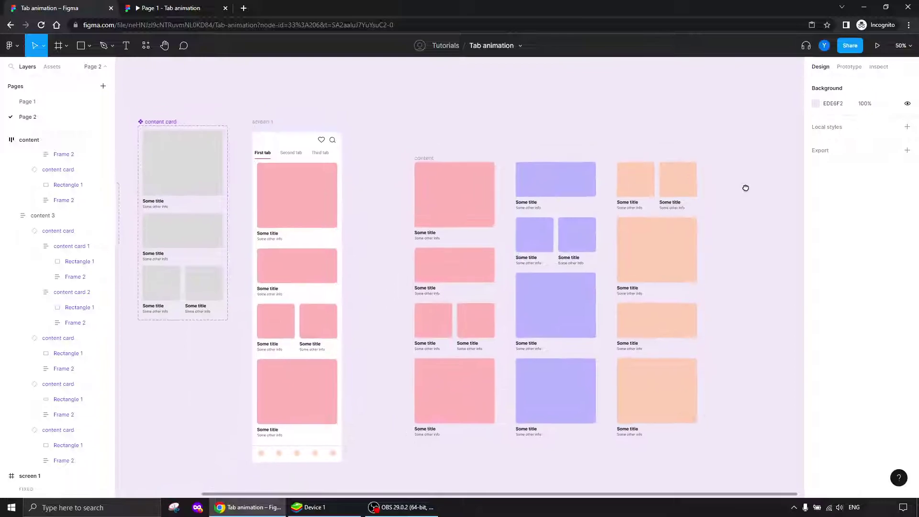
left_click(422, 158)
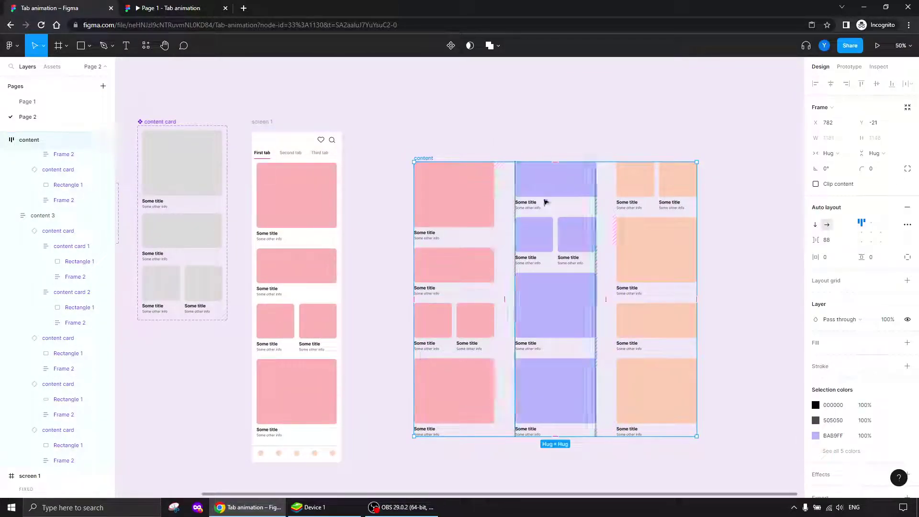
left_click(827, 240)
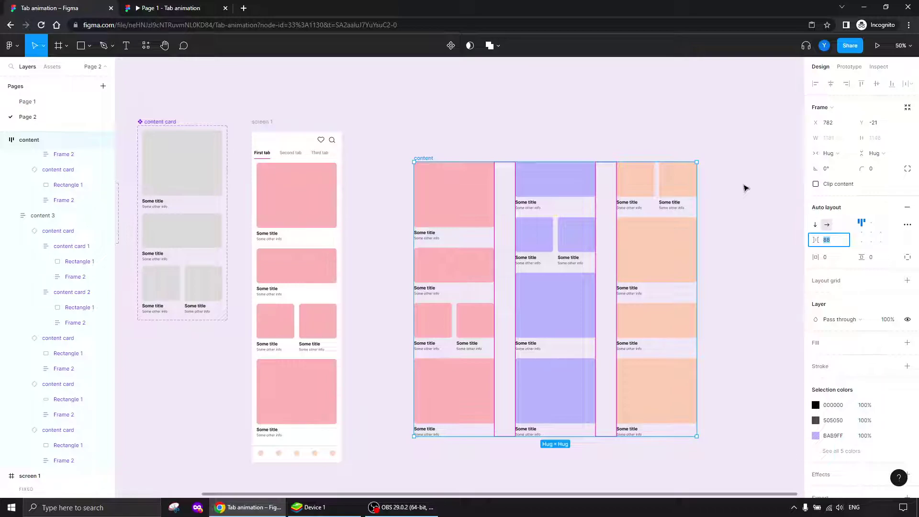
type("70")
key("Return")
left_click_drag(348, 345, 529, 317)
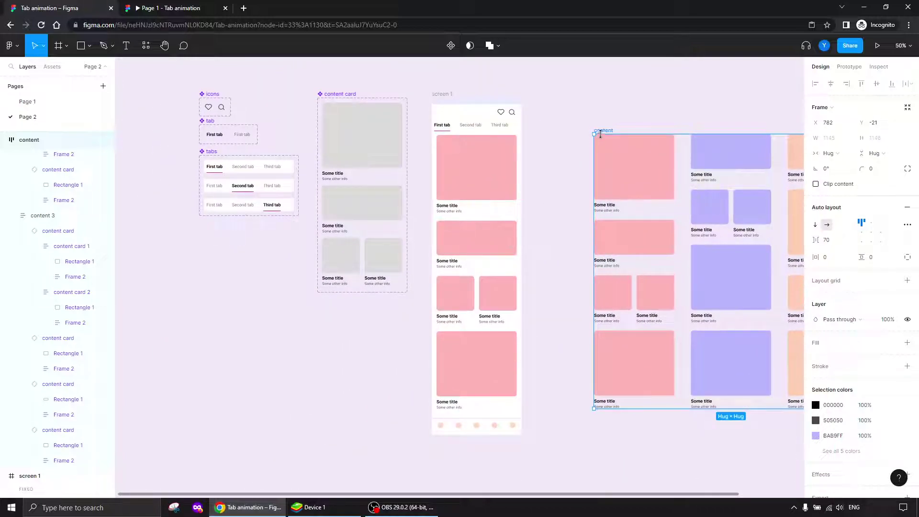
left_click_drag(607, 132, 188, 227)
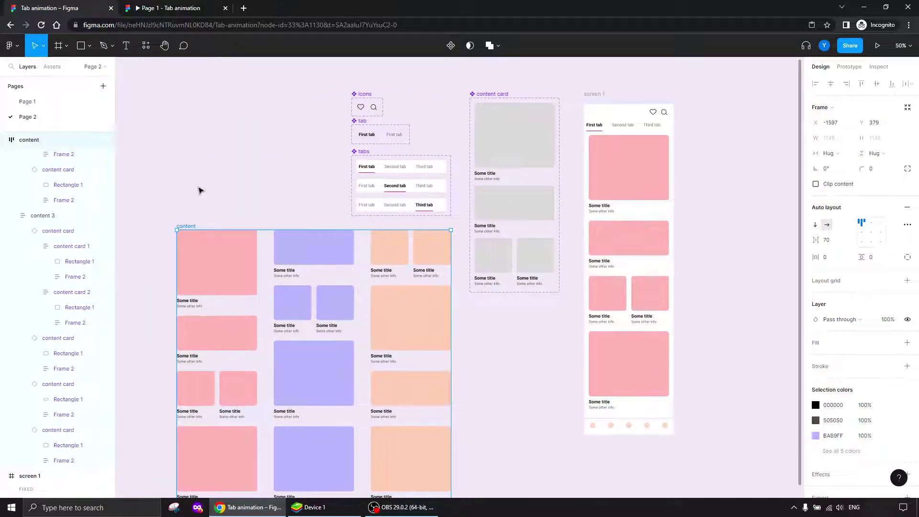
Step: Replace the single content column in screen 1 with a copy of the three-column "content" frame
left_click(636, 175)
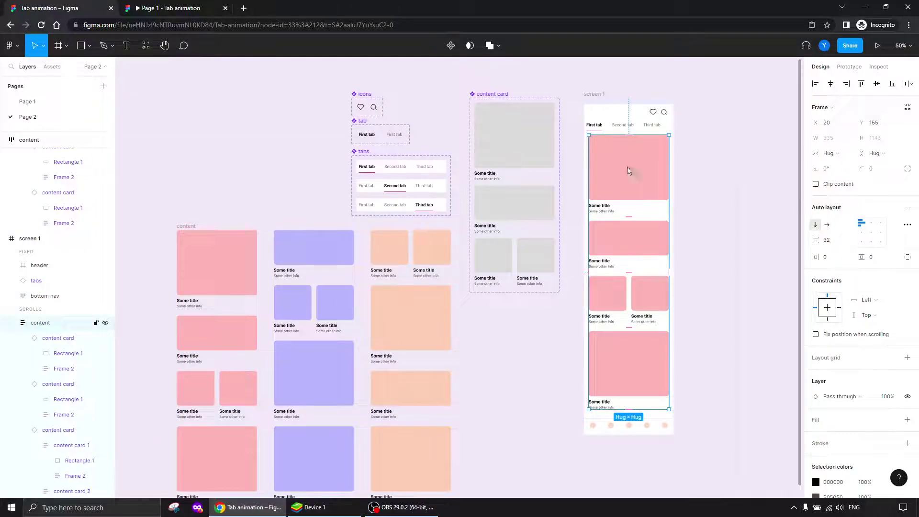
right_click(623, 167)
left_click(637, 197)
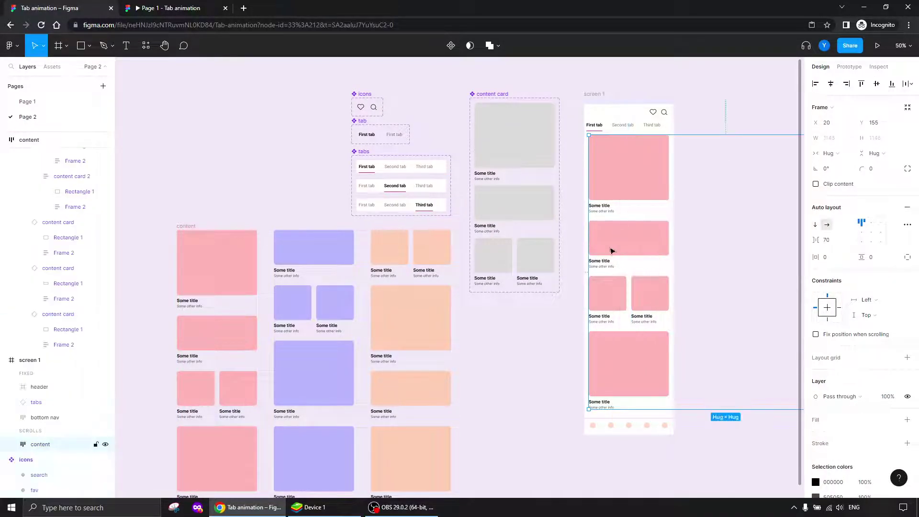
Step: Turn off content clipping on screen 1 to view its overflowing columns, and turn clipping back on
left_click_drag(523, 372, 354, 405)
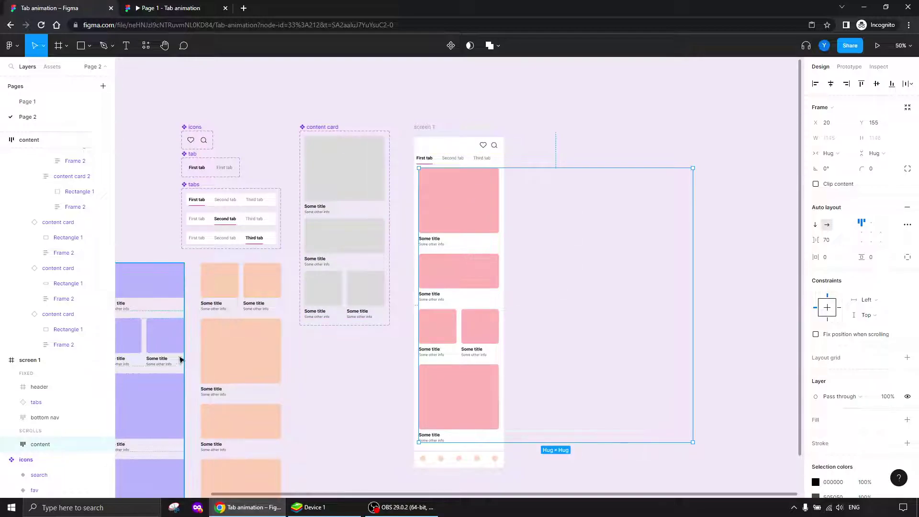
left_click_drag(213, 343, 380, 300)
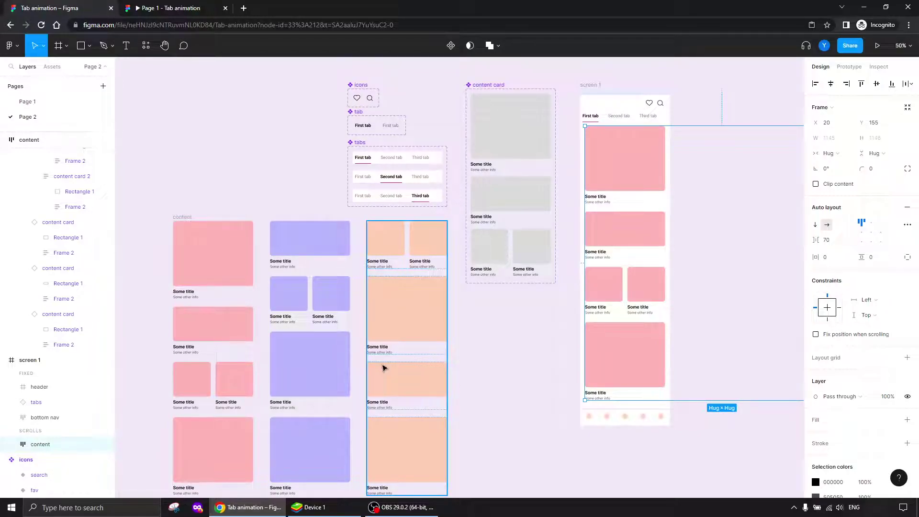
left_click(537, 339)
left_click_drag(536, 338, 346, 424)
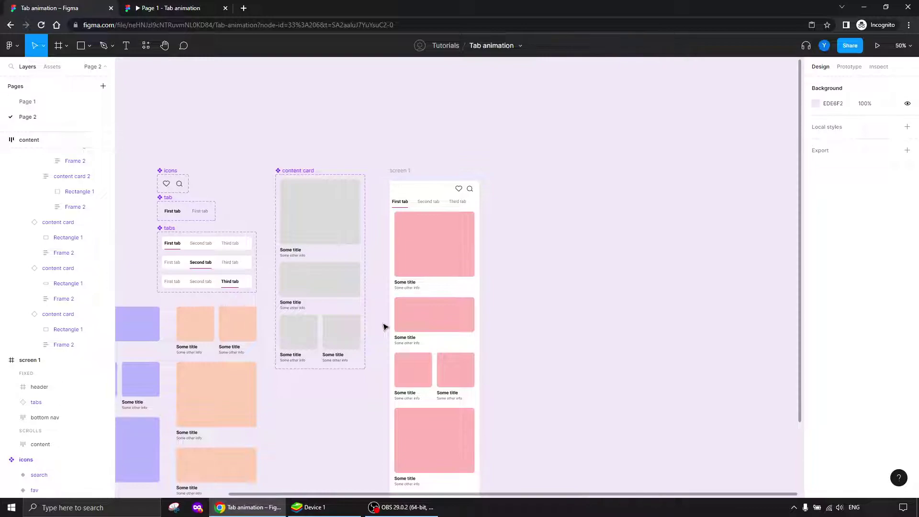
left_click(441, 248)
left_click(401, 171)
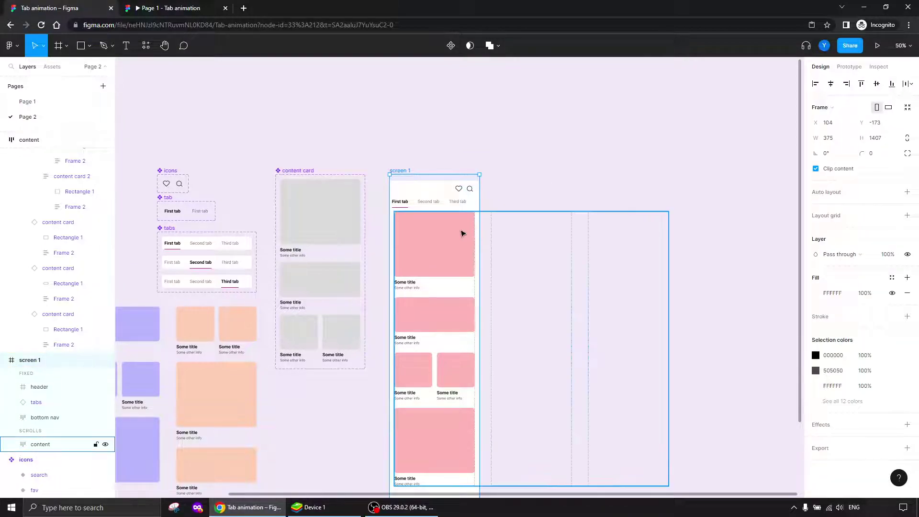
left_click(816, 170)
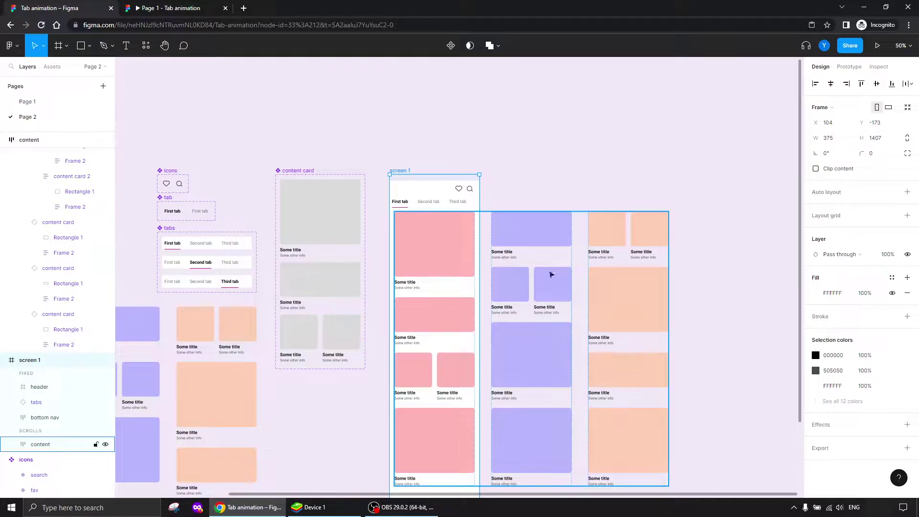
left_click(817, 168)
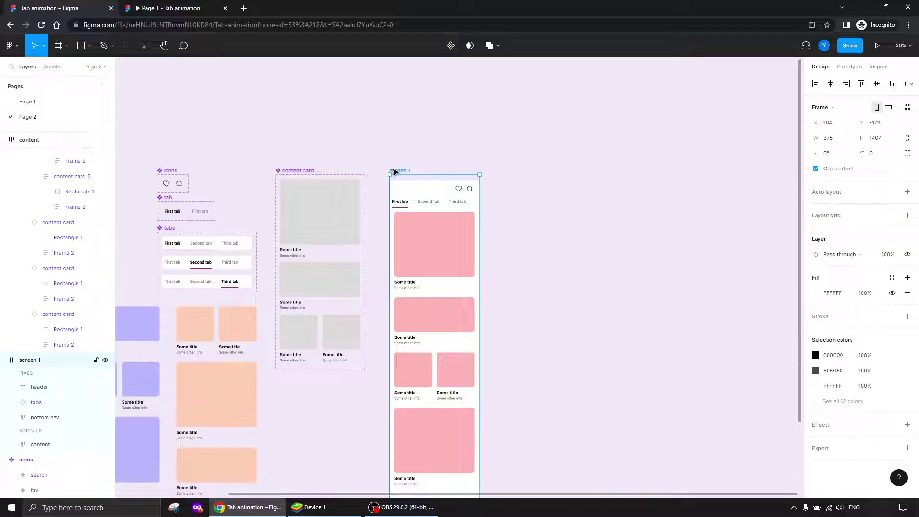
Step: Duplicate screen 1 and place the copy beside it at X 582
key("ctrl+d")
left_click_drag(640, 125, 619, 203)
left_click_drag(485, 207, 499, 208)
key("ctrl+plus")
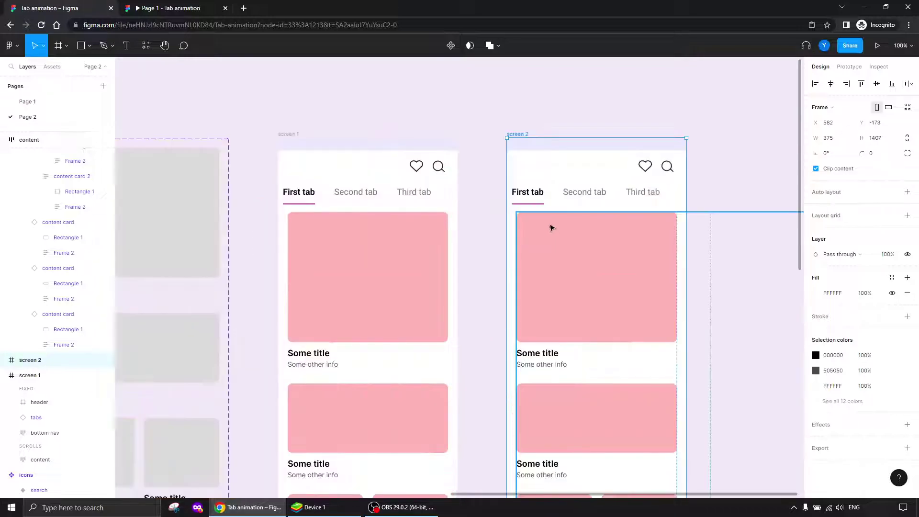
Step: Switch the tabs in screen 2 to the "second" variant and centre its content frame horizontally to show the purple column
left_click_drag(549, 227, 408, 261)
left_click(439, 233)
left_click(867, 227)
left_click(866, 234)
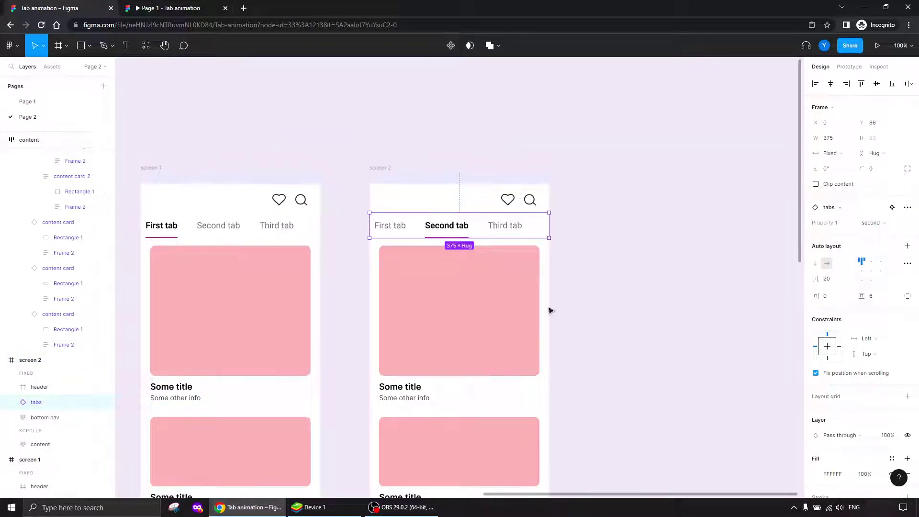
left_click(453, 314)
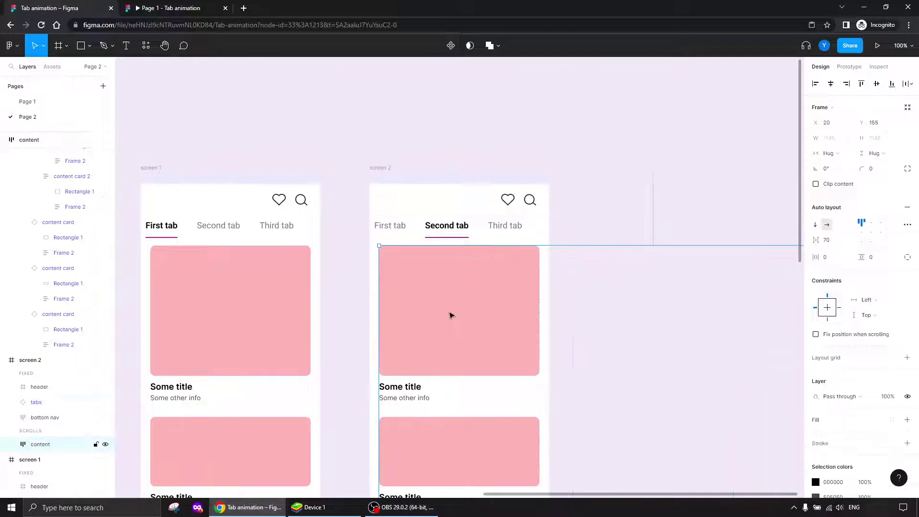
left_click(831, 85)
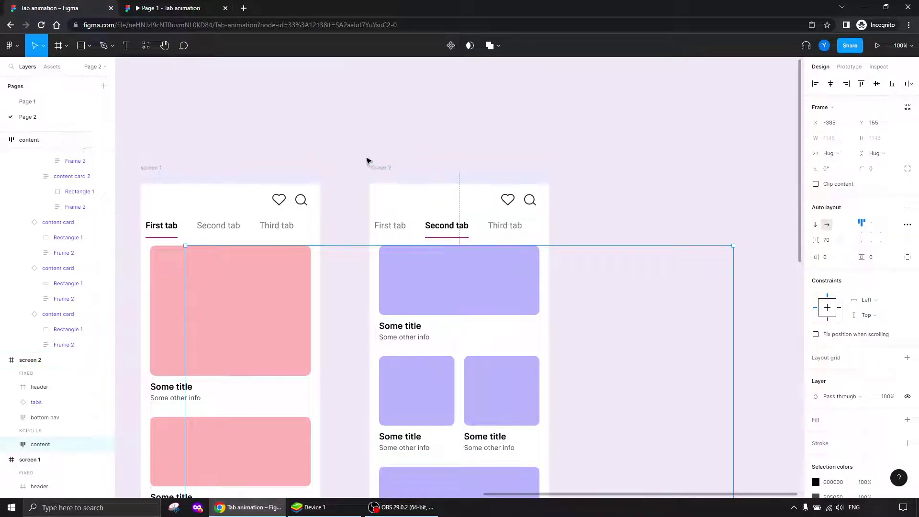
left_click(354, 149)
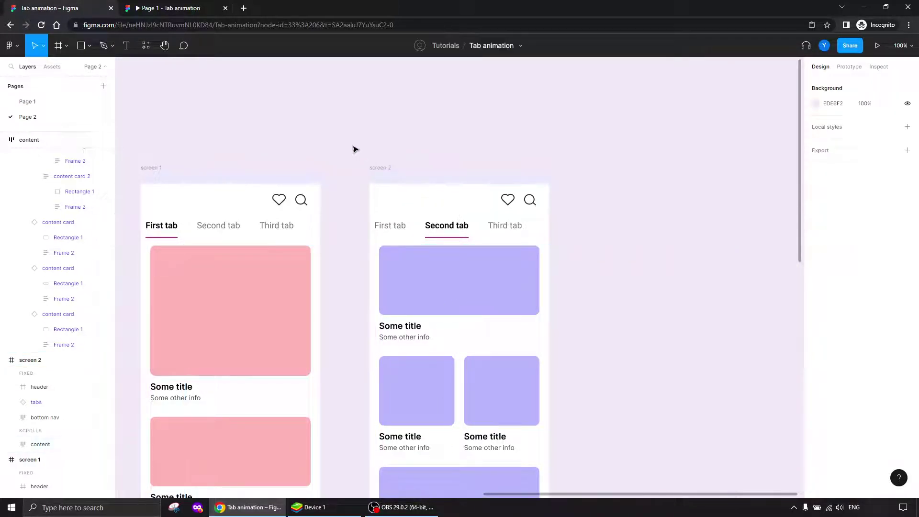
Step: Duplicate screen 2 and place the copy beside it at X 1060
left_click(376, 168)
key("ctrl+d")
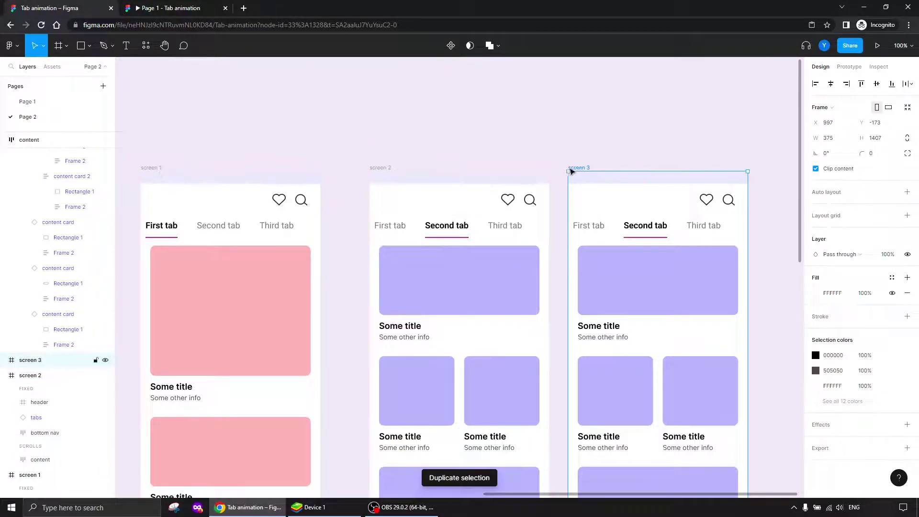
left_click_drag(585, 170, 614, 169)
left_click_drag(502, 307, 421, 245)
key("ctrl+minus")
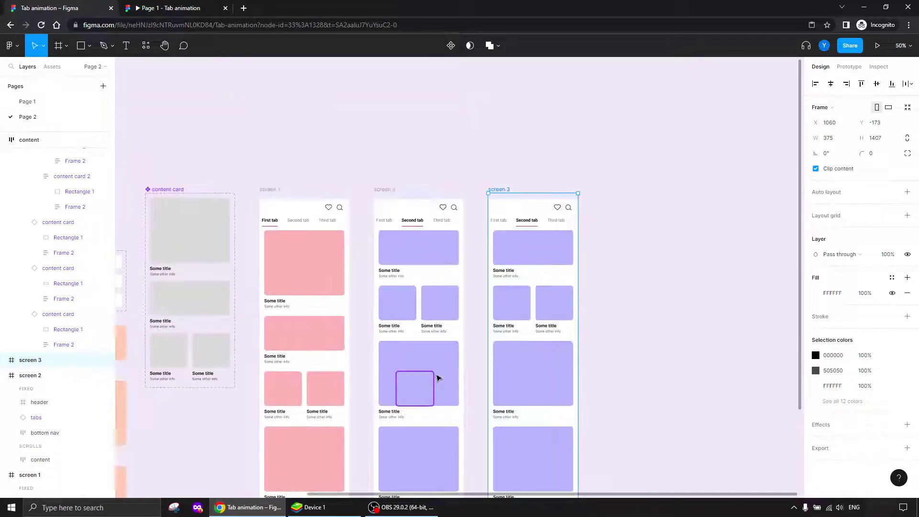
Step: Switch the tabs in screen 3 to the "third" variant
left_click(538, 222)
left_click(865, 223)
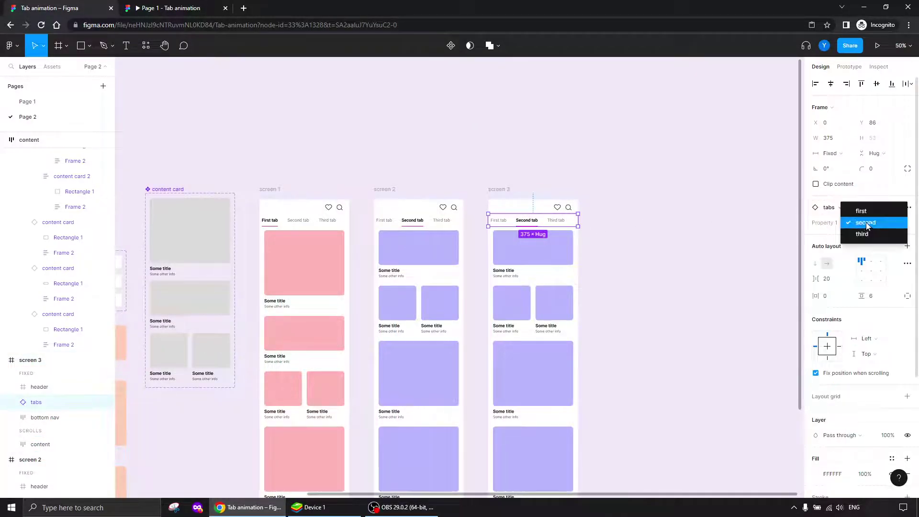
left_click(863, 234)
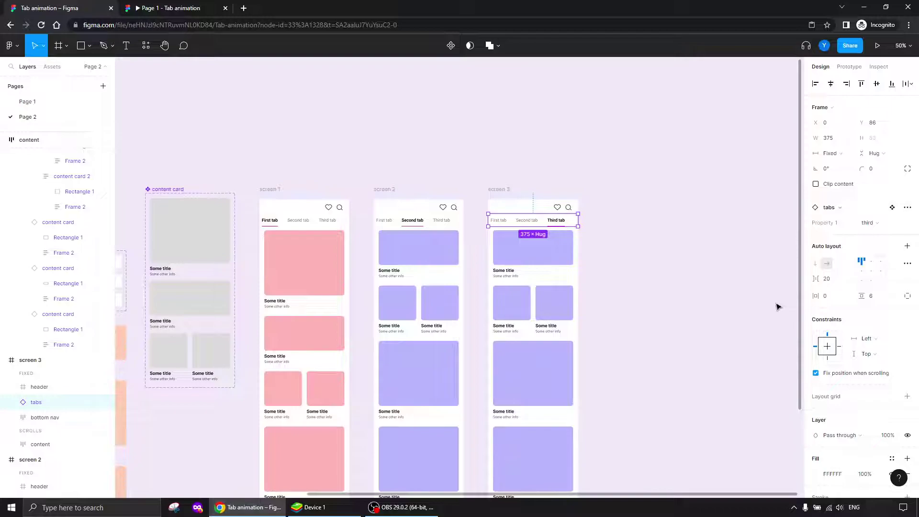
Step: Align screen 3's content frame to the screen's right edge and nudge it left until the orange column has equal side margins
left_click(628, 390)
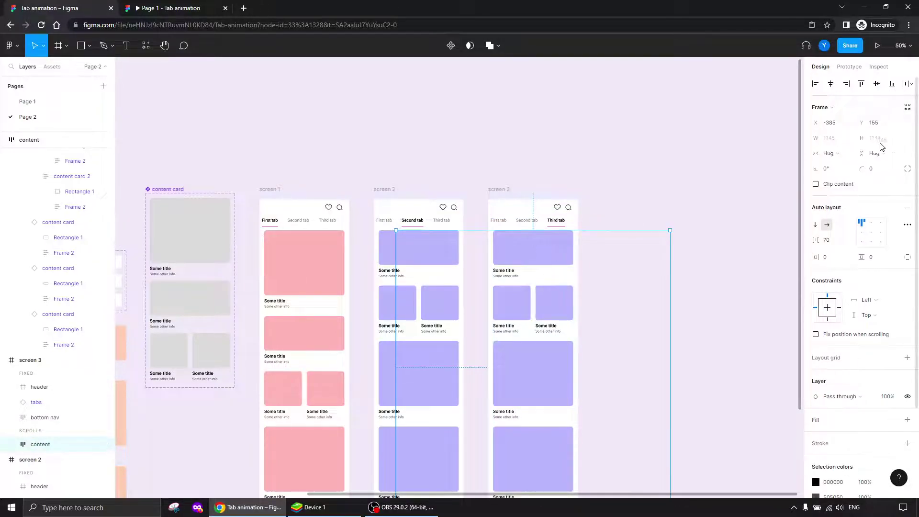
left_click(846, 84)
left_click_drag(728, 325, 692, 386)
key("ctrl+plus")
key("Left")
key("Left")
key("Left")
key("Left")
key("Left")
key("Left")
key("Left")
key("Left")
key("Left")
key("Left")
key("Left")
key("Left")
key("Left")
key("Left")
key("Left")
key("Left")
key("Left")
key("Left")
key("Left")
key("Left")
key("Left")
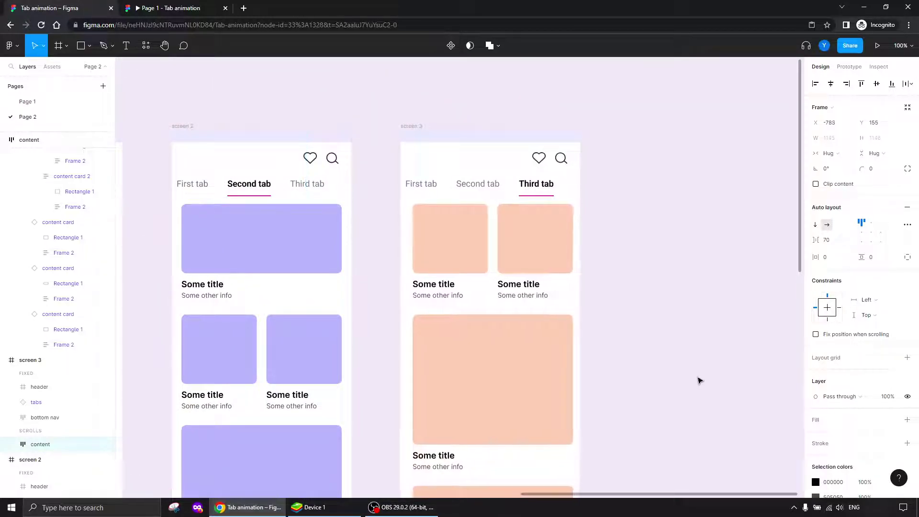
left_click(687, 309)
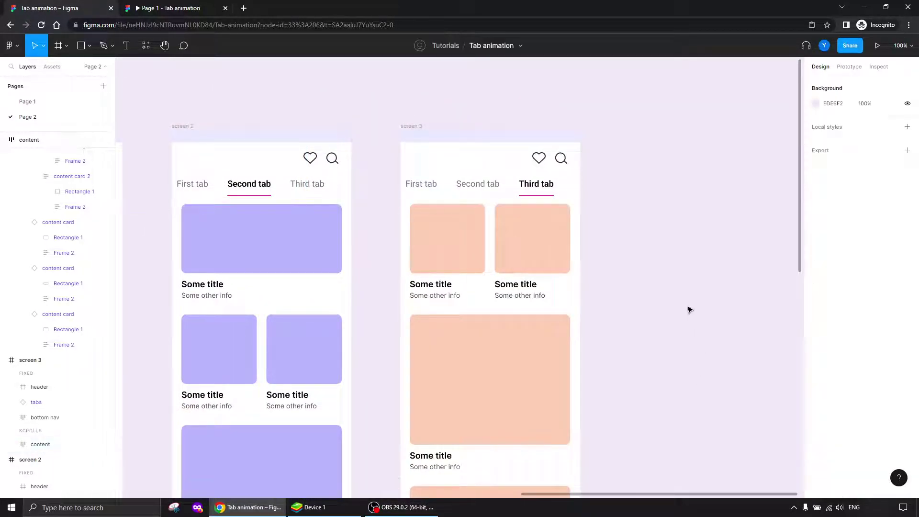
Step: Spread the screens apart, moving screen 2 to X 910 and screen 3 to X 1716
key("ctrl+minus")
key("ctrl+minus")
left_click_drag(476, 206, 579, 185)
left_click_drag(482, 186, 503, 186)
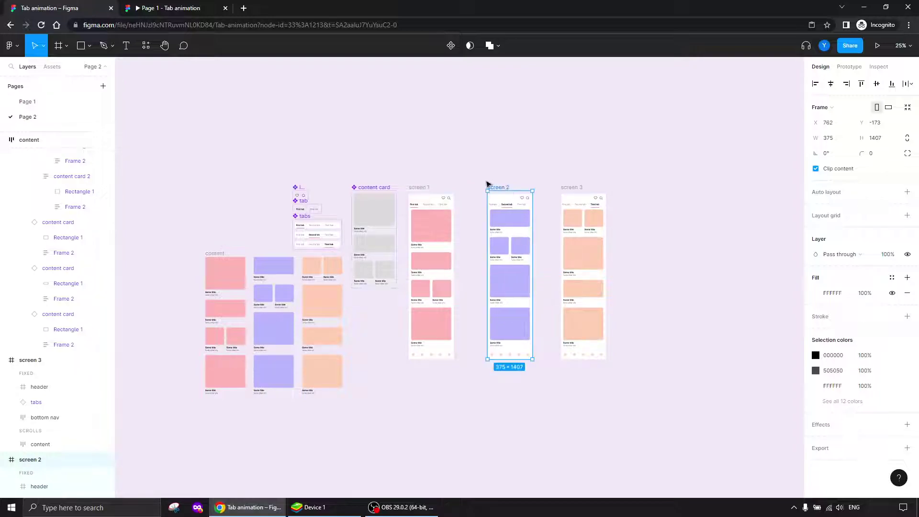
left_click_drag(453, 162, 457, 192)
key("ctrl+plus")
left_click_drag(490, 256, 380, 214)
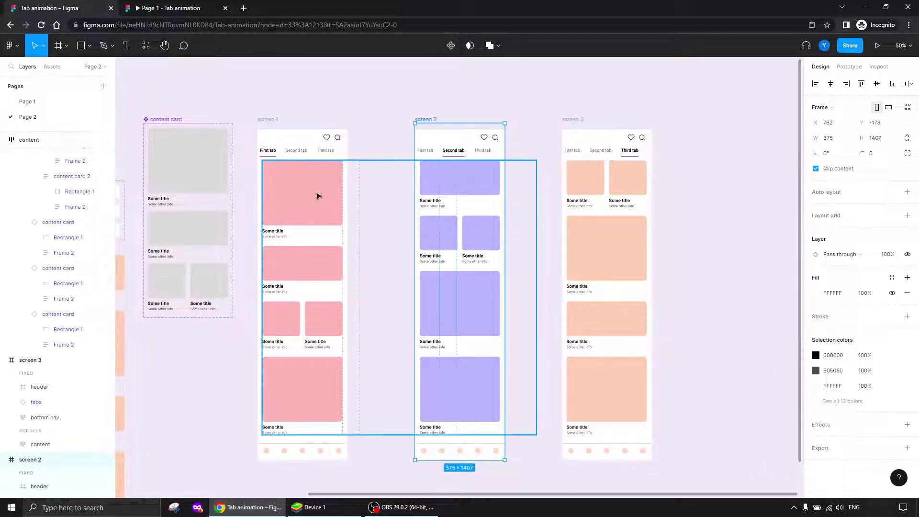
left_click_drag(436, 121, 493, 119)
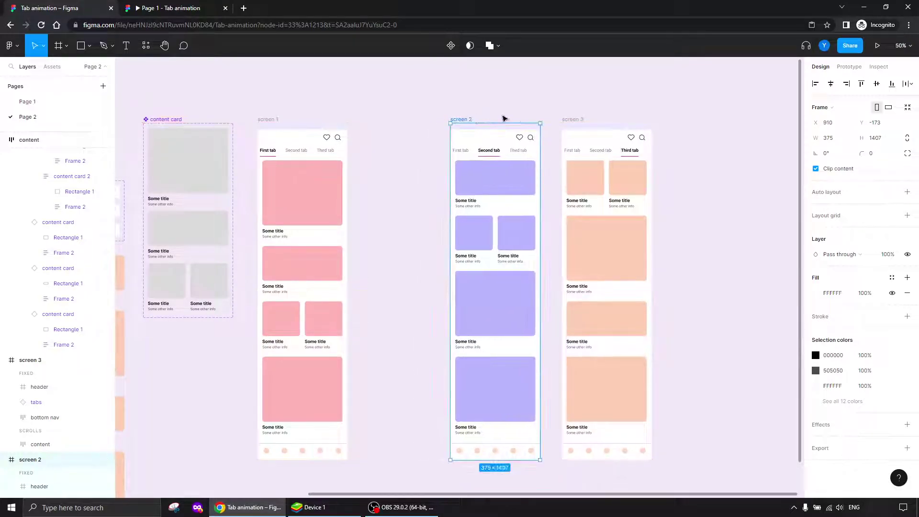
left_click_drag(582, 120, 666, 118)
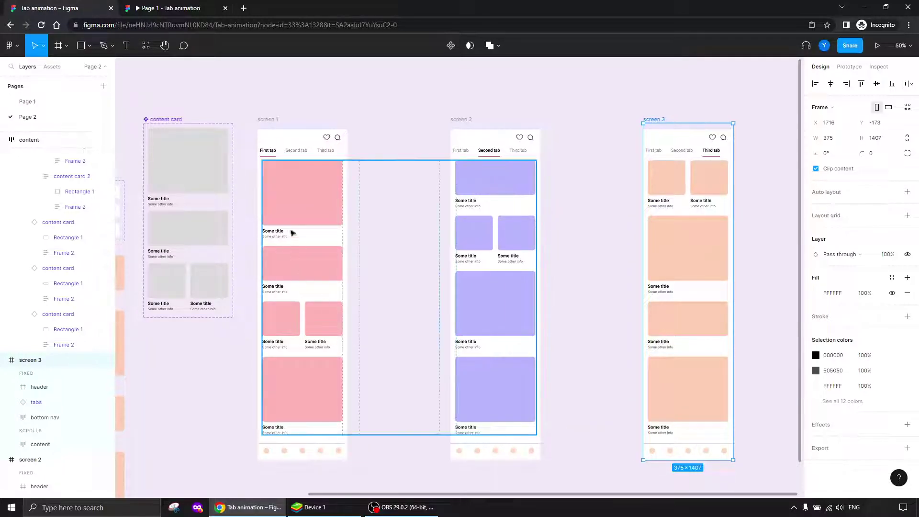
Step: In prototype mode, link screen 1's second tab to screen 2 and its third tab to screen 3 with on-tap navigation
left_click_drag(296, 158, 309, 162)
key("ctrl+plus")
left_click_drag(325, 197, 528, 366)
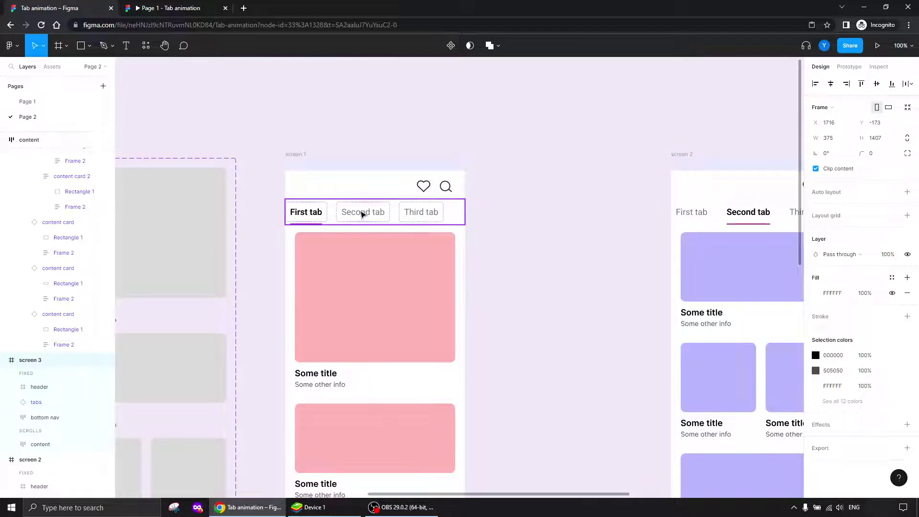
left_click(363, 214)
left_click(362, 214)
left_click(850, 68)
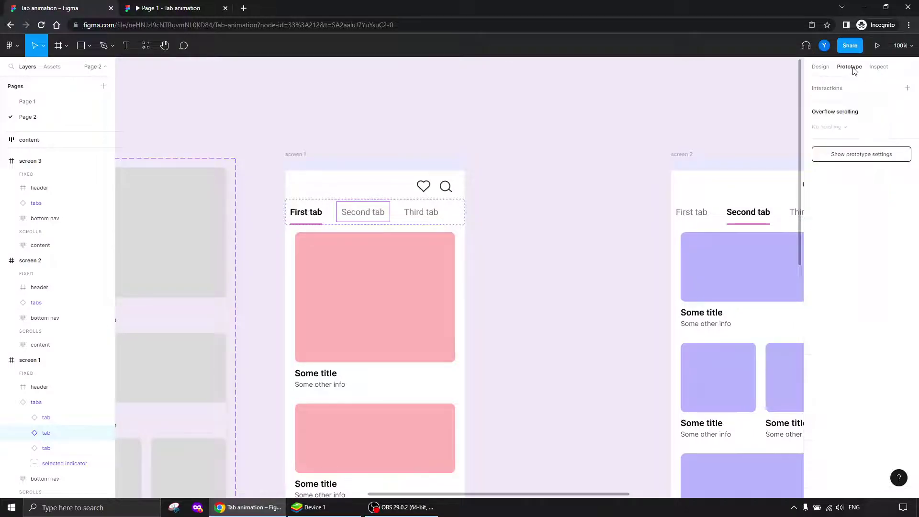
left_click_drag(390, 212, 704, 306)
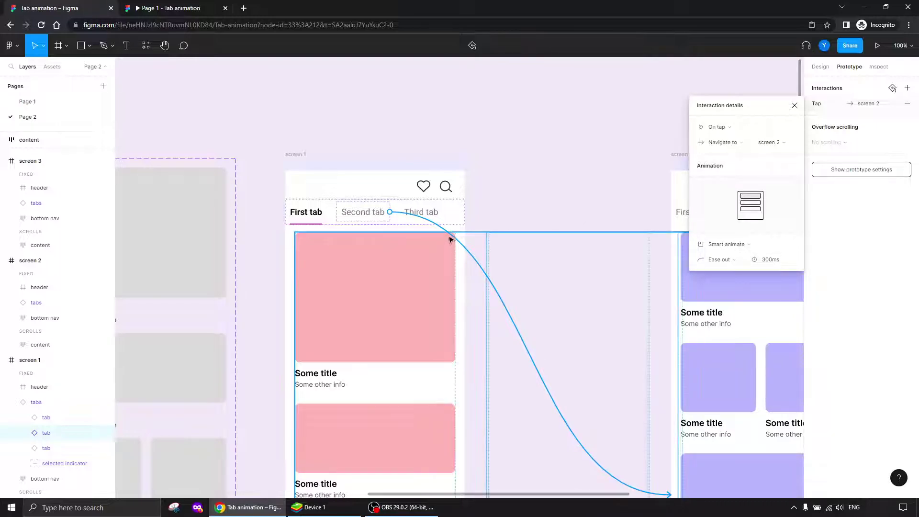
left_click(440, 213)
left_click_drag(444, 212, 613, 479)
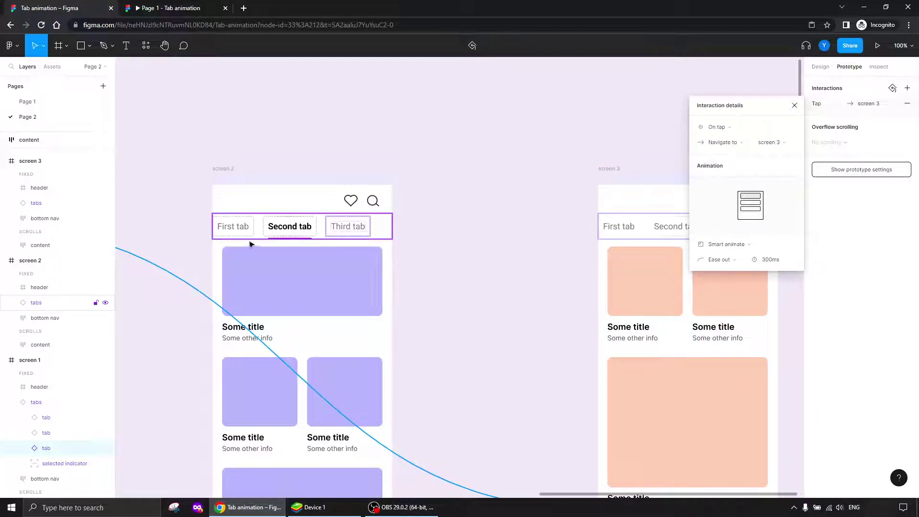
Step: Link screen 2's third tab to screen 3 and screen 3's second tab back to screen 2, both on tap
double_click(353, 225)
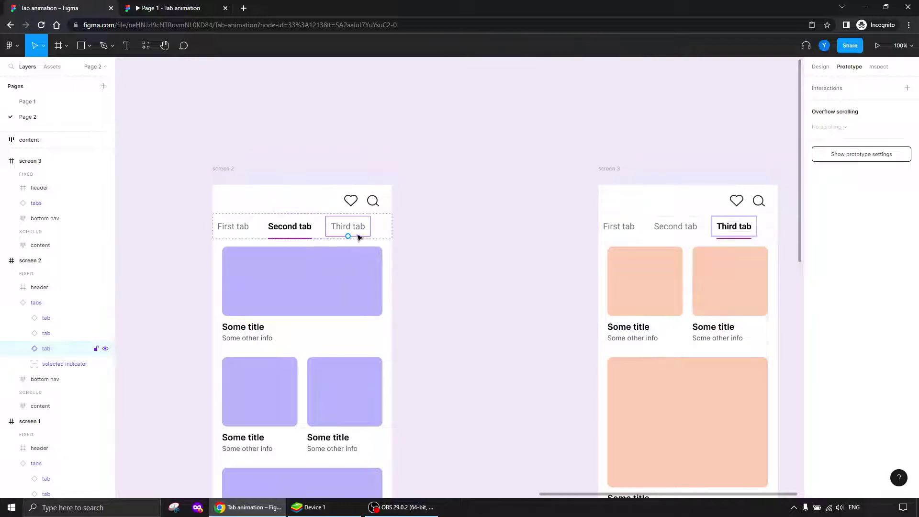
left_click_drag(371, 229, 641, 357)
left_click_drag(456, 181, 422, 130)
double_click(637, 179)
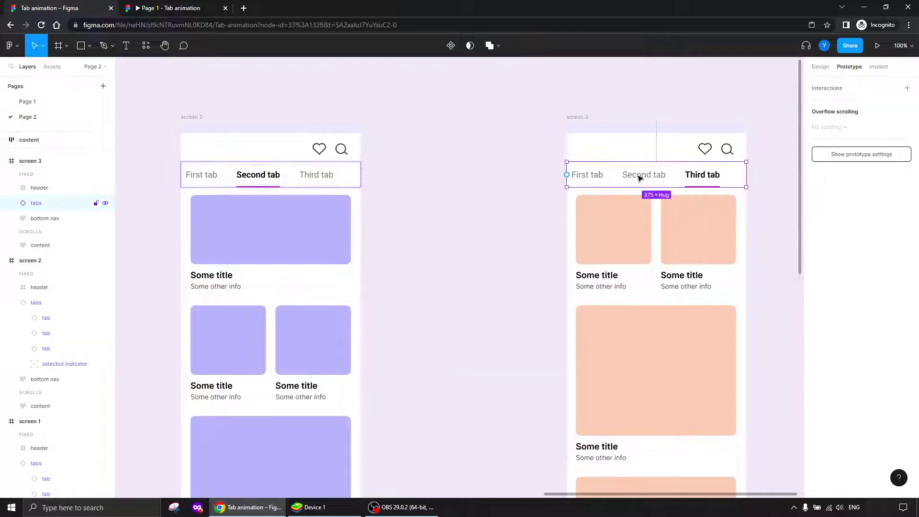
left_click_drag(617, 175, 318, 375)
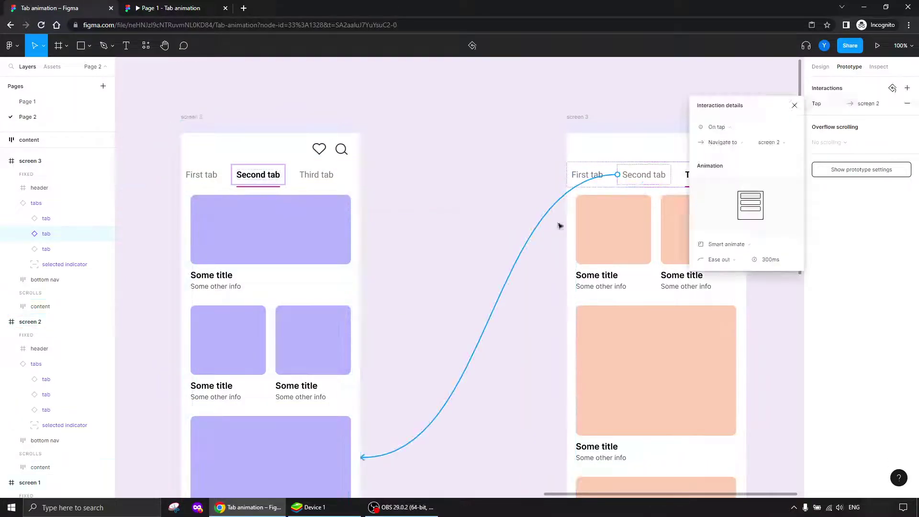
Step: Link screen 3's first tab to screen 1 with on-tap navigation
left_click(585, 178)
left_click_drag(568, 176, 96, 323)
left_click_drag(626, 172, 492, 164)
key("minus")
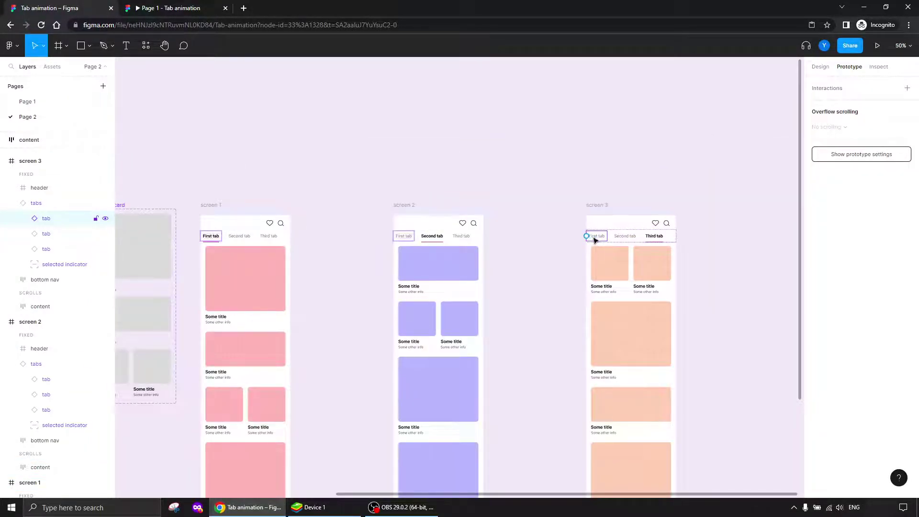
left_click_drag(587, 237, 269, 352)
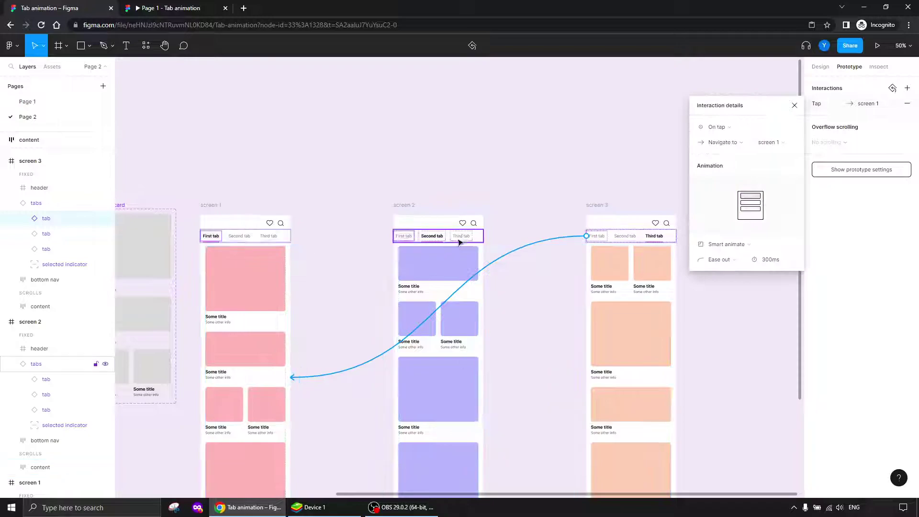
Step: Link screen 2's first tab to screen 1 with on-tap navigation and close the interaction details
left_click(404, 235)
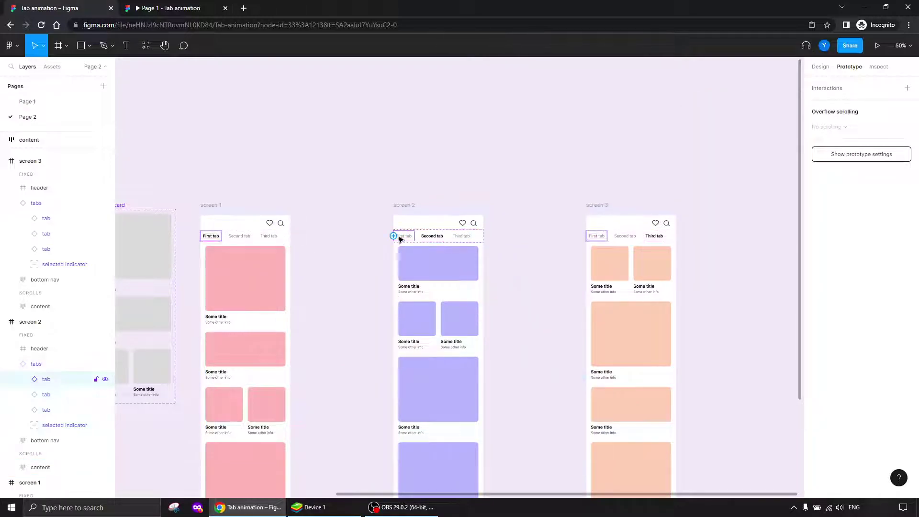
left_click_drag(404, 232, 268, 324)
left_click_drag(338, 175, 359, 114)
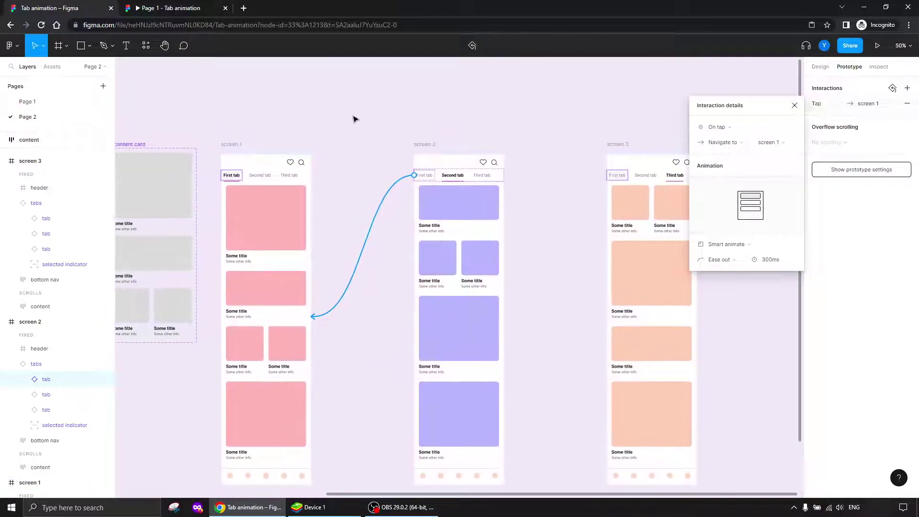
left_click(794, 106)
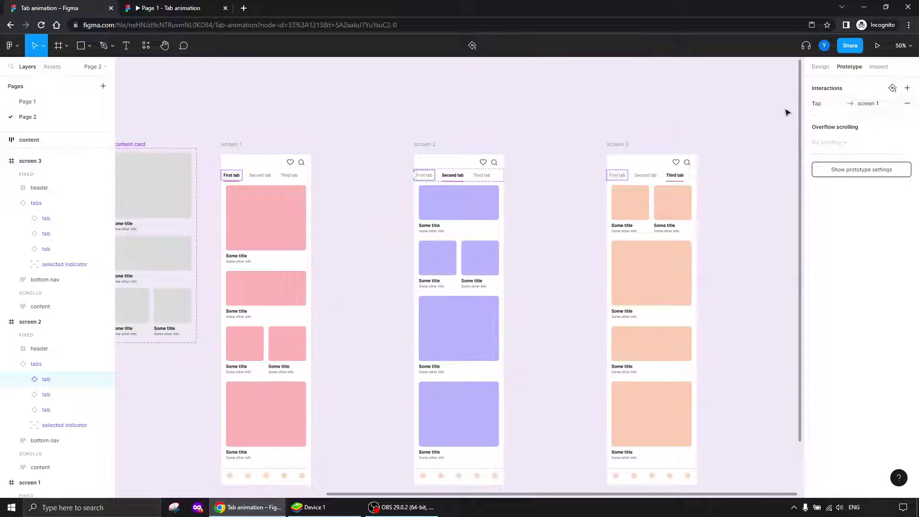
Step: Close the old preview and present the prototype starting from screen 1
left_click(232, 144)
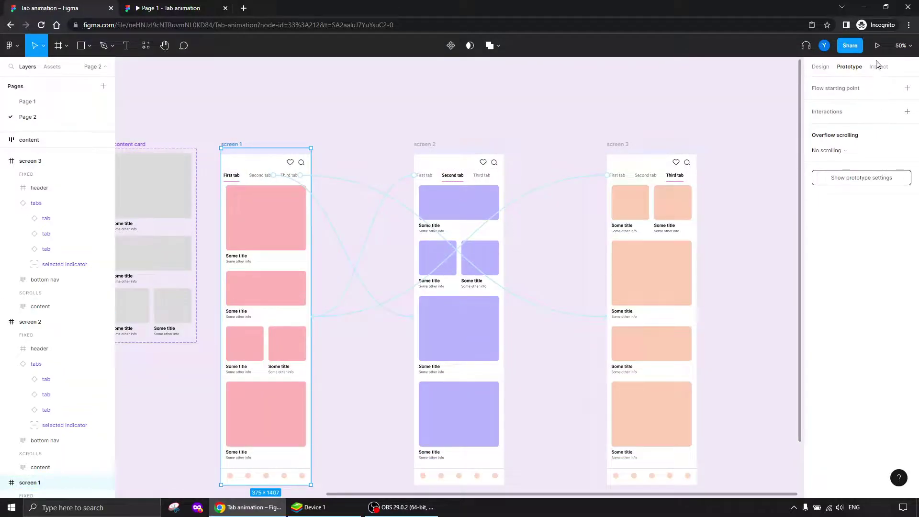
left_click(226, 8)
left_click(877, 46)
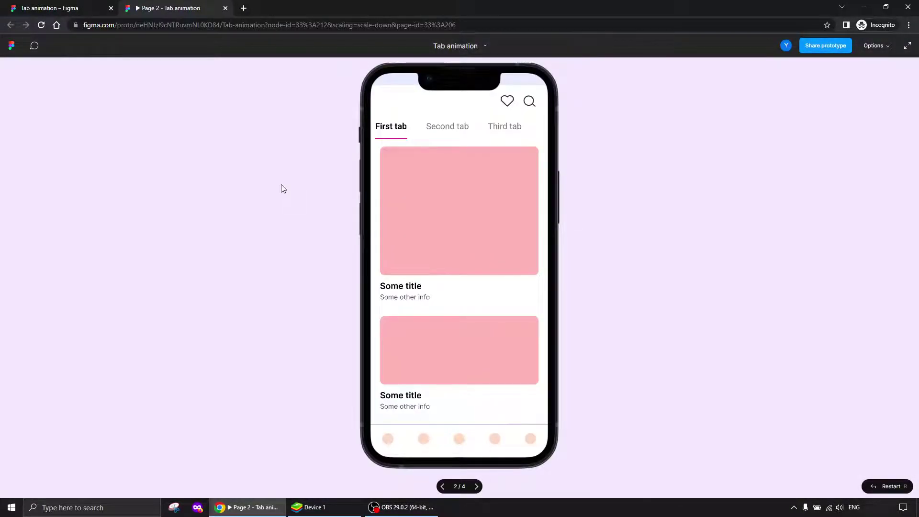
Step: Test the prototype by switching back and forth between the first, second and third tabs
left_click(447, 126)
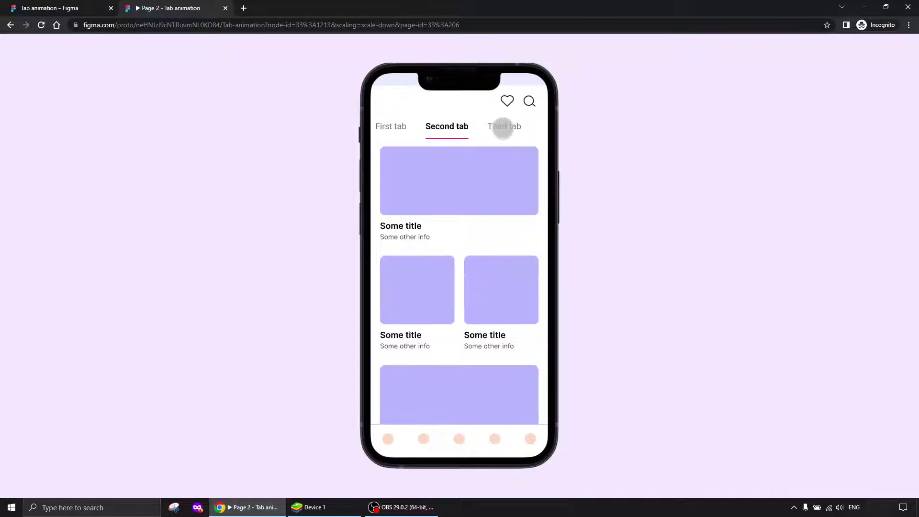
left_click(502, 126)
left_click(437, 127)
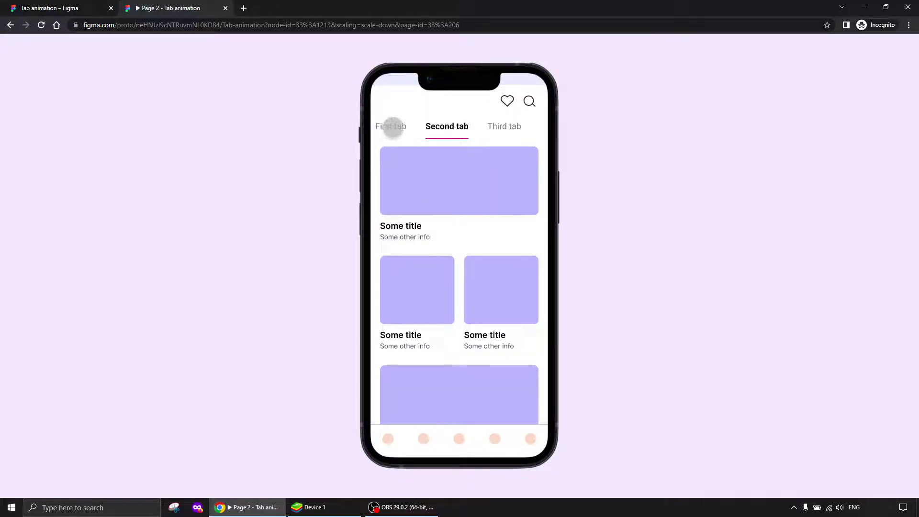
left_click(387, 126)
left_click(447, 126)
left_click(511, 129)
left_click(438, 125)
left_click(390, 127)
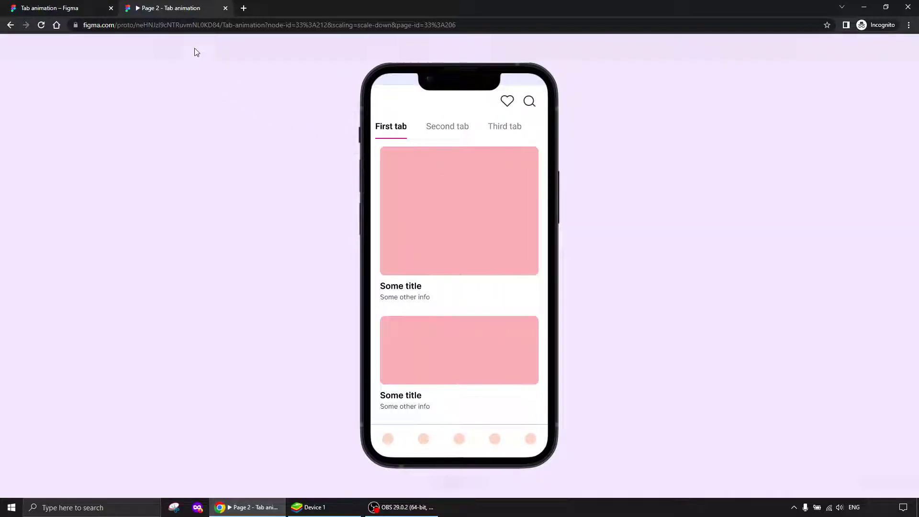
Step: Return to the design file and spread the screens out by moving screens 3 and 2 farther from screen 1
left_click(84, 10)
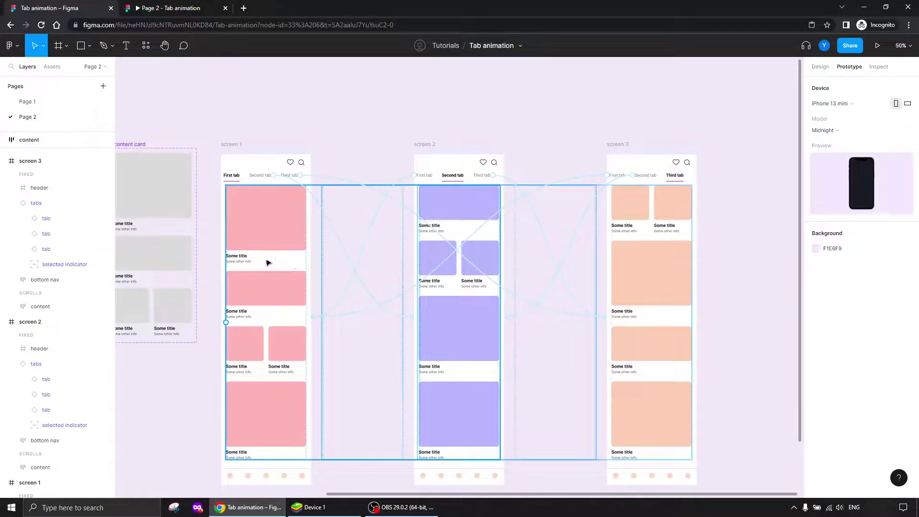
left_click(273, 228)
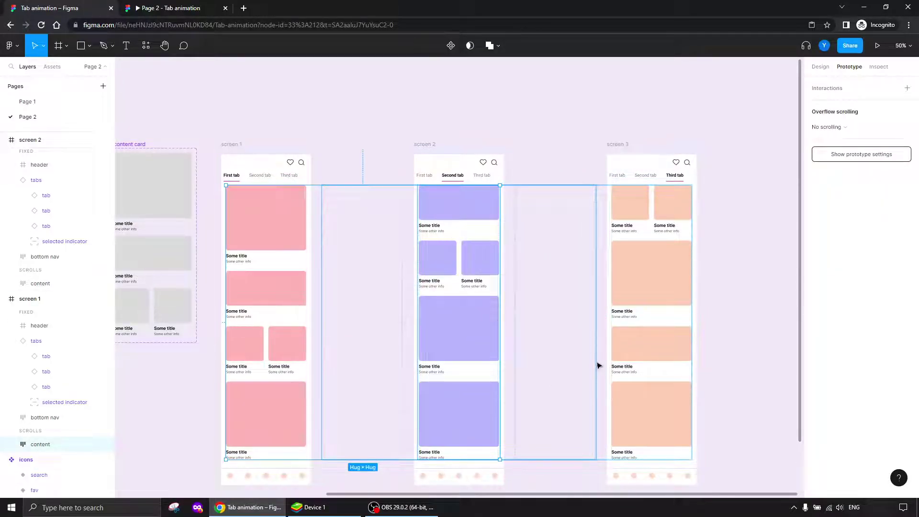
left_click_drag(615, 144, 765, 144)
left_click_drag(432, 149, 537, 146)
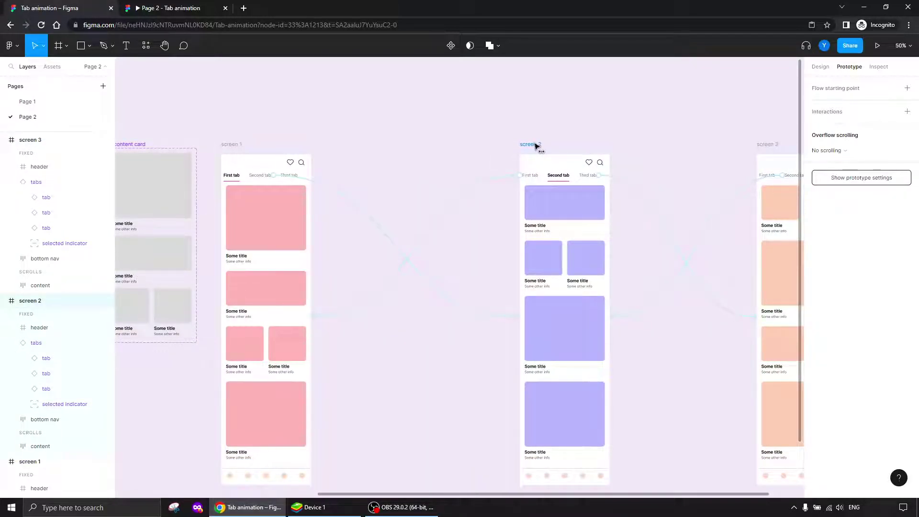
Step: Link screen 1's content frame to screen 2 and set the interaction trigger to On drag
left_click(272, 287)
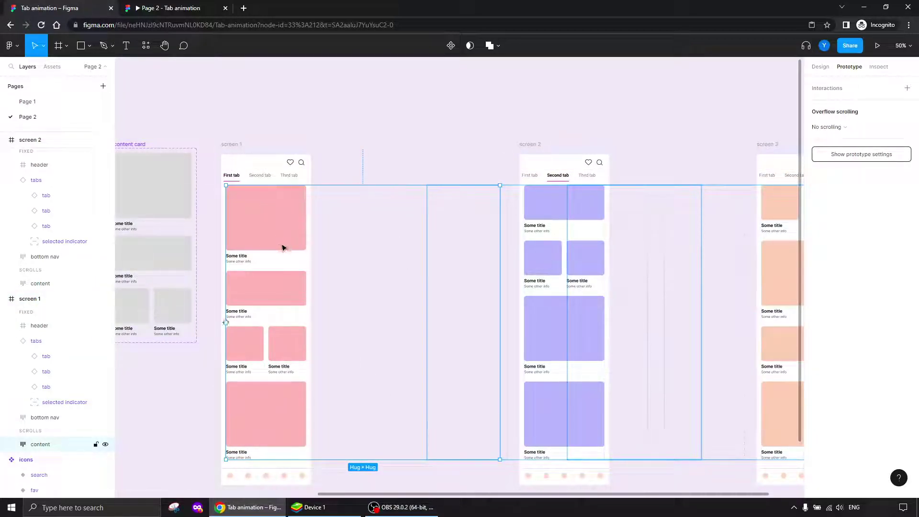
mouse_move(500, 322)
left_mouse_down()
mouse_move(507, 308)
mouse_move(501, 314)
mouse_move(518, 310)
mouse_move(528, 314)
mouse_move(512, 317)
mouse_move(527, 320)
left_mouse_up()
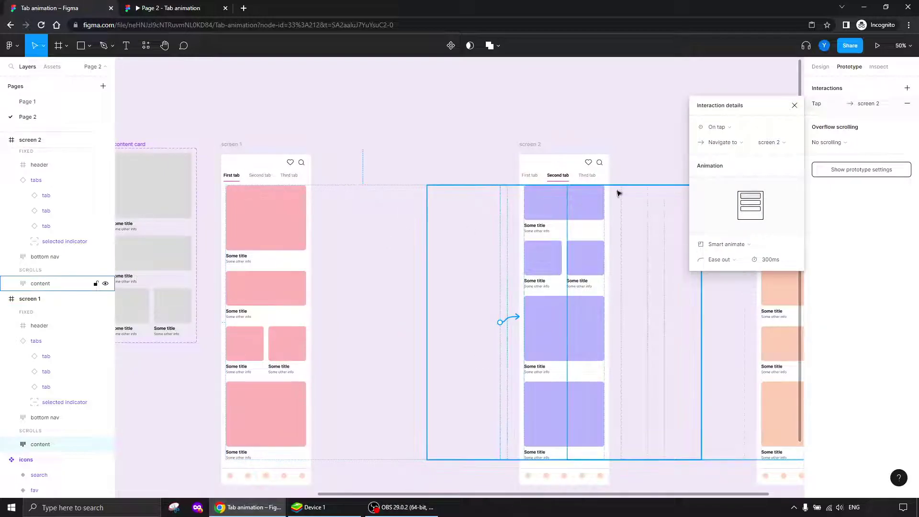
left_click(722, 128)
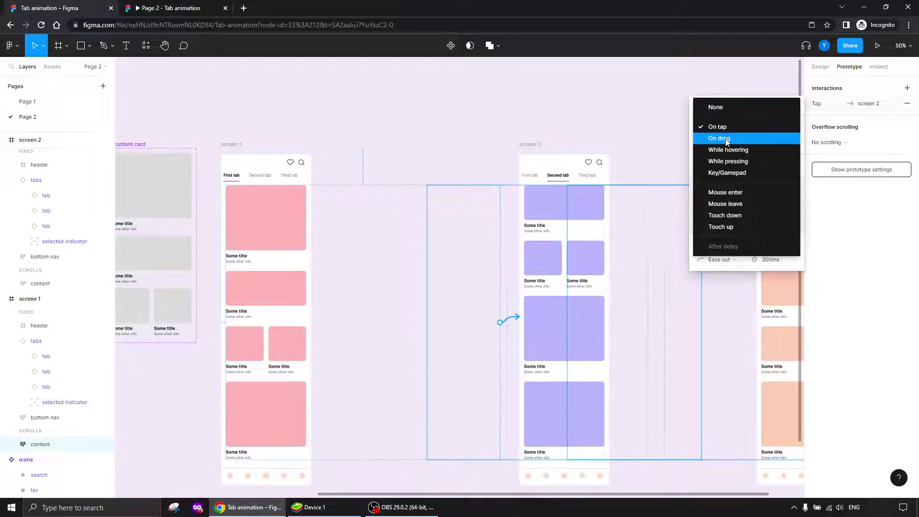
left_click(725, 138)
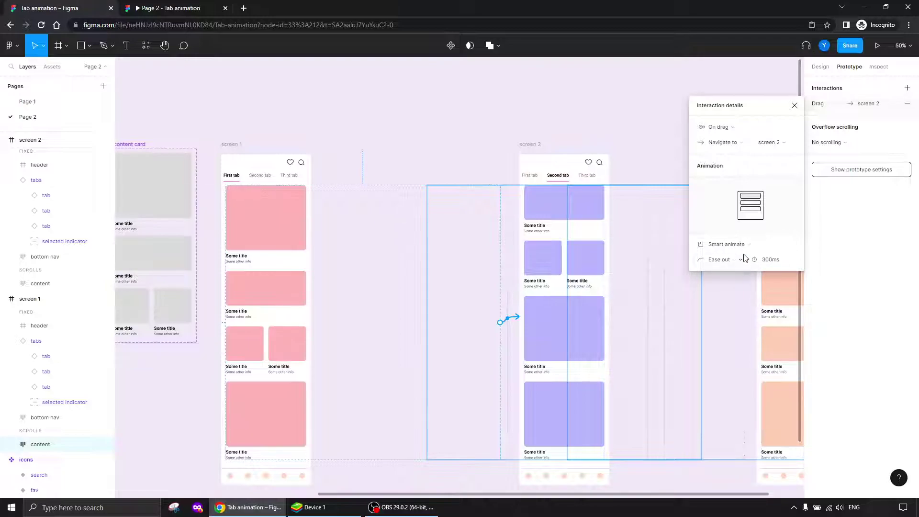
left_click(794, 106)
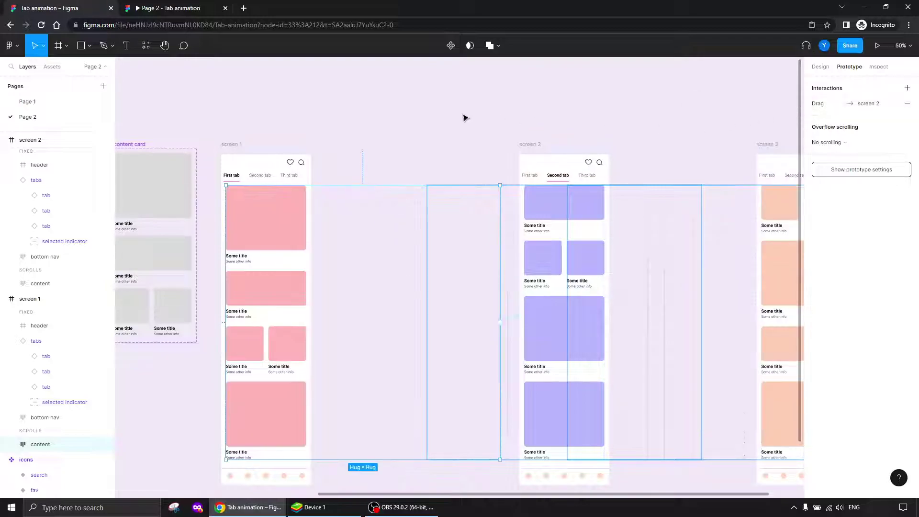
Step: Link screen 2's content frame back to screen 1 with an On drag trigger
left_click(470, 130)
left_click(544, 198)
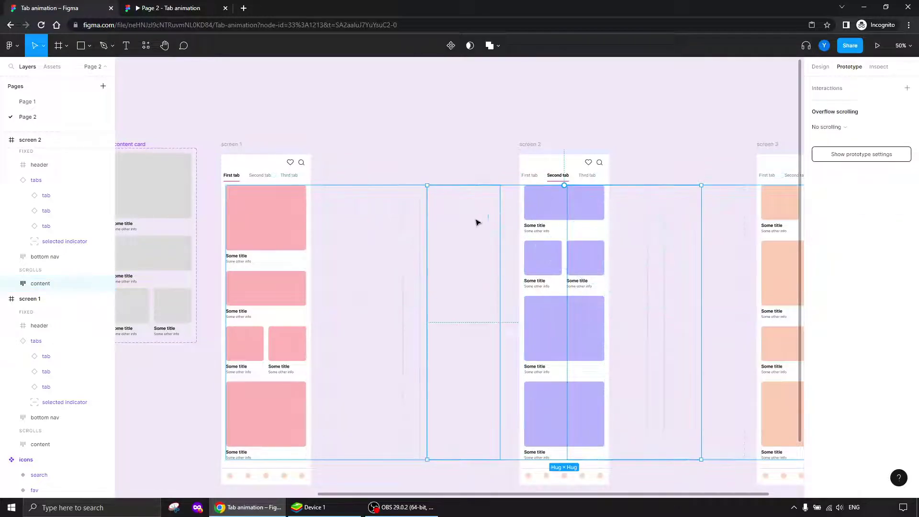
left_click_drag(427, 322, 304, 314)
left_click(724, 129)
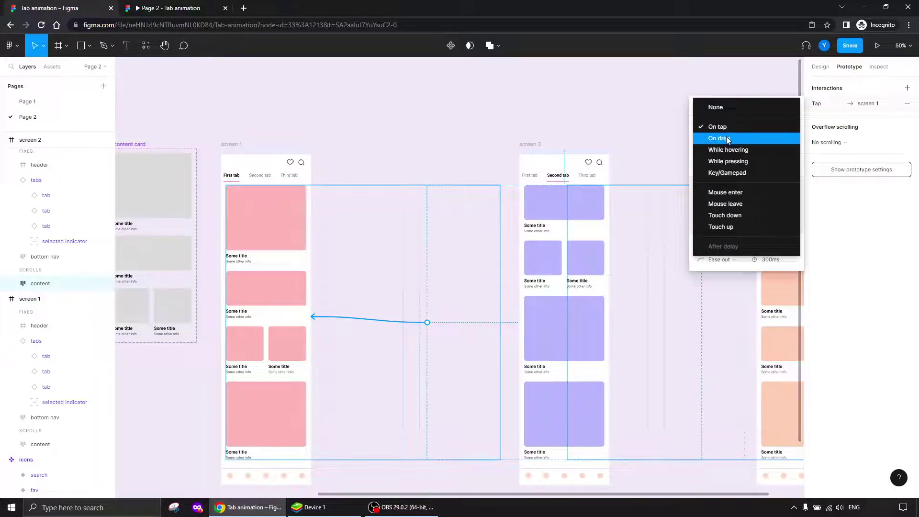
left_click(723, 138)
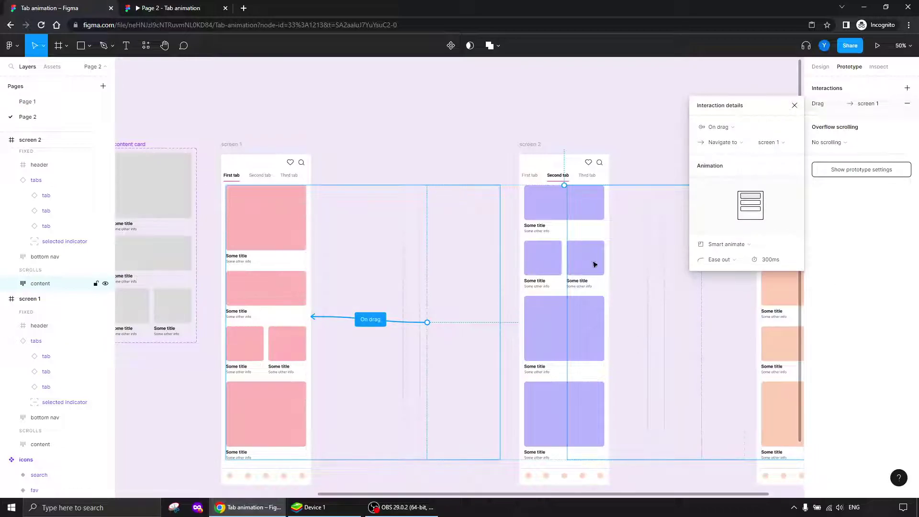
Step: Add a second interaction from screen 2's content frame to screen 3, triggered On drag
left_click(550, 258)
left_click_drag(488, 159, 388, 121)
left_click_drag(602, 283, 678, 267)
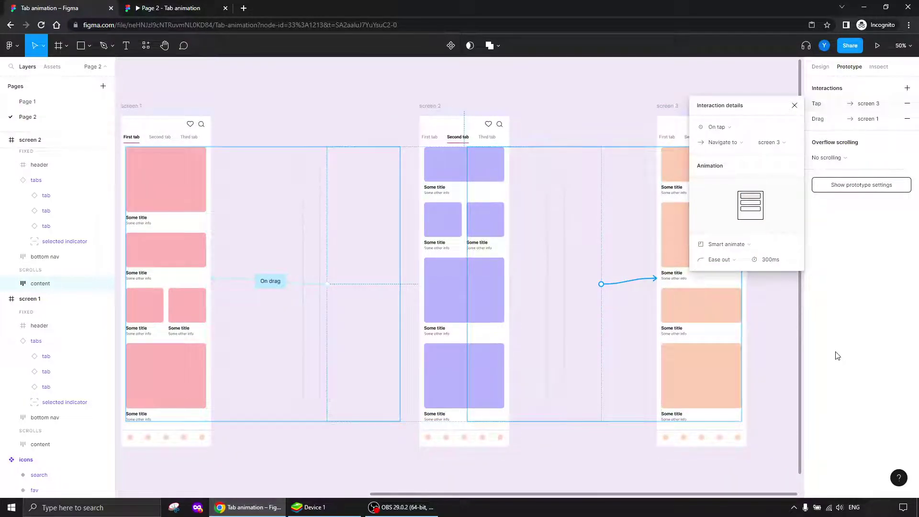
left_click(723, 127)
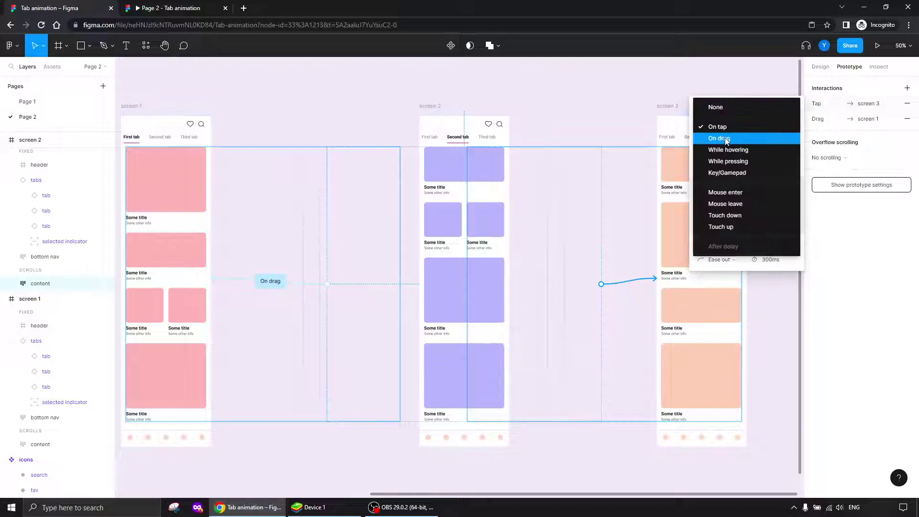
left_click(725, 138)
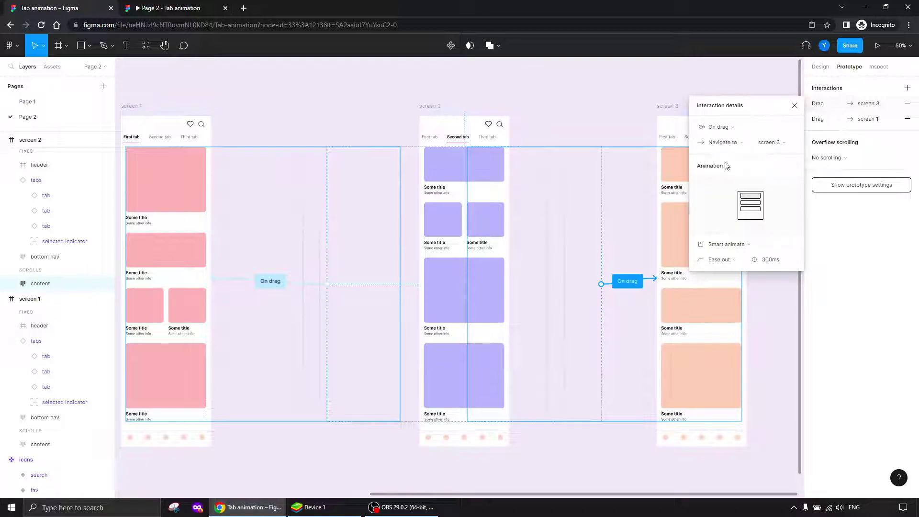
Step: Move screen 3 farther from screen 2 and link its content frame back to screen 2 with an On drag trigger
left_click(677, 345)
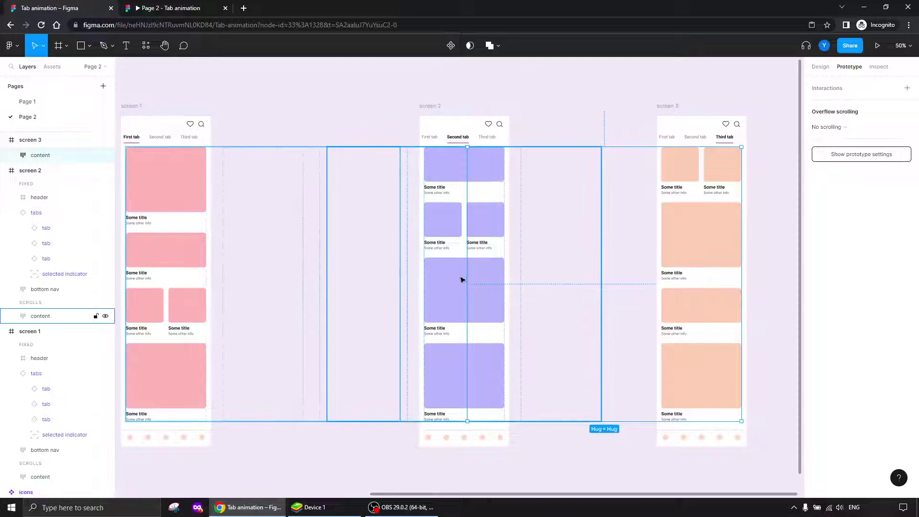
left_click_drag(671, 110, 768, 111)
left_click_drag(610, 293, 287, 254)
left_click(599, 239)
left_click(723, 127)
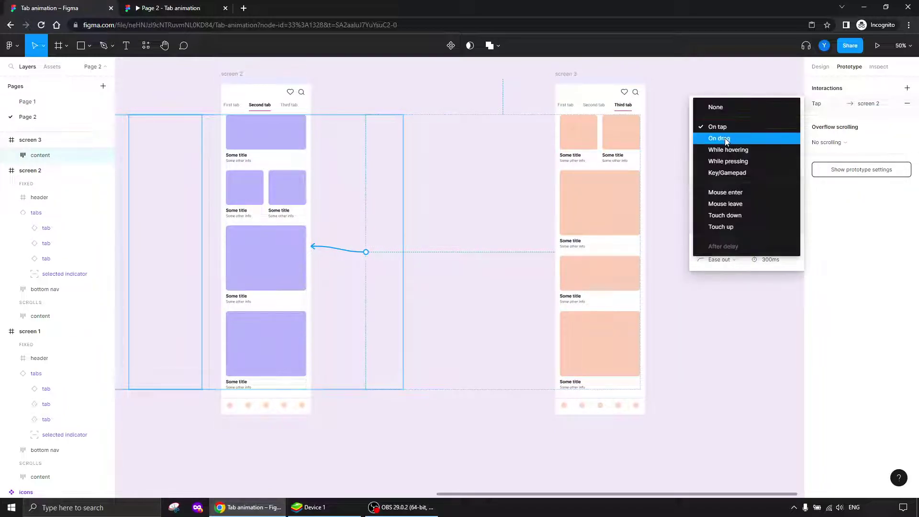
left_click(725, 138)
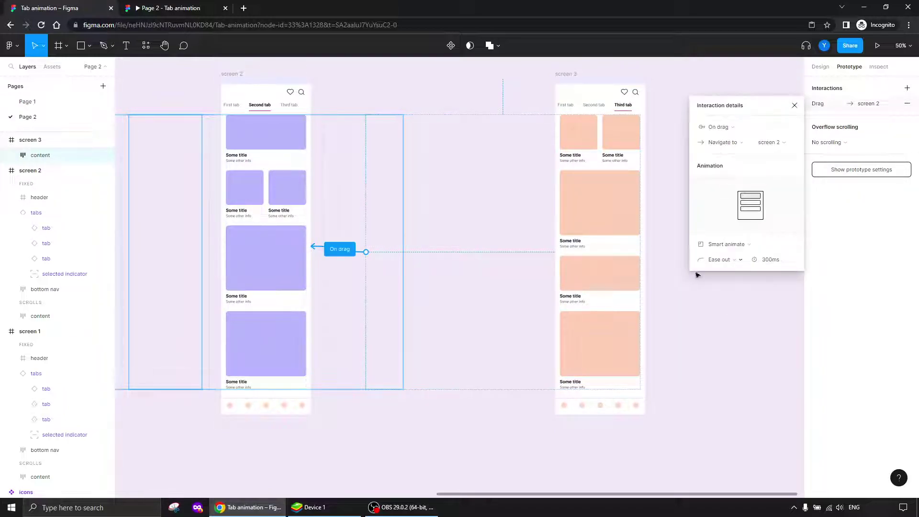
Step: Deselect the content frame and switch back to the prototype preview
left_click(356, 433)
left_click_drag(163, 291, 314, 328)
left_click(170, 11)
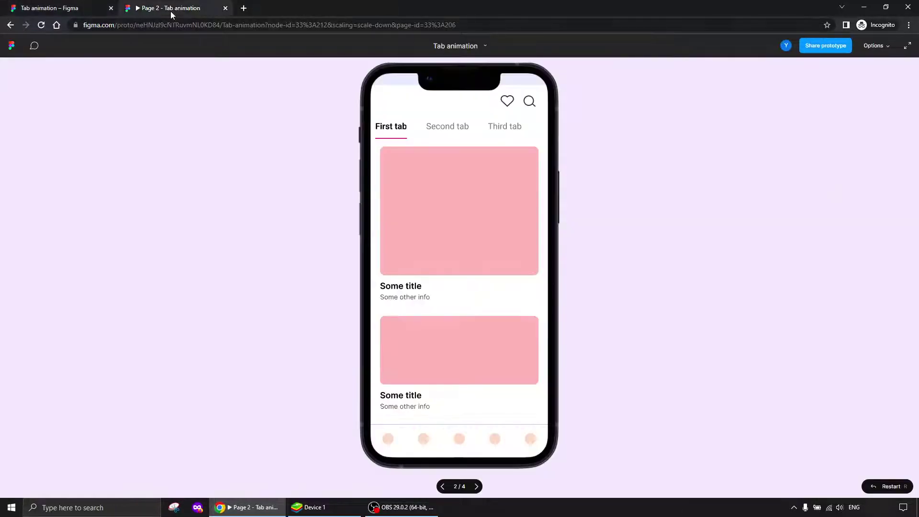
Step: Test the prototype by swiping the content forward and back through all three screens and switching between the tabs
left_click_drag(513, 220, 347, 229)
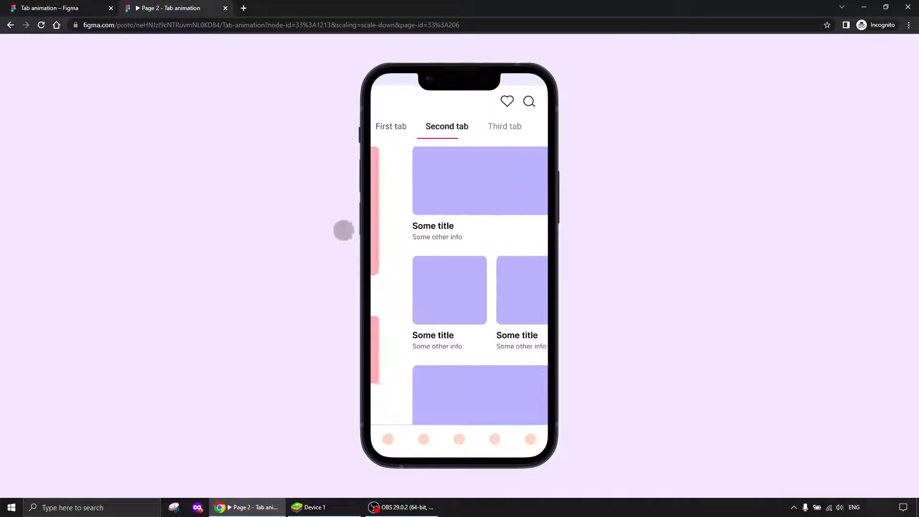
left_click_drag(500, 209, 350, 220)
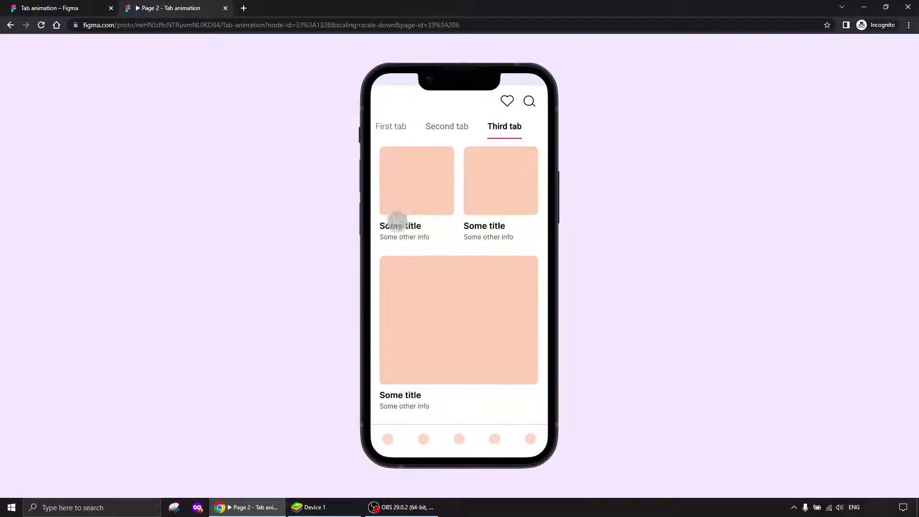
left_click_drag(416, 193, 583, 193)
left_click_drag(401, 197, 589, 199)
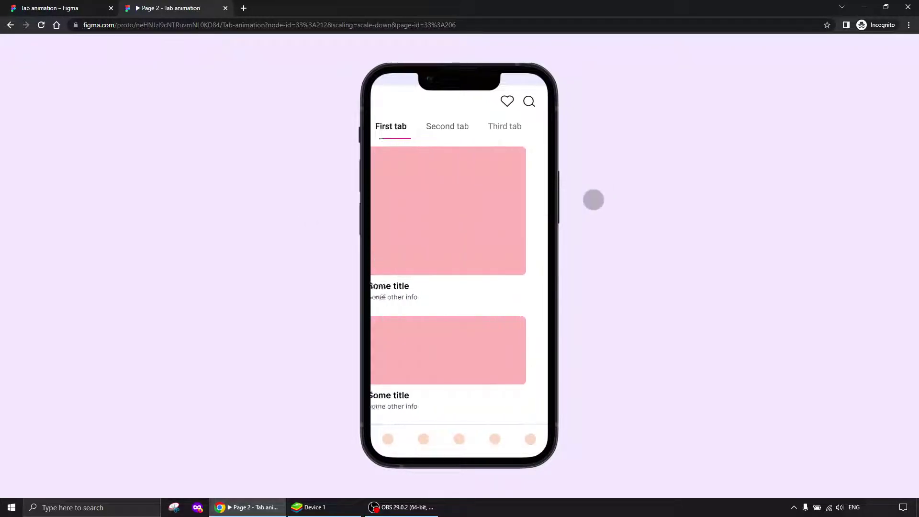
left_click(447, 126)
left_click(498, 126)
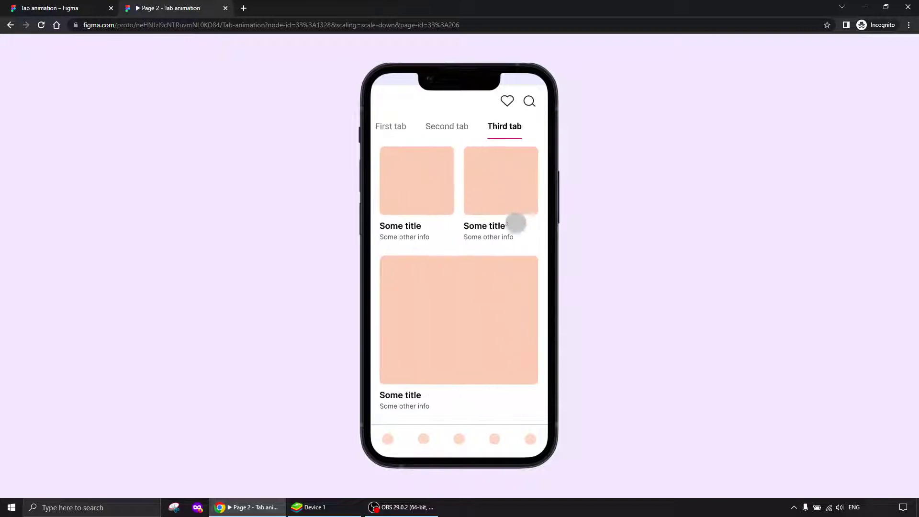
left_click_drag(437, 226, 560, 222)
left_click_drag(422, 225, 575, 232)
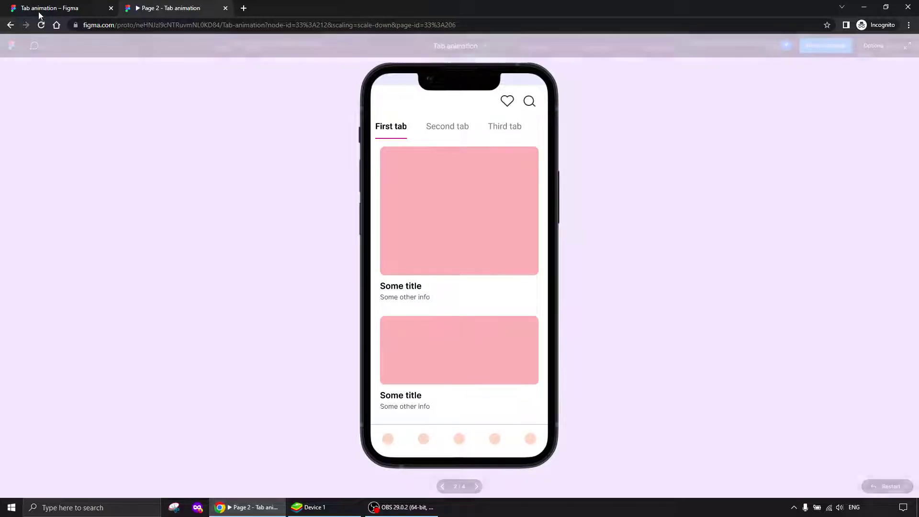
Step: Return to the design file and move screens 2 and 3 back close to screen 1 in one row
left_click(54, 8)
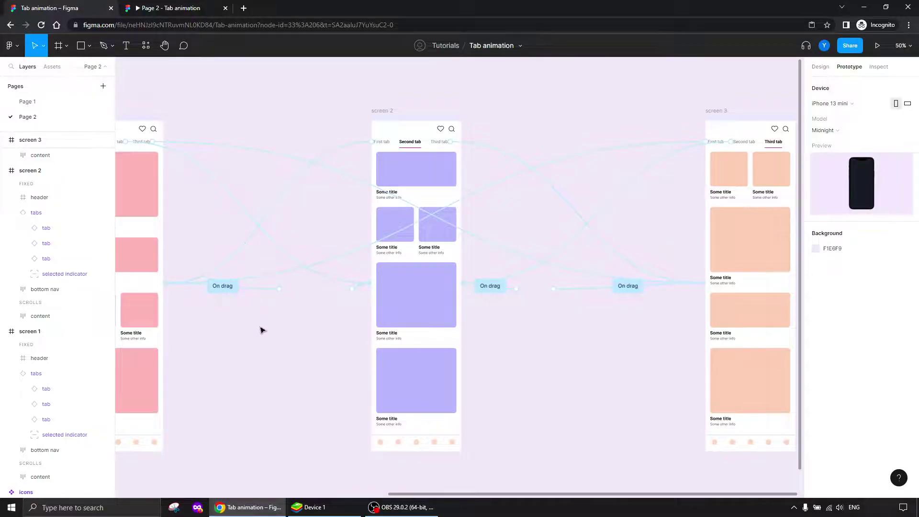
left_click_drag(261, 327, 284, 303)
left_click(406, 87)
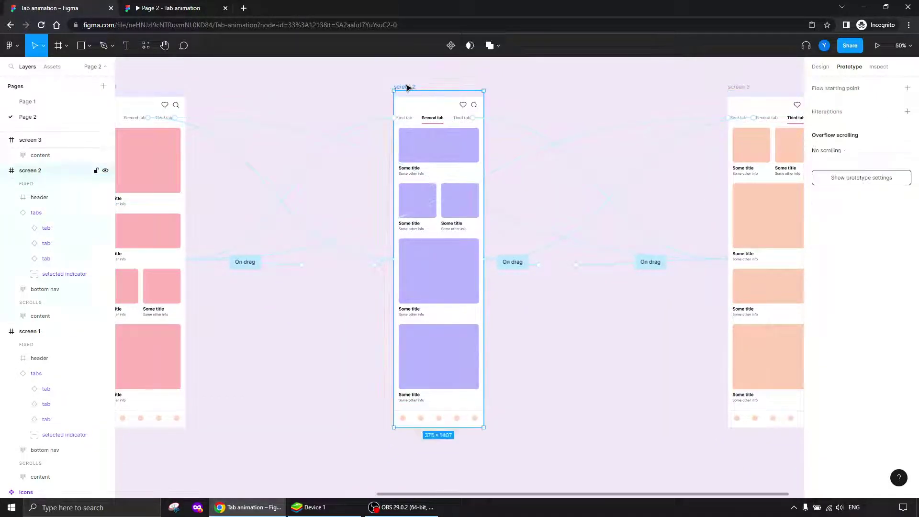
left_click(743, 89, "shift")
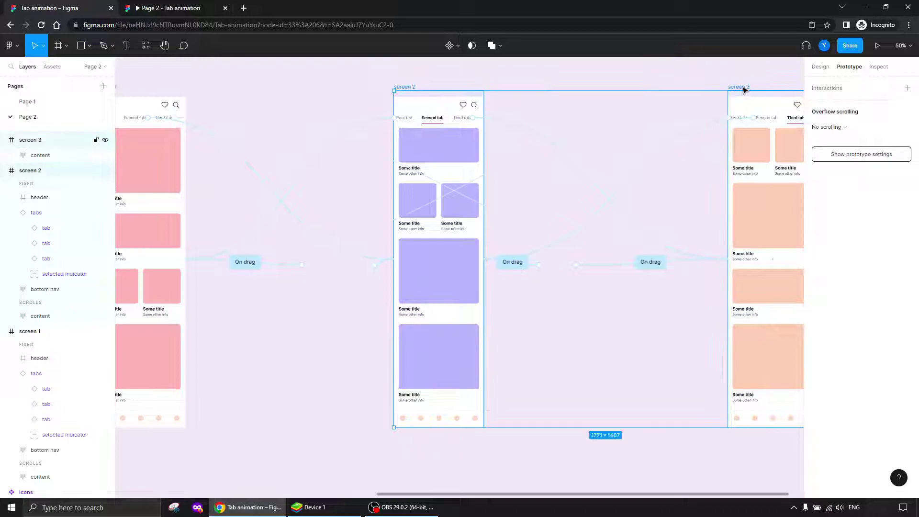
left_click_drag(405, 87, 247, 98)
left_click(459, 71)
left_click_drag(571, 98, 385, 97)
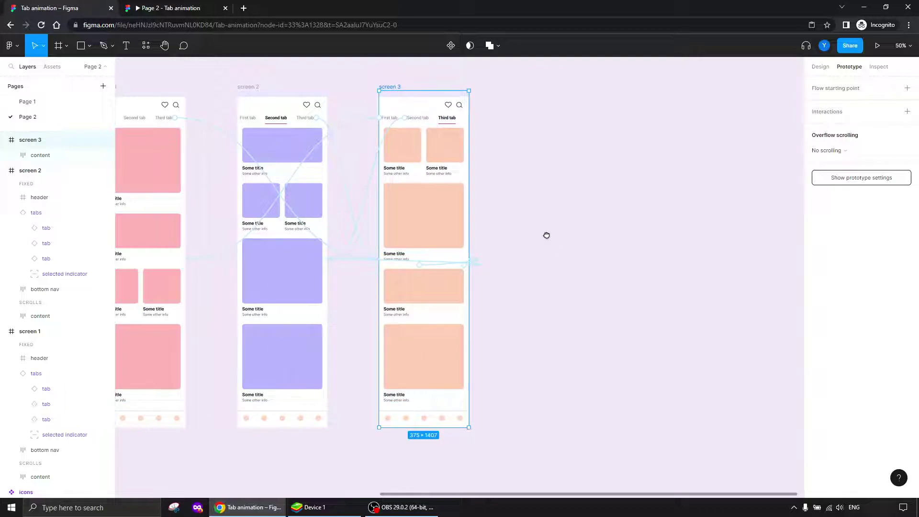
Step: Duplicate screens 1, 2 and 3 together and place the copies below the original components and screens
key("ctrl+minus")
left_click_drag(319, 358, 480, 269)
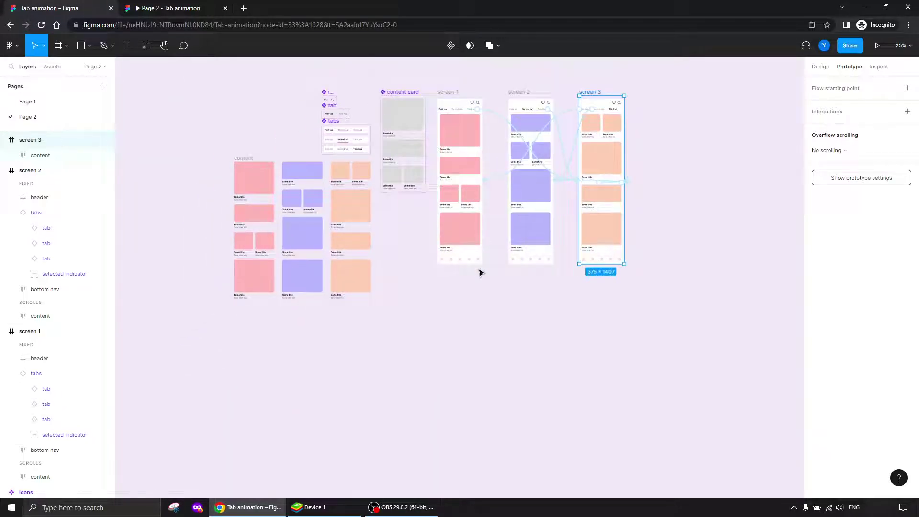
left_click_drag(403, 277, 401, 340)
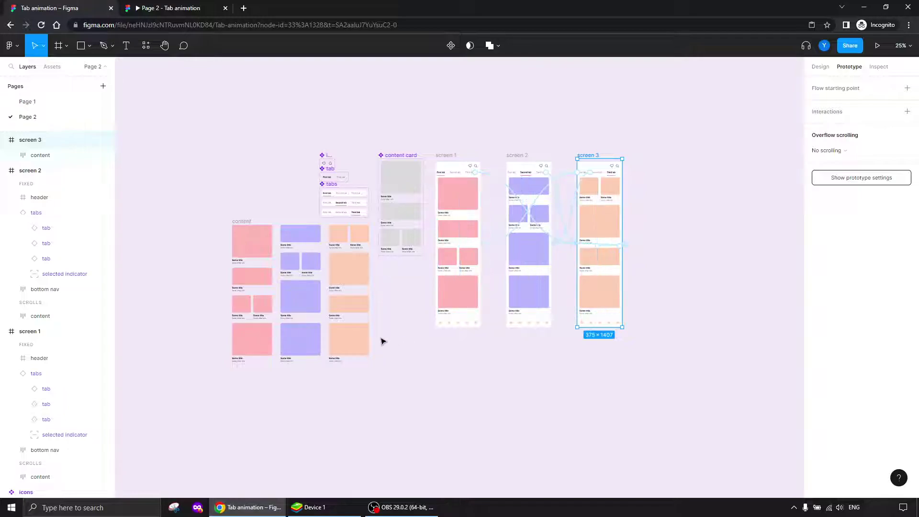
scroll(408, 329, "up", 5)
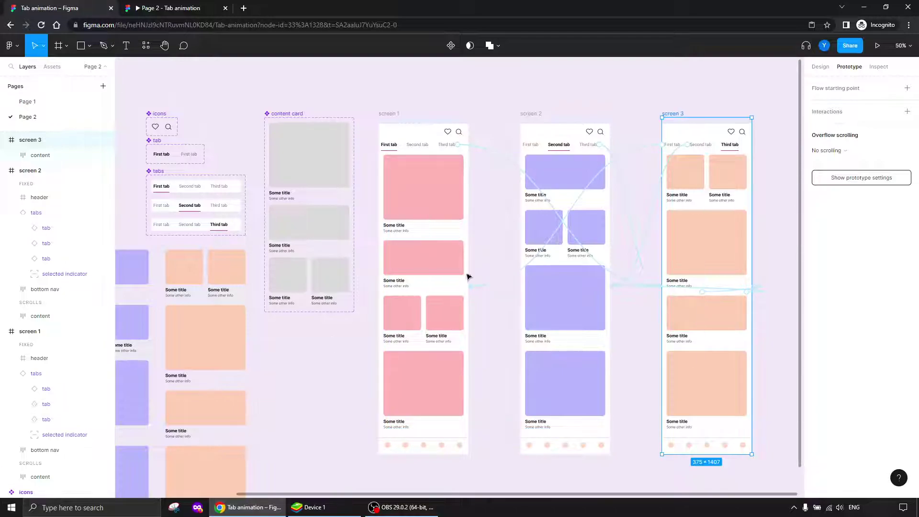
left_click(391, 114)
left_click(532, 113, "shift")
left_click(672, 114, "shift")
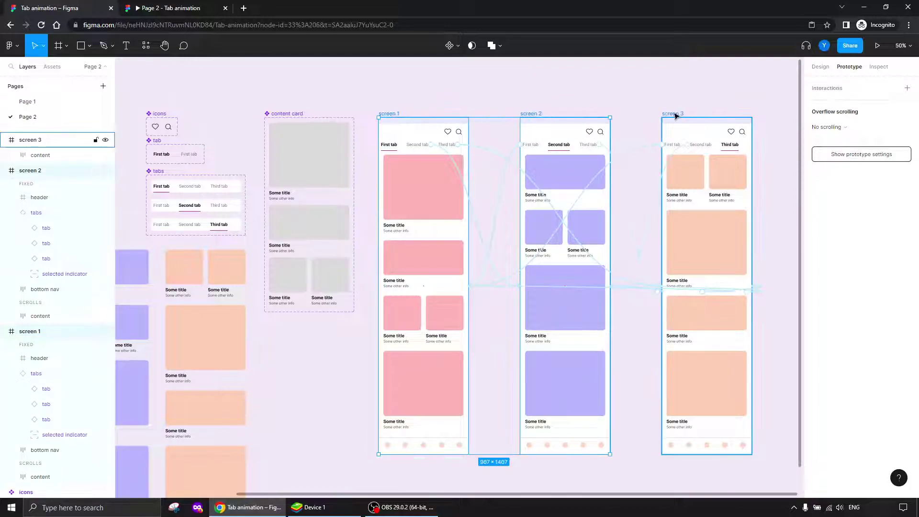
left_click_drag(530, 115, 511, 108)
left_click_drag(299, 186, 357, 221)
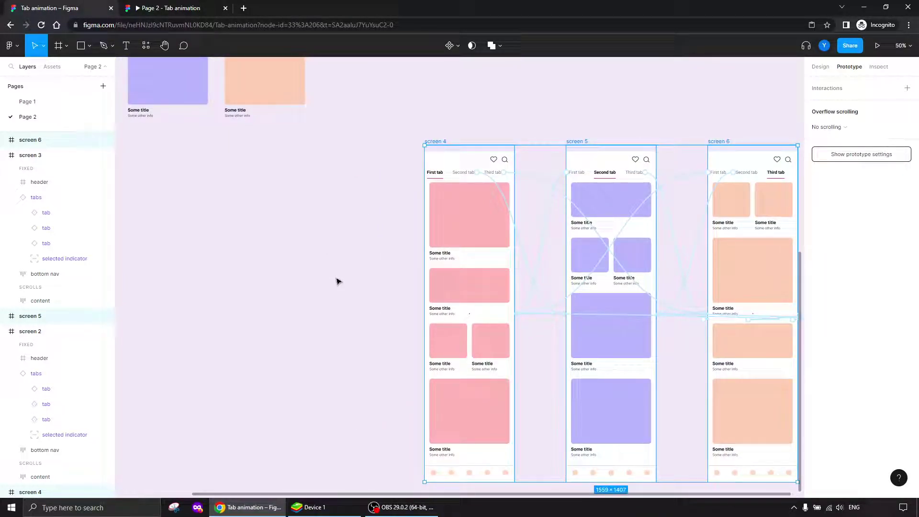
Step: Show the design properties and duplicate the three-column content frame directly below the original
left_click(818, 67)
left_click_drag(311, 215, 328, 220)
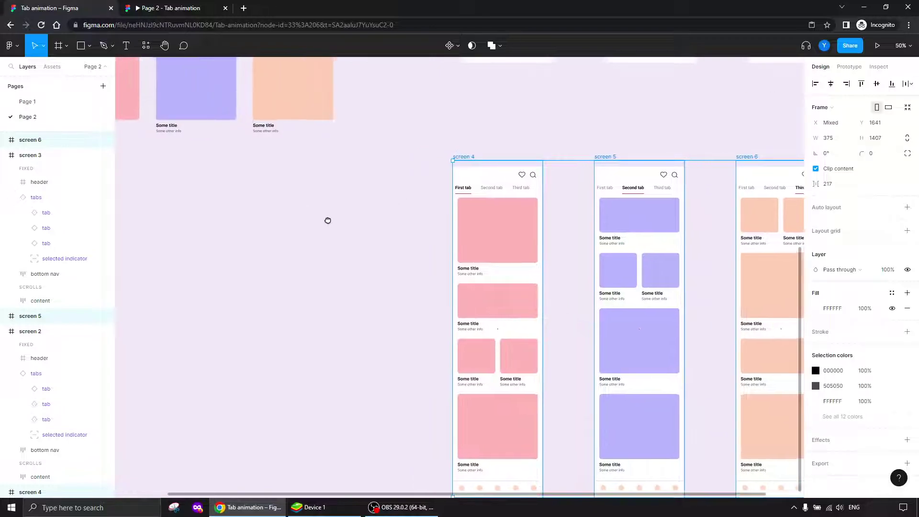
left_click_drag(237, 184, 430, 296)
left_click_drag(155, 205, 271, 350)
left_click_drag(377, 112, 379, 419)
left_click_drag(317, 353, 272, 114)
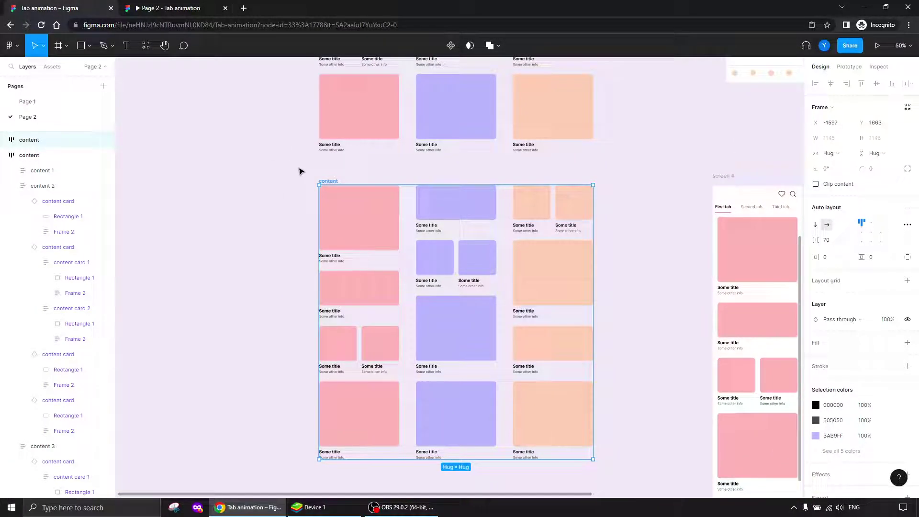
Step: Ungroup the duplicated content frame and check that each color column can be selected separately
right_click(333, 183)
mouse_move(354, 419)
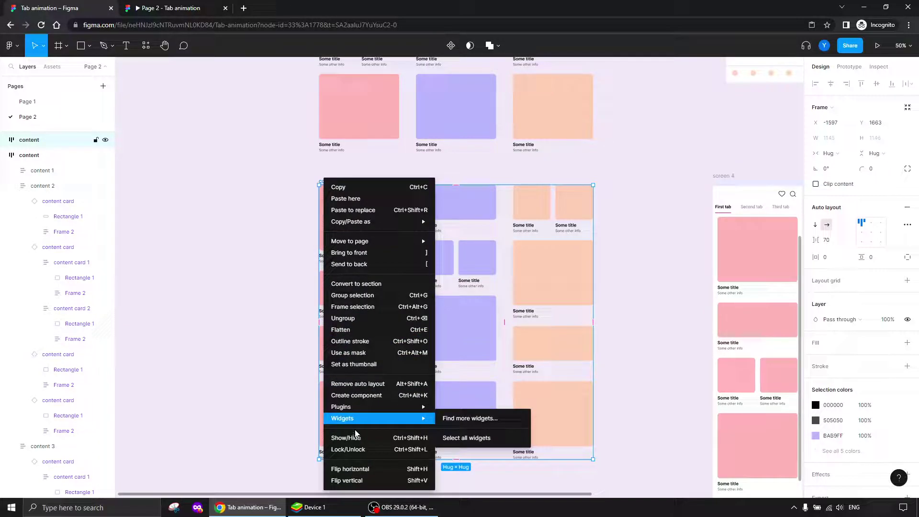
left_click(349, 320)
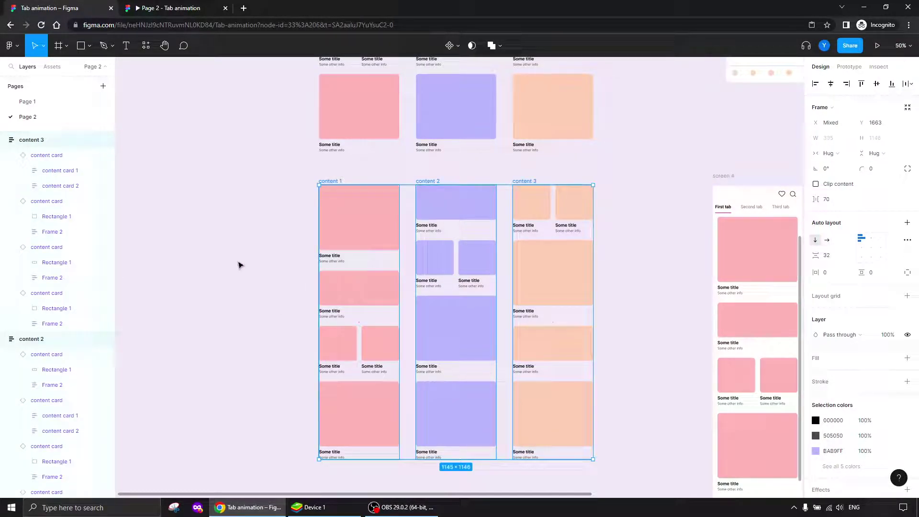
left_click(326, 182)
left_click(434, 182)
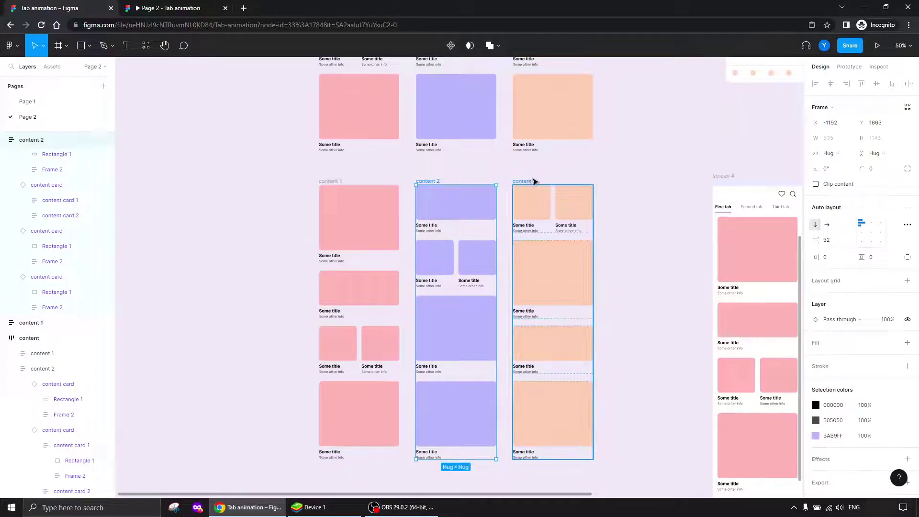
left_click(534, 182)
Step: Delete the content frames from screens 4, 5 and 6
left_click_drag(639, 169, 399, 110)
left_click(499, 198)
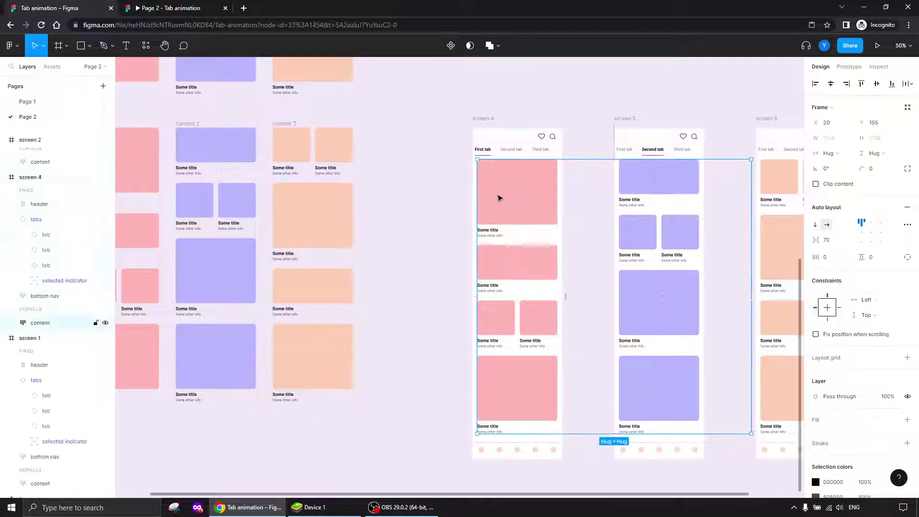
key("Delete")
left_click(646, 220)
key("Delete")
left_click_drag(662, 202, 542, 195)
left_click(676, 198)
key("Delete")
Step: Paste a copy of the pink content 1 frame into screen 4 and set its Y position to 165
left_click_drag(375, 220, 558, 231)
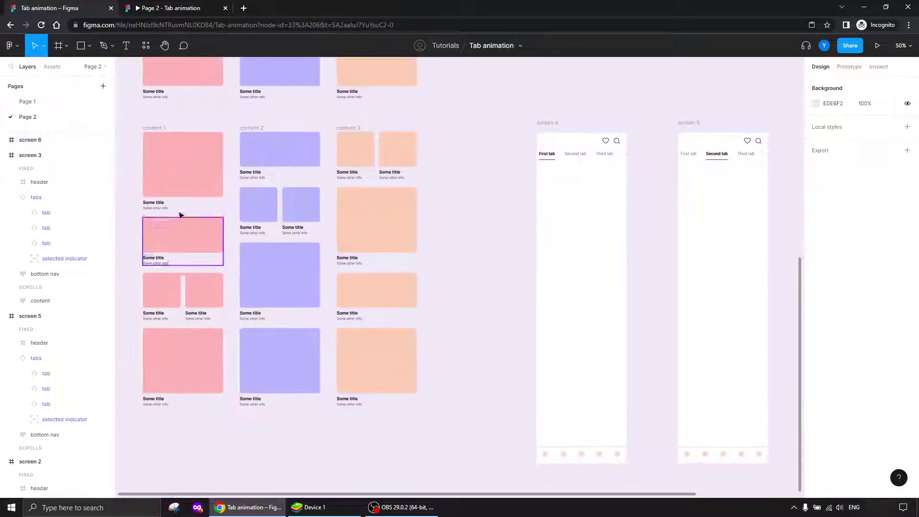
left_click(153, 128)
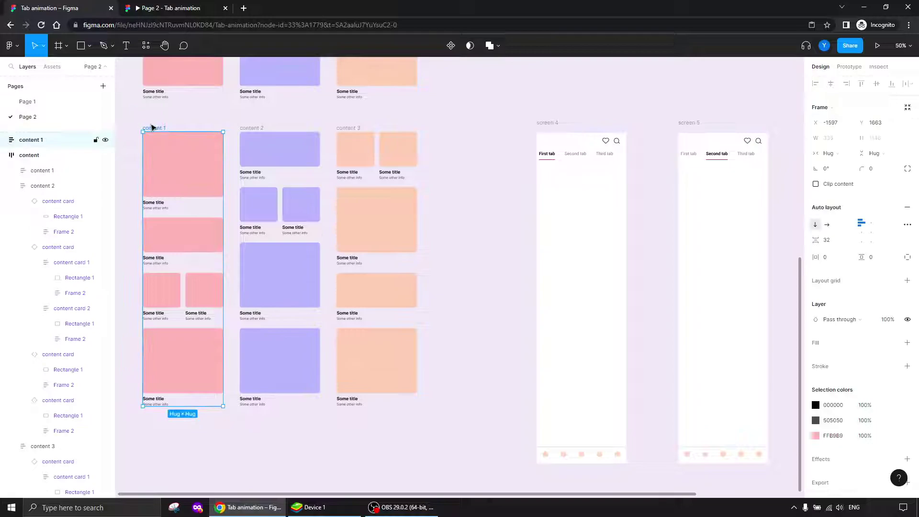
left_click(551, 124)
key("ctrl+v")
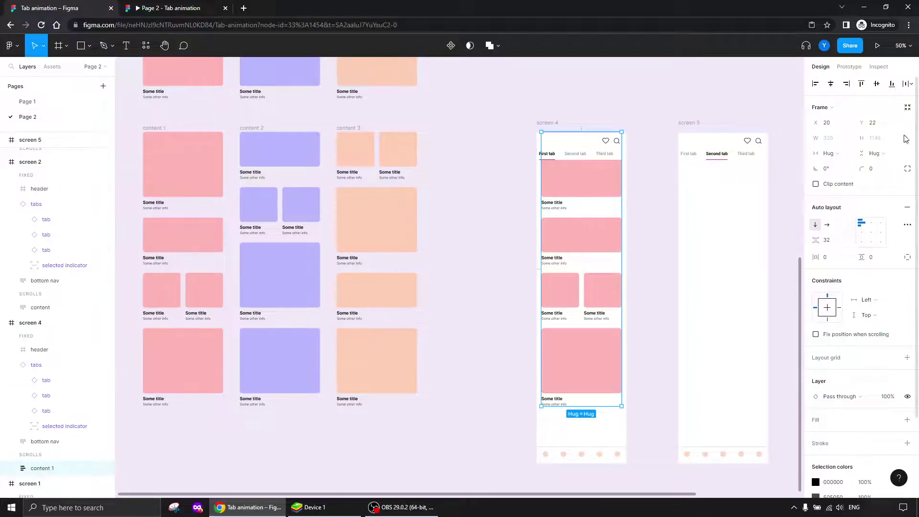
left_click(873, 123)
type("190")
key("Return")
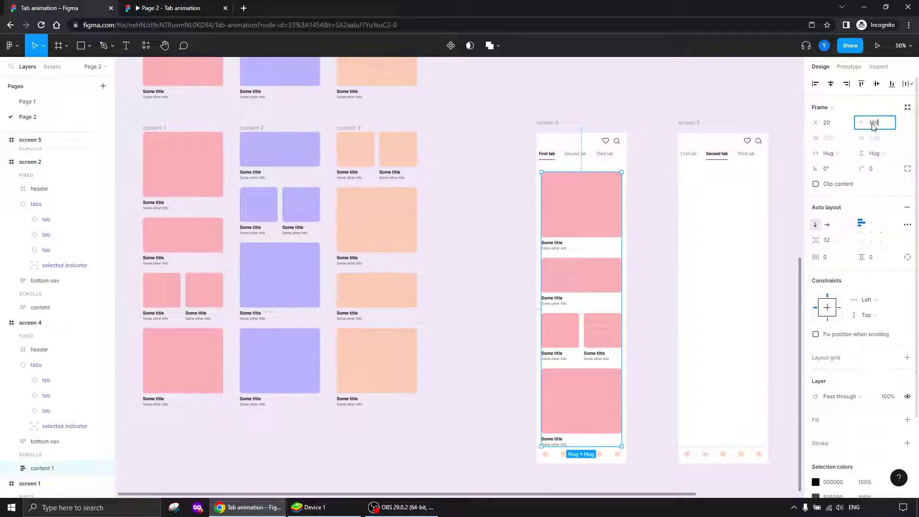
key("Return")
left_click_drag(561, 200, 561, 196)
left_click_drag(475, 219, 541, 216)
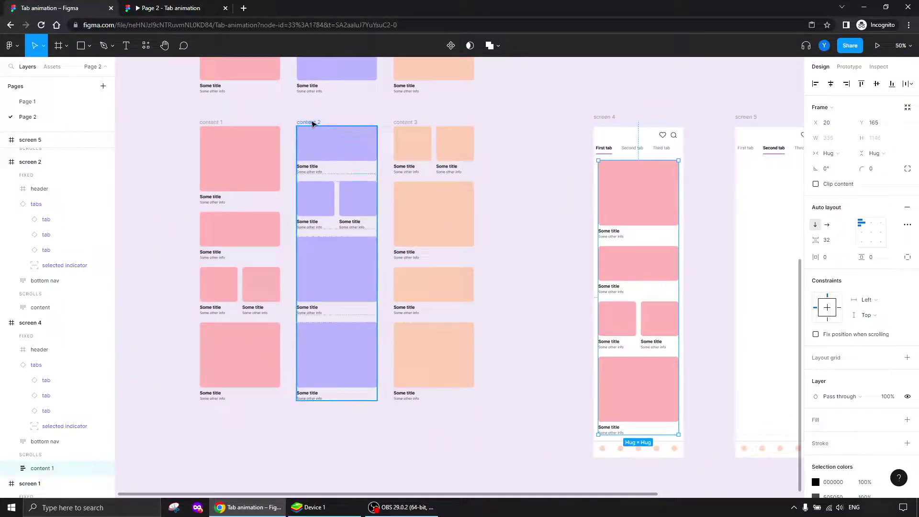
left_click(313, 124)
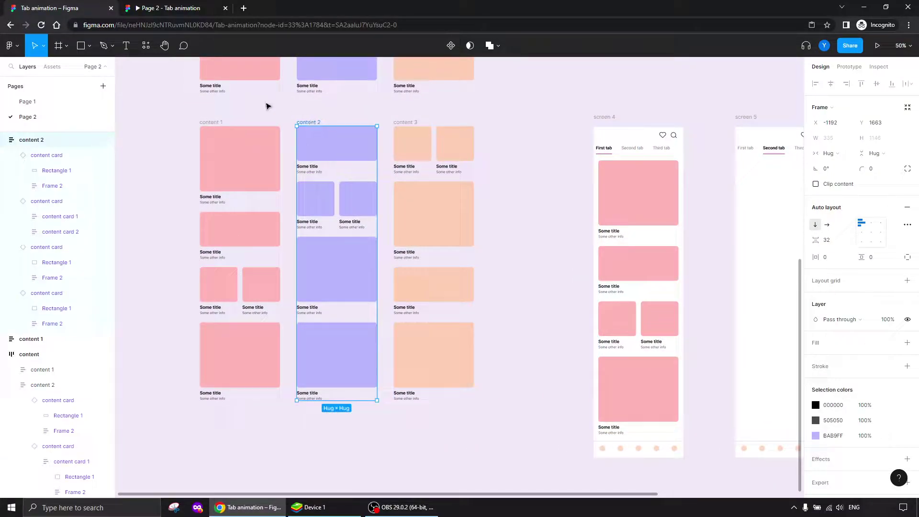
left_click(622, 185)
left_click_drag(557, 232, 300, 246)
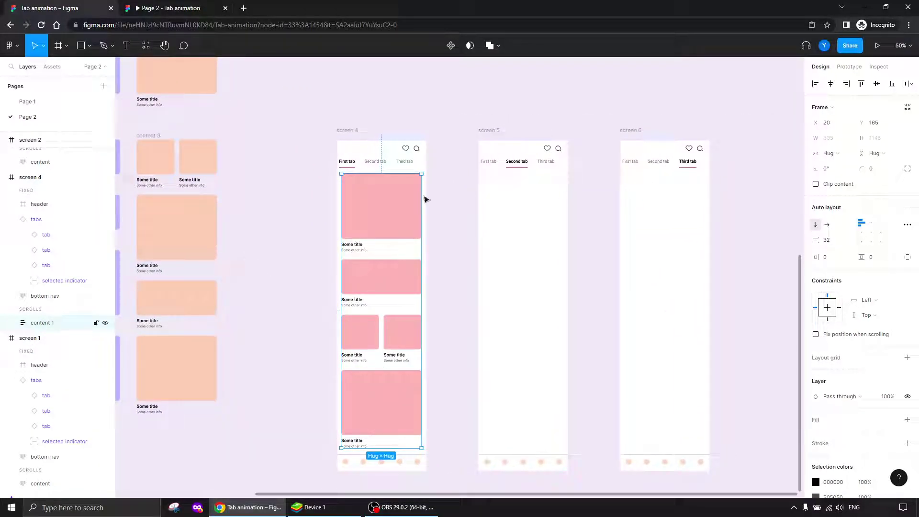
left_click(492, 131, "shift")
left_click(631, 131, "shift")
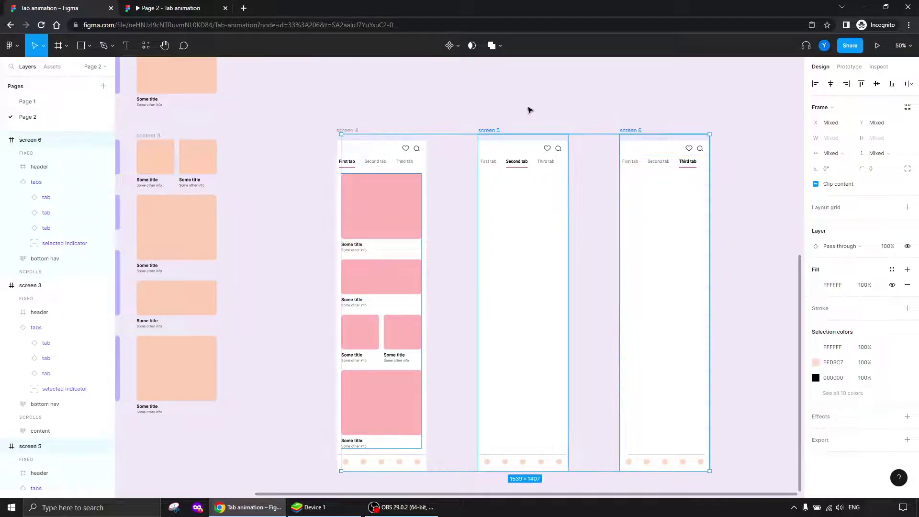
key("ctrl+v")
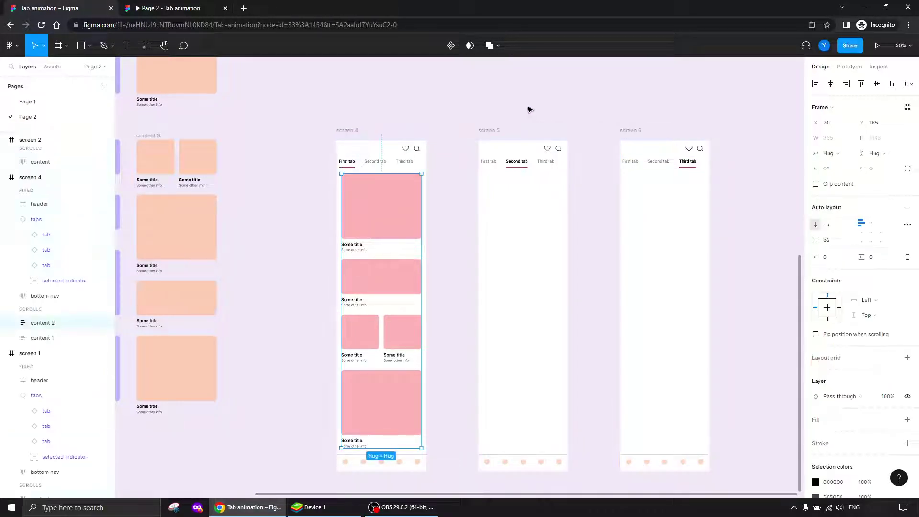
key("ctrl+z")
left_click(481, 113)
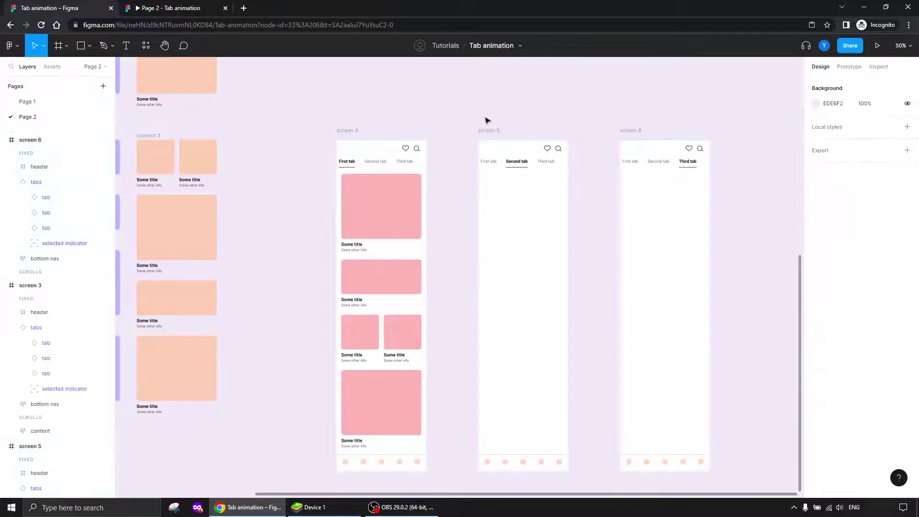
Step: Paste screen 4's content 1 frame into screens 5 and 6 at once and clear the selection
left_click(496, 130)
left_click(630, 132, "shift")
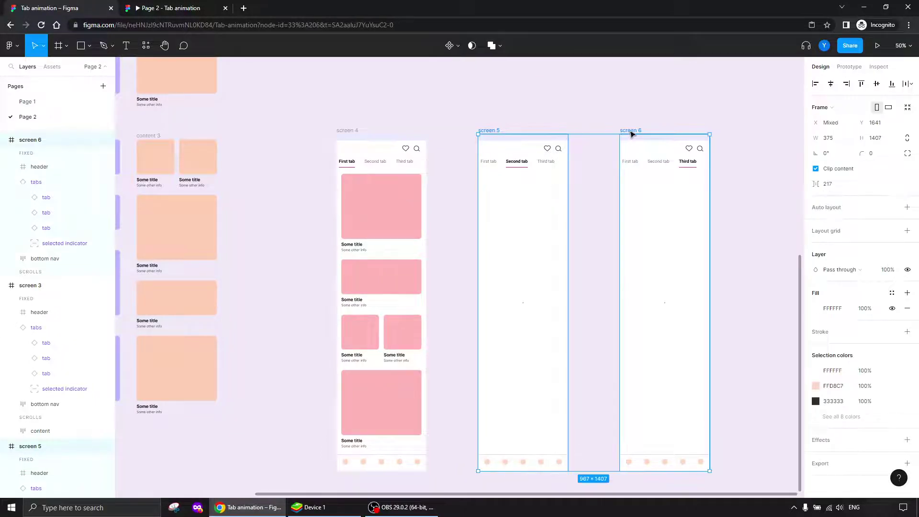
key("ctrl+v")
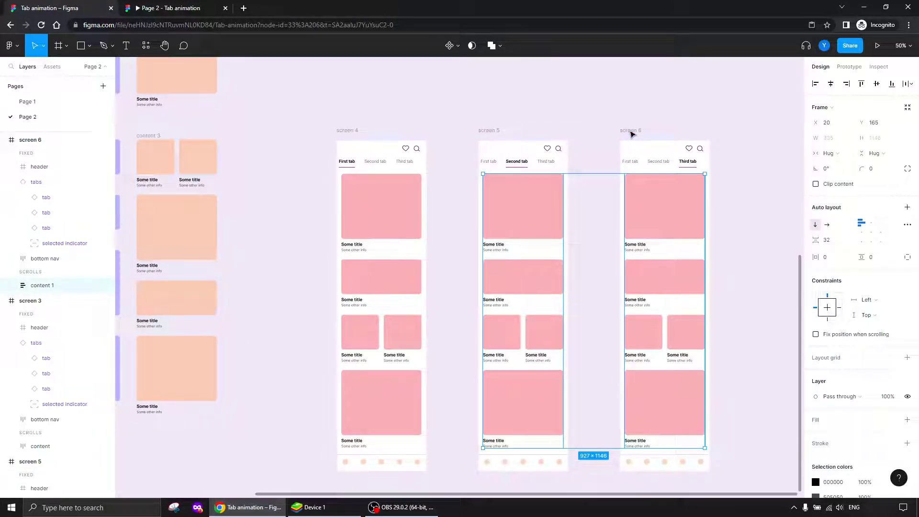
left_click(430, 124)
Step: Replace screen 5's pink content frame with a copy of the purple content 2 frame
left_click_drag(327, 310, 385, 262)
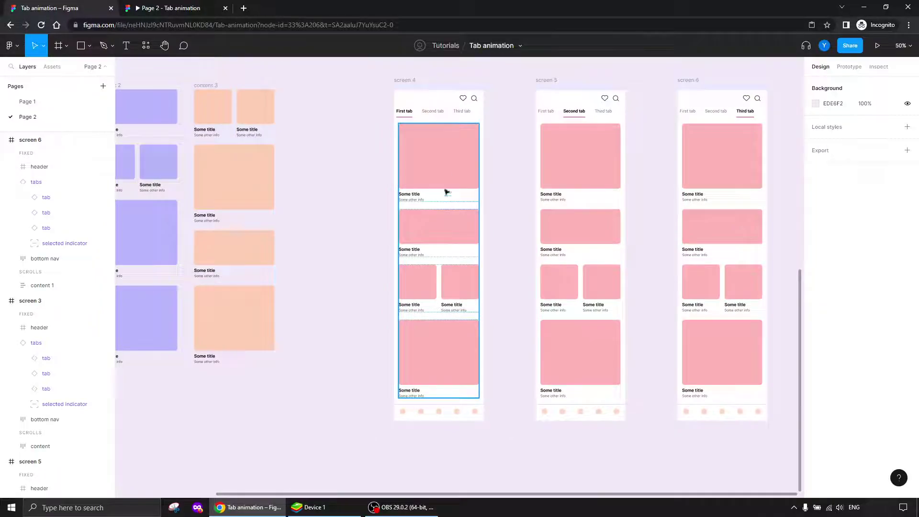
left_click(441, 164)
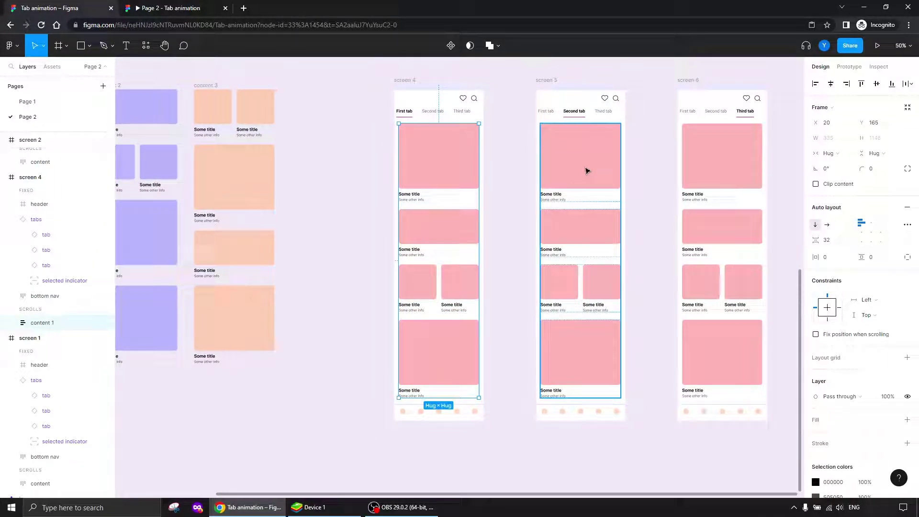
left_click_drag(343, 179, 372, 202)
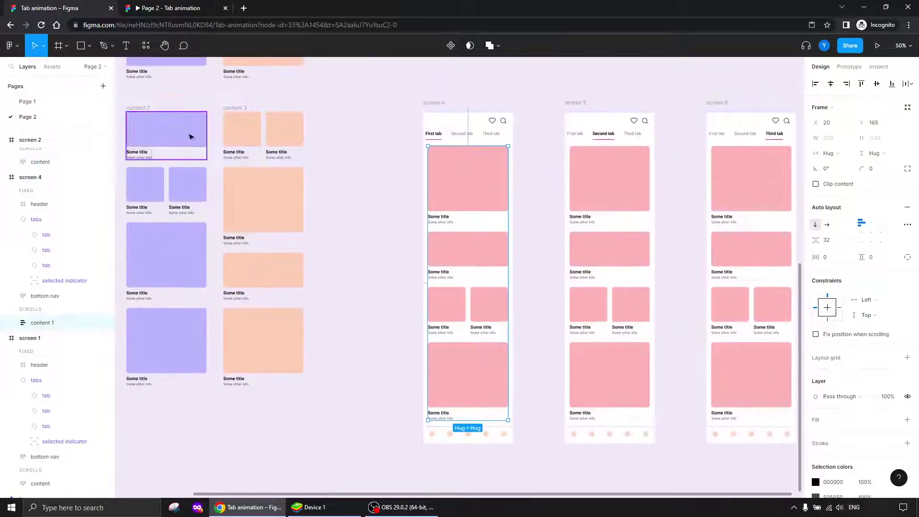
left_click(140, 109)
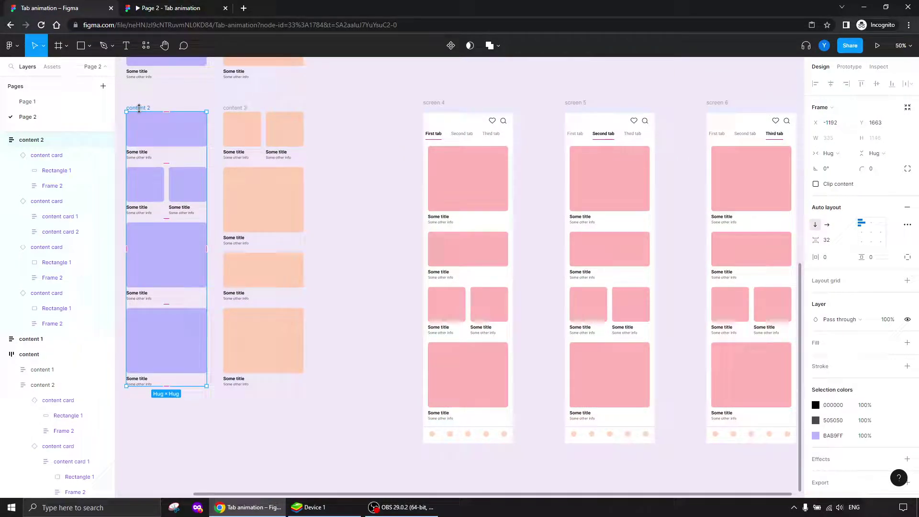
left_click(630, 176)
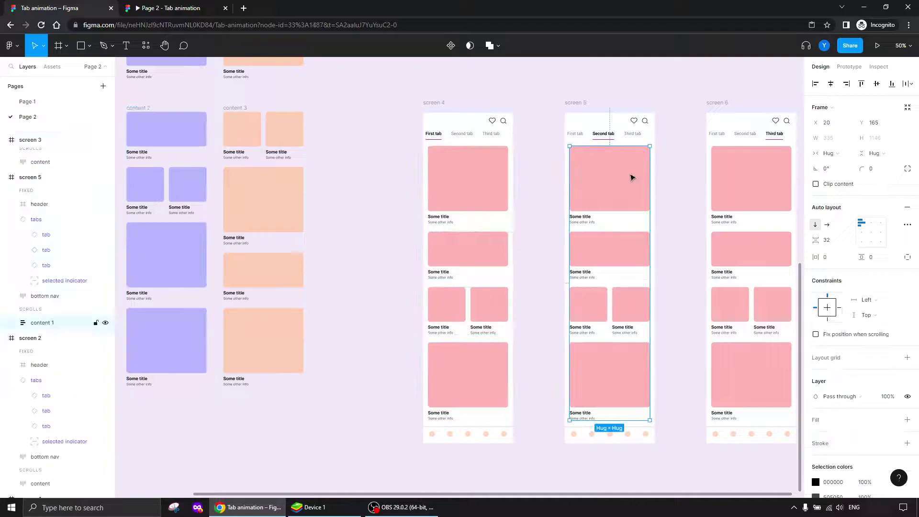
right_click(630, 178)
left_click(644, 203)
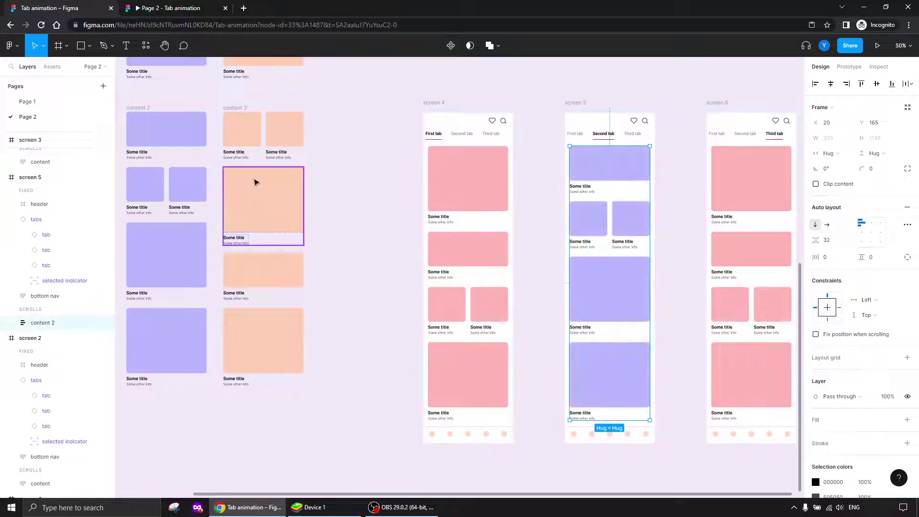
Step: Replace screen 6's pink content frame with a copy of the orange content 3 frame and clear the selection
left_click(253, 170)
left_click(232, 104)
left_click(233, 107)
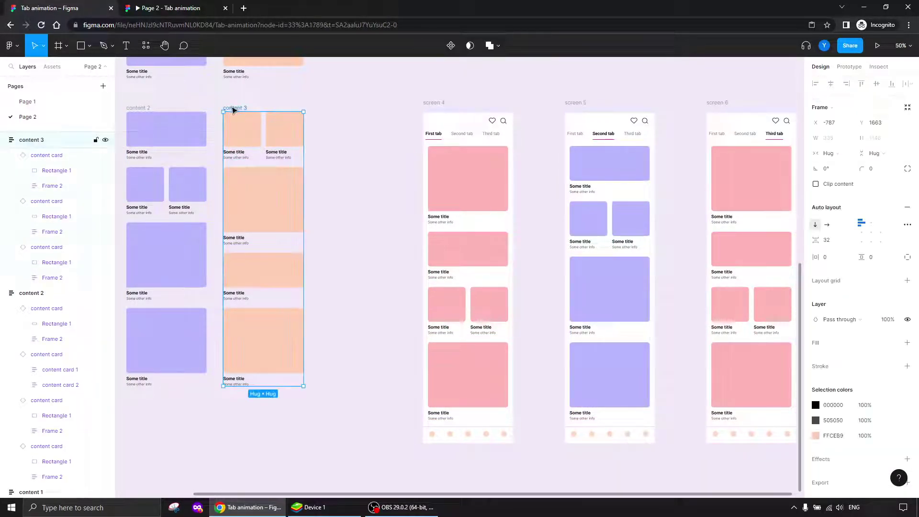
left_click(761, 170)
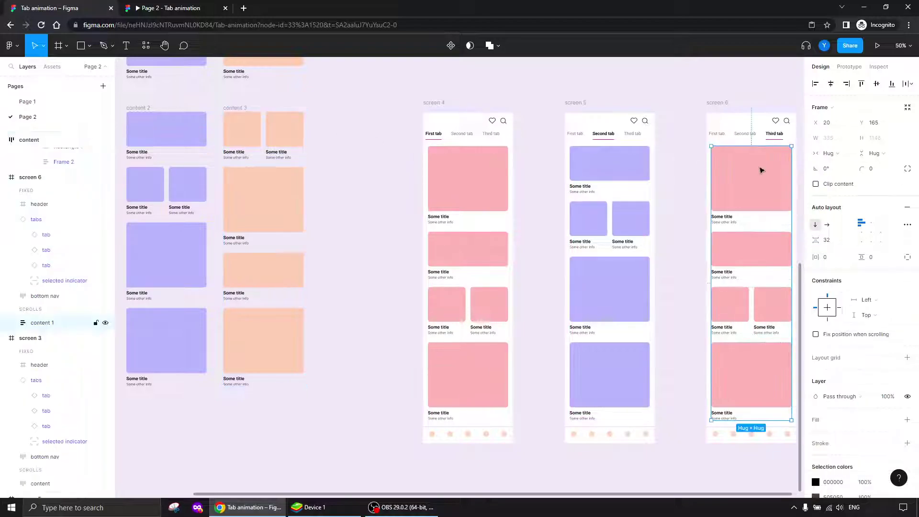
scroll(761, 171, "up", 1)
right_click(755, 165)
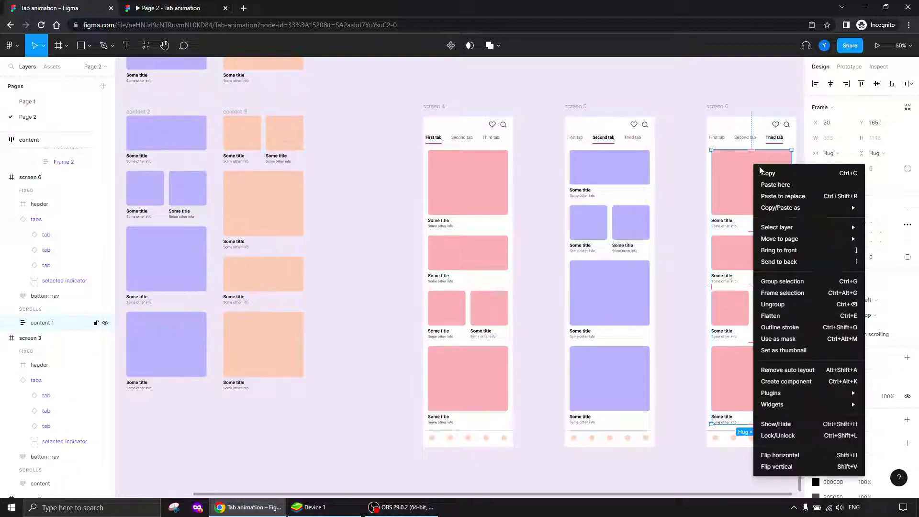
left_click(771, 199)
left_click(663, 92)
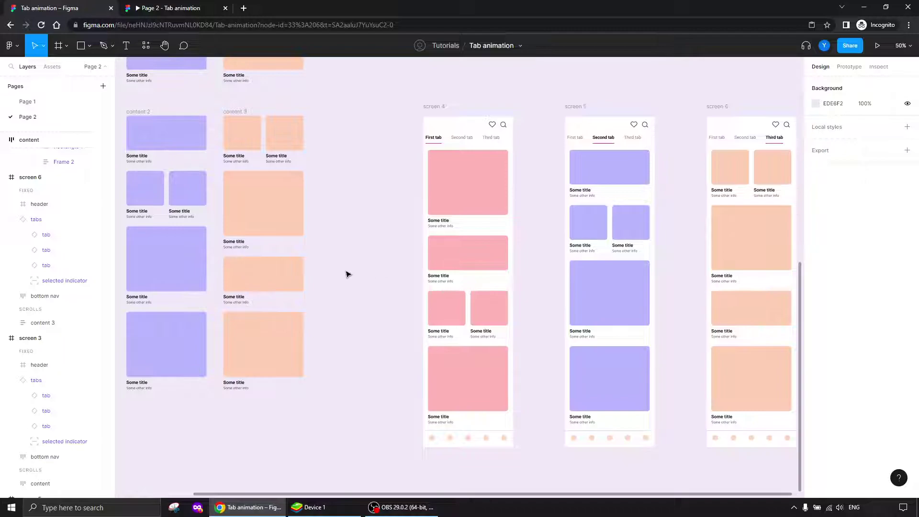
Step: Delete the loose ungrouped content frames beside screen 4
left_click_drag(335, 265, 469, 307)
left_click_drag(509, 142, 188, 473)
key("Delete")
left_click_drag(478, 285, 244, 248)
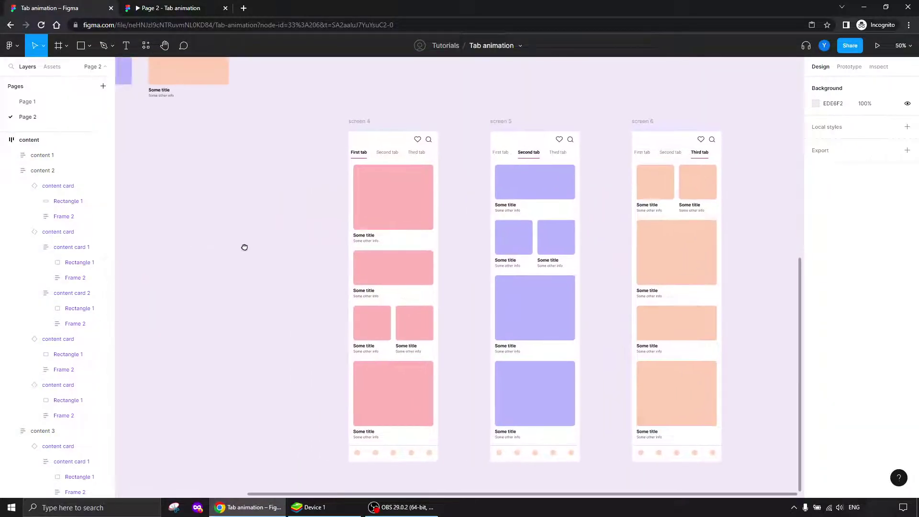
Step: Close the old prototype preview and present the prototype starting from screen 4
left_click(363, 123)
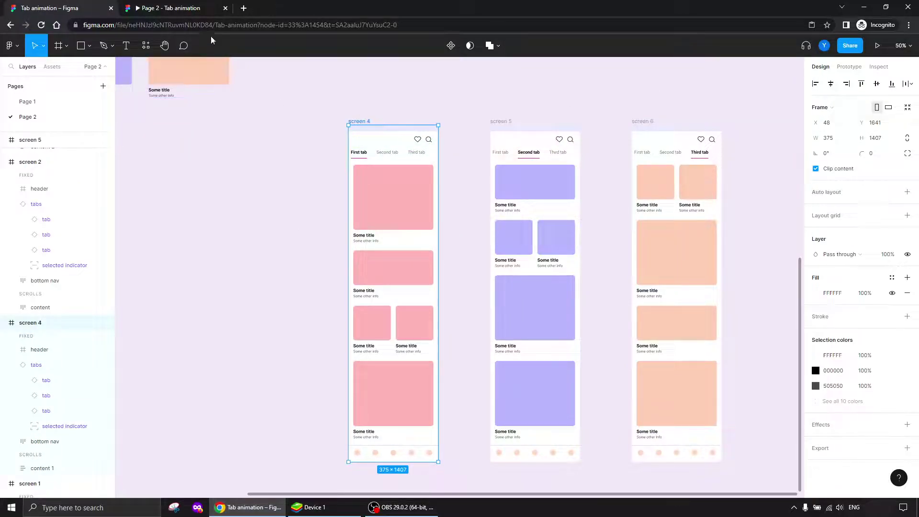
left_click(225, 8)
left_click(877, 46)
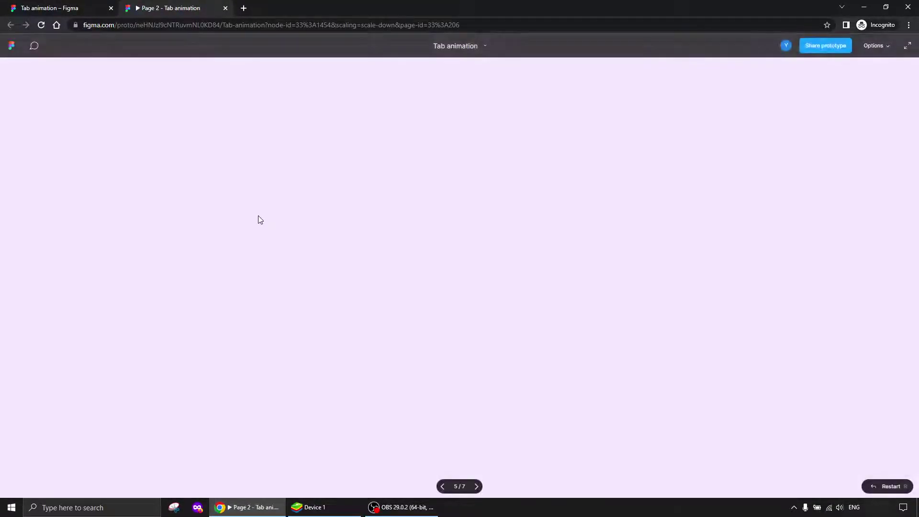
Step: Test switching between the first, second and third tabs in the preview to check how the separate content frames animate
left_click(447, 126)
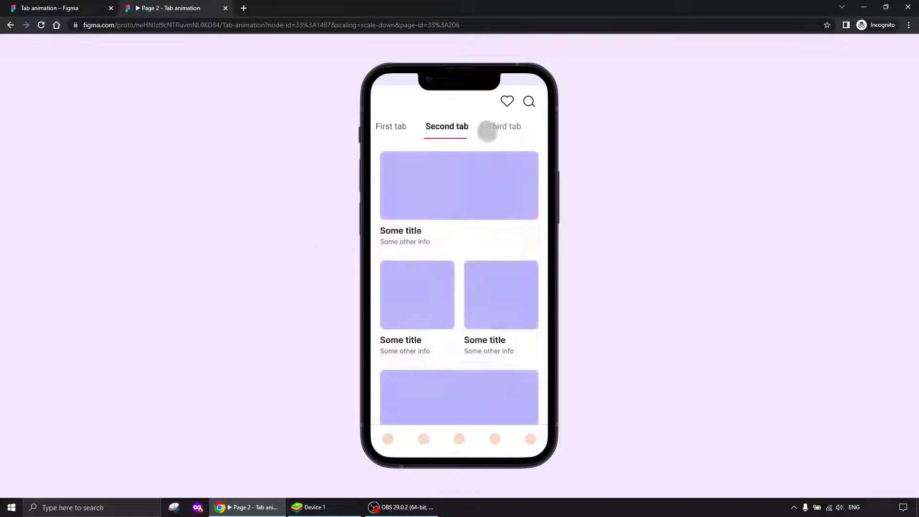
left_click(505, 126)
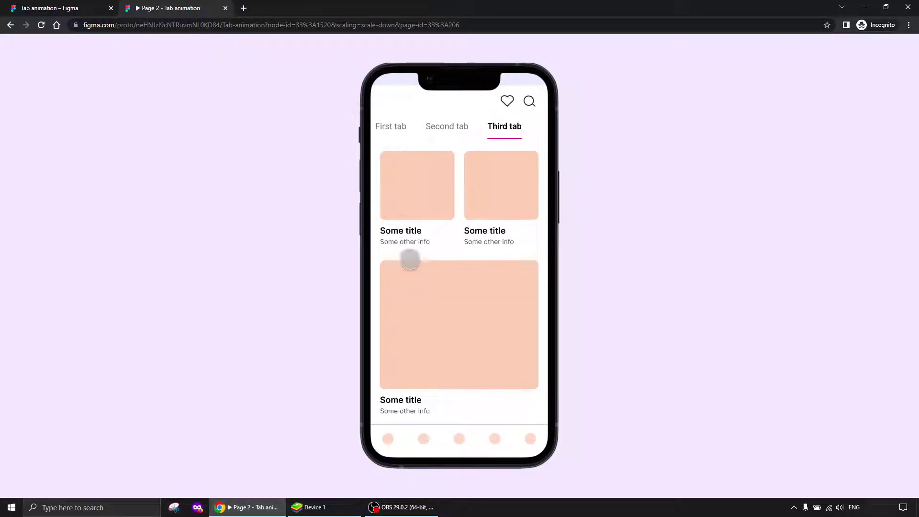
left_click(447, 136)
left_click(390, 130)
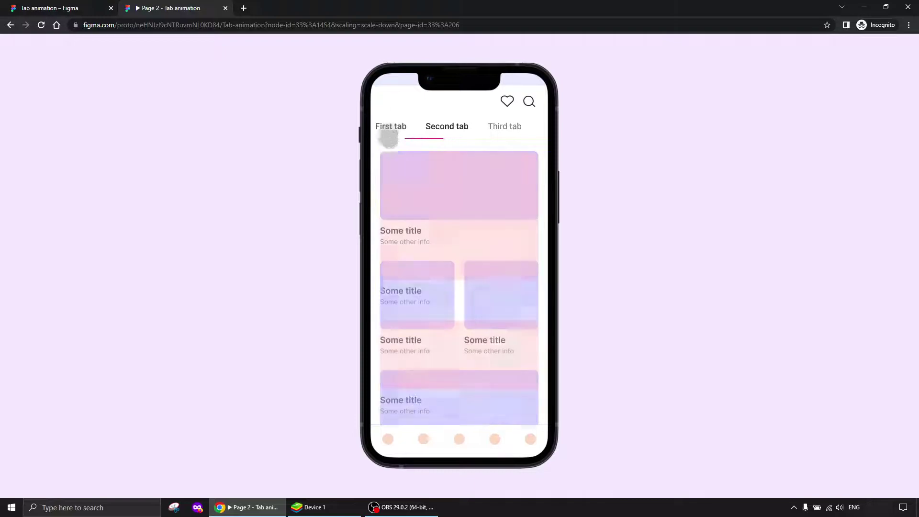
left_click(452, 128)
left_click(511, 135)
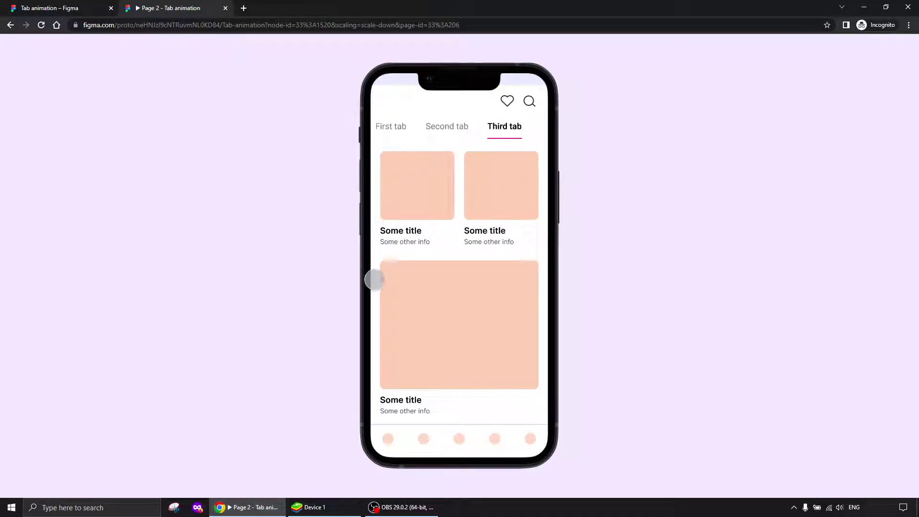
left_click(450, 130)
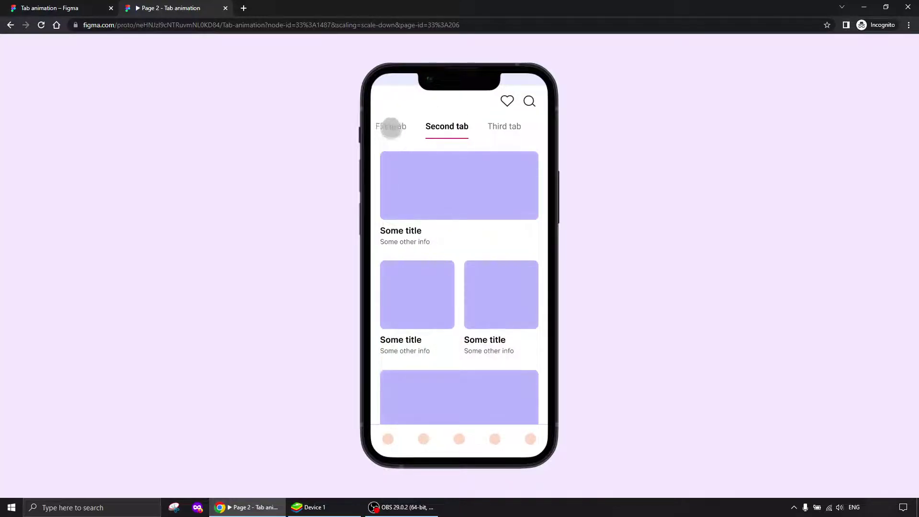
left_click(390, 128)
left_click(447, 127)
left_click(490, 128)
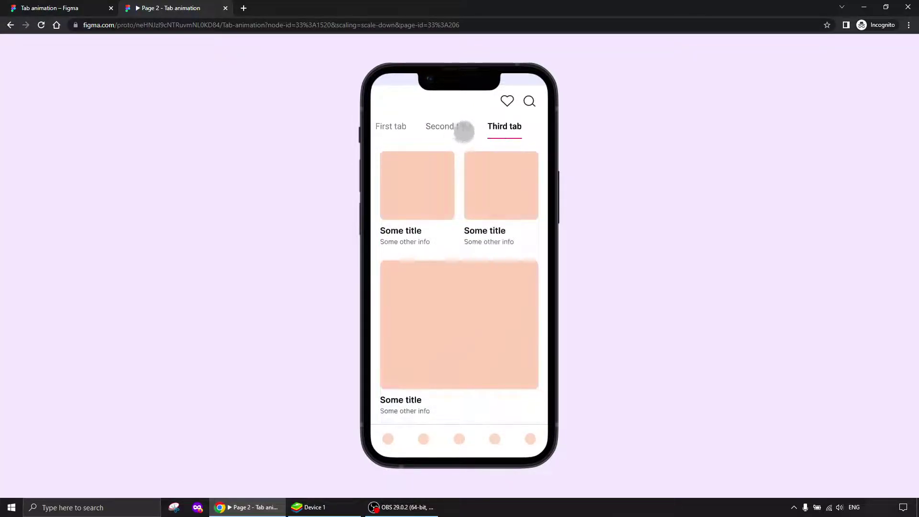
Step: Return to the design file and change screen 4's Second tab interaction to a Push animation with smart animate matching layers enabled
left_click(72, 8)
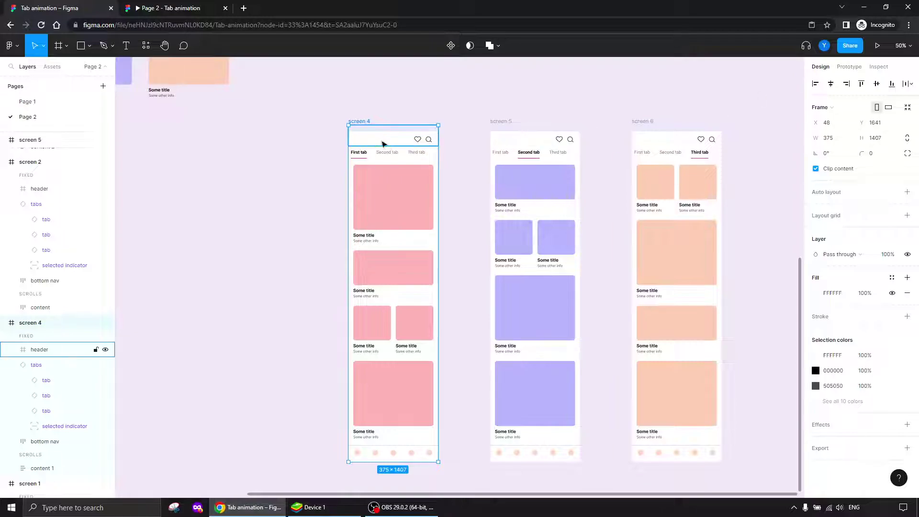
left_click(378, 155)
left_click(850, 67)
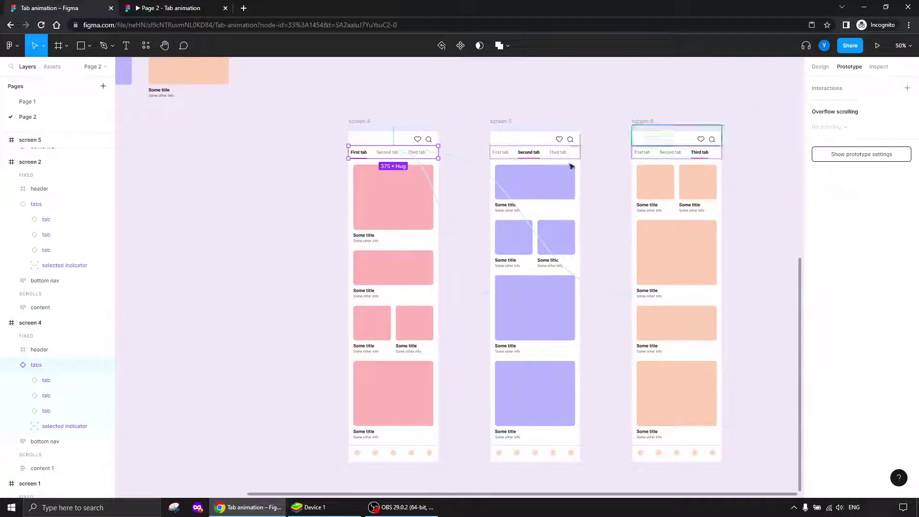
left_click(436, 200)
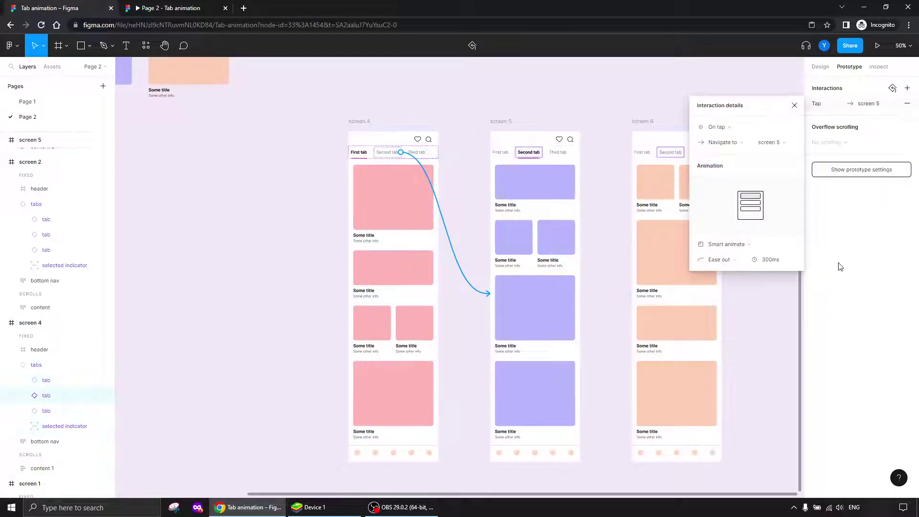
left_click(734, 247)
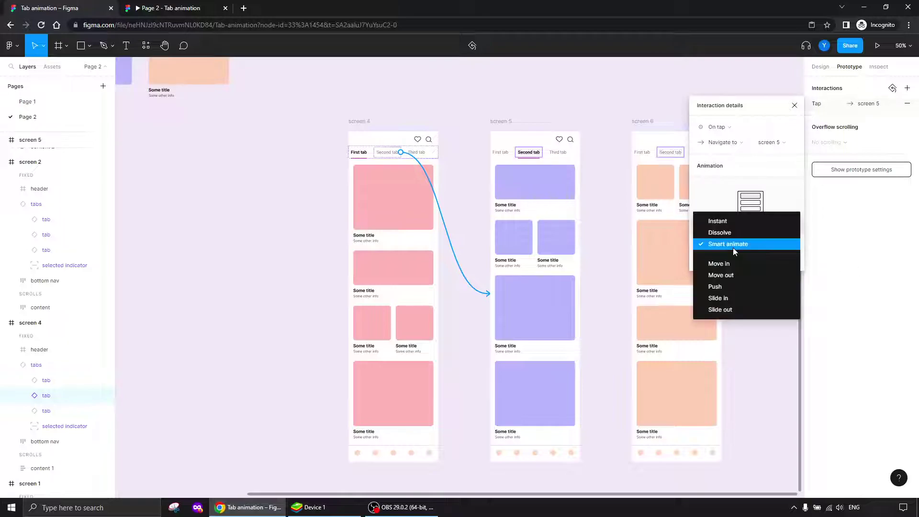
left_click(716, 287)
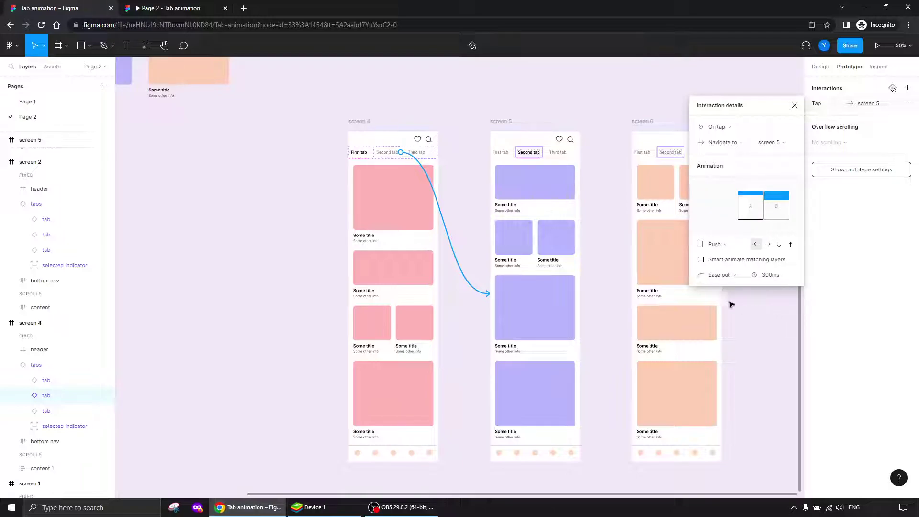
left_click(702, 260)
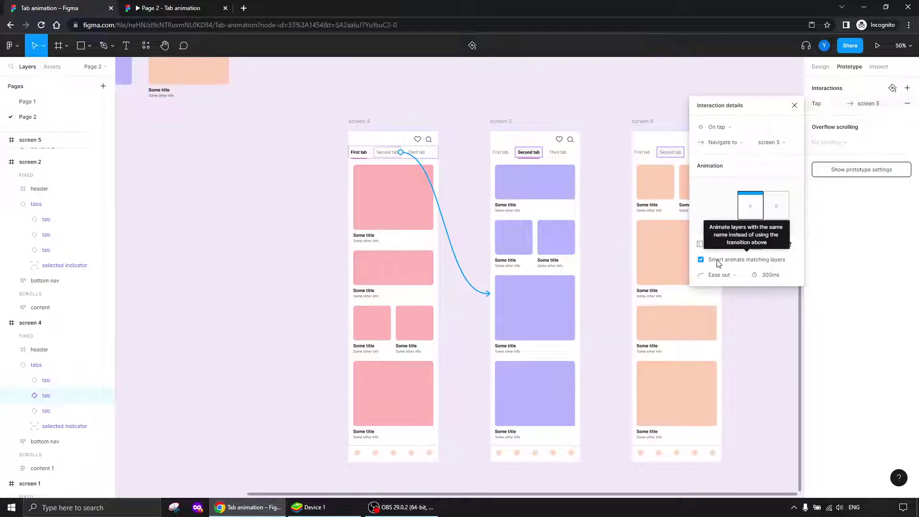
Step: Change screen 4's Third tab interaction to screen 6 to Push with smart animate matching layers enabled
left_click(503, 122)
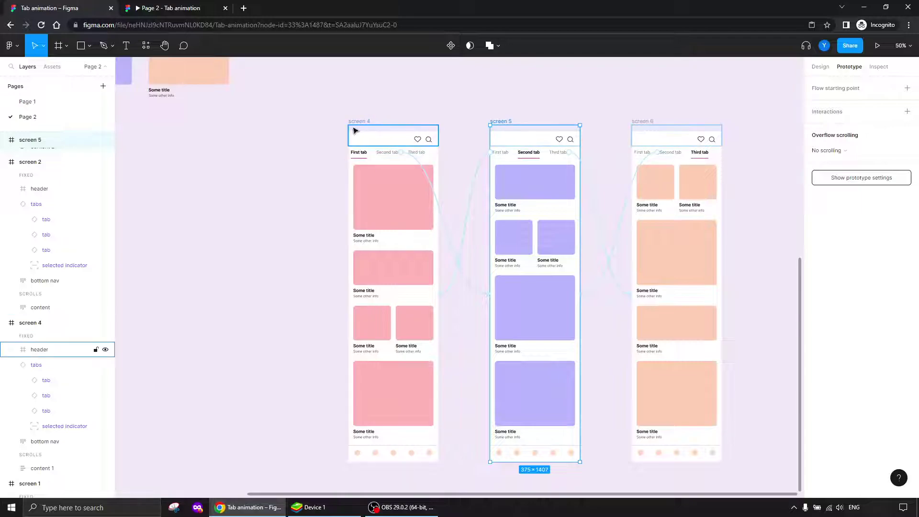
left_click(418, 155)
left_click_drag(428, 152, 641, 217)
left_click(727, 245)
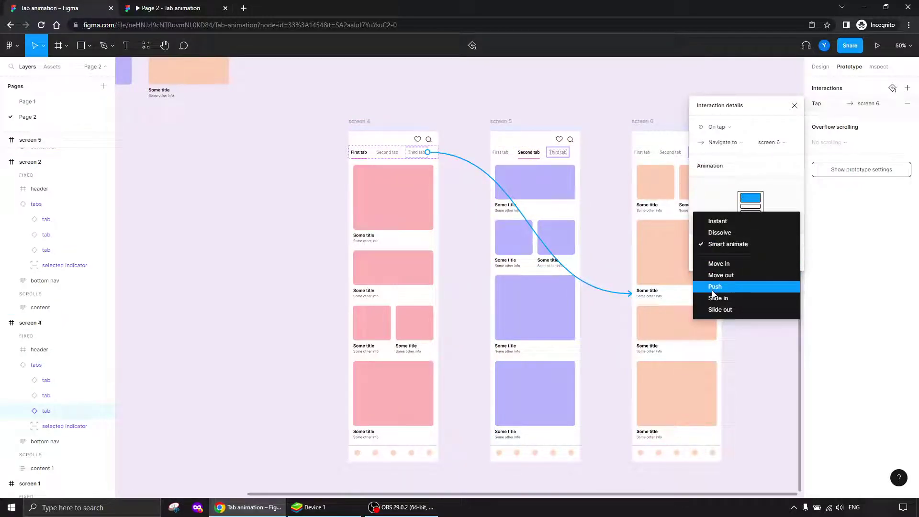
left_click(714, 294)
left_click(701, 260)
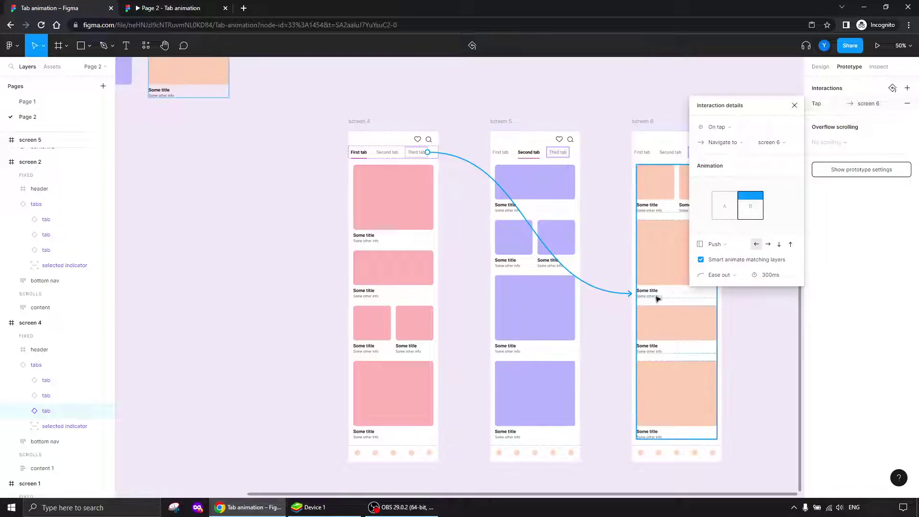
Step: Change screen 5's First tab interaction to Push towards the right with smart animate matching layers enabled
left_click(501, 123)
left_click(479, 172)
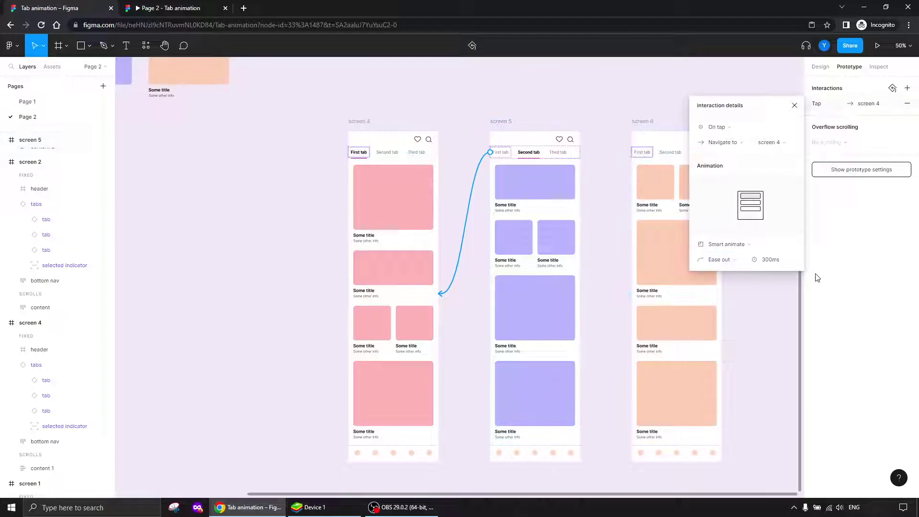
left_click(734, 246)
left_click(715, 286)
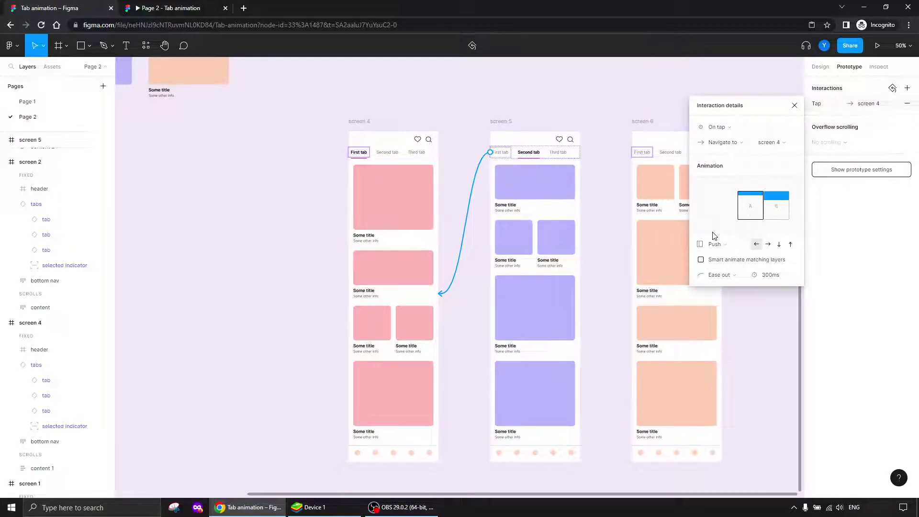
left_click(770, 246)
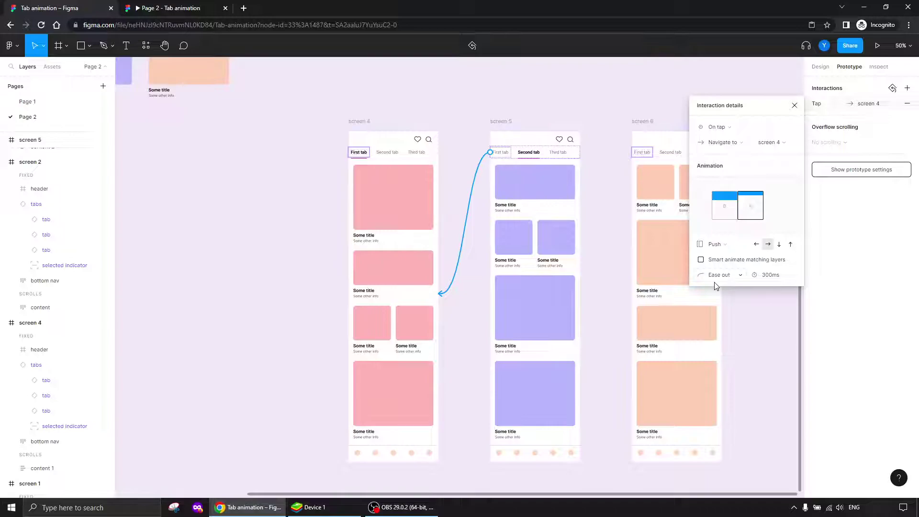
left_click(701, 259)
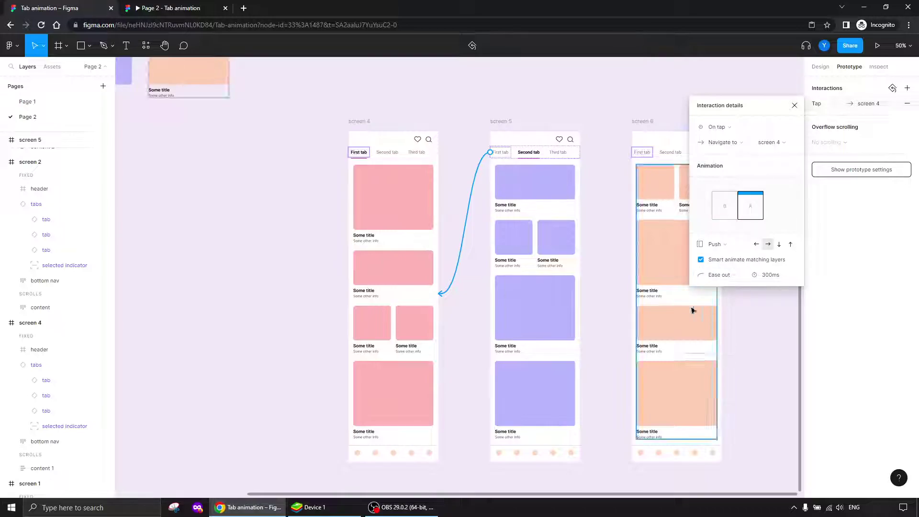
Step: Change screen 5's Third tab interaction to screen 6 to Push with smart animate matching layers enabled
left_click(566, 157)
left_click(593, 201)
left_click(743, 245)
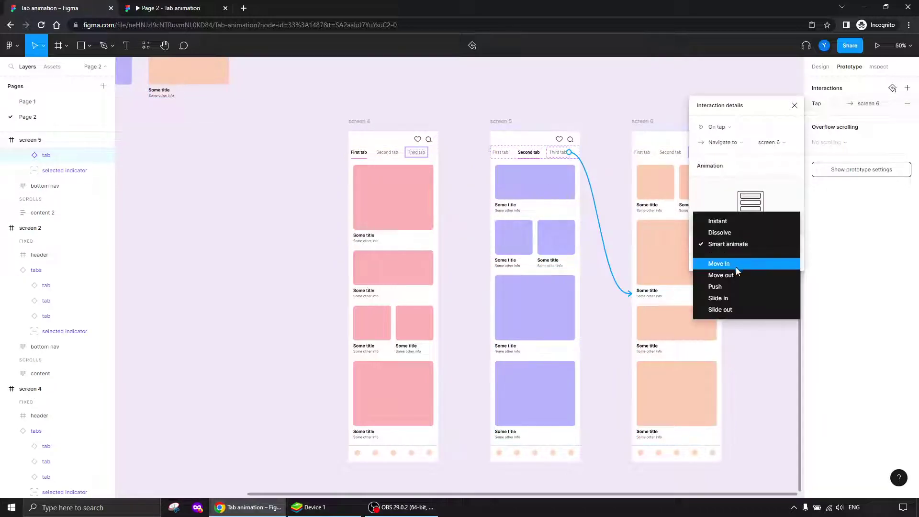
left_click(721, 289)
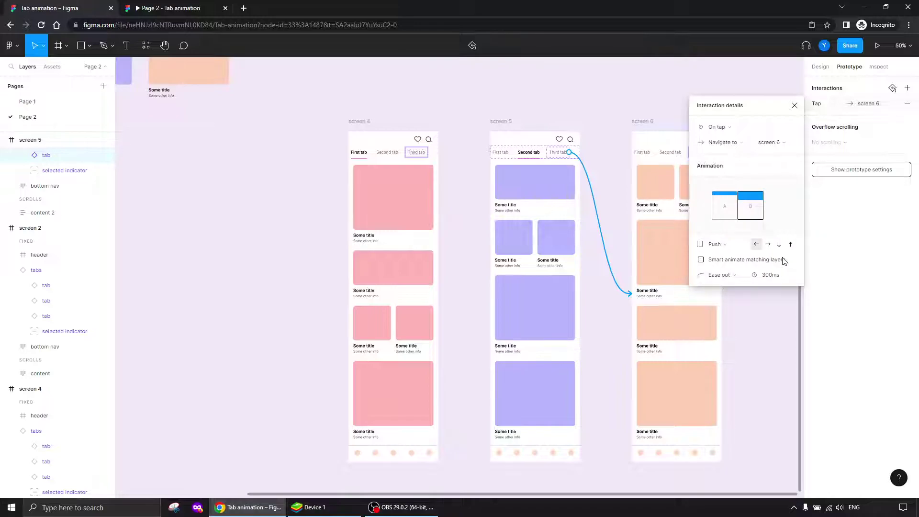
left_click(701, 259)
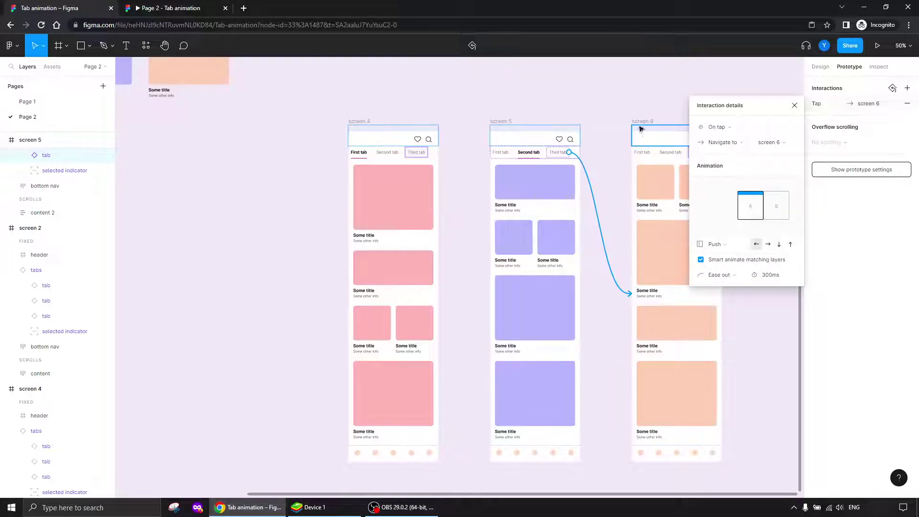
Step: Change screen 6's First tab interaction to screen 4 to Push towards the right with smart animate matching layers enabled
left_click_drag(758, 110, 761, 111)
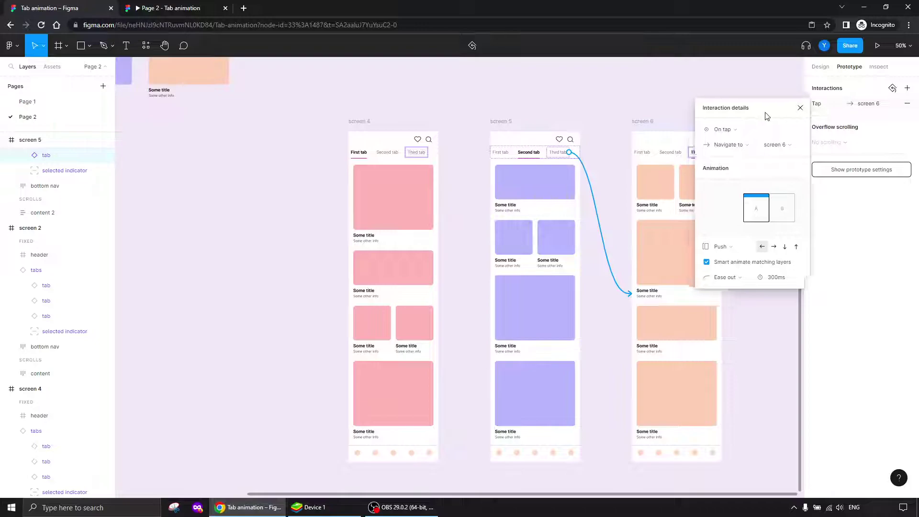
left_click(657, 134)
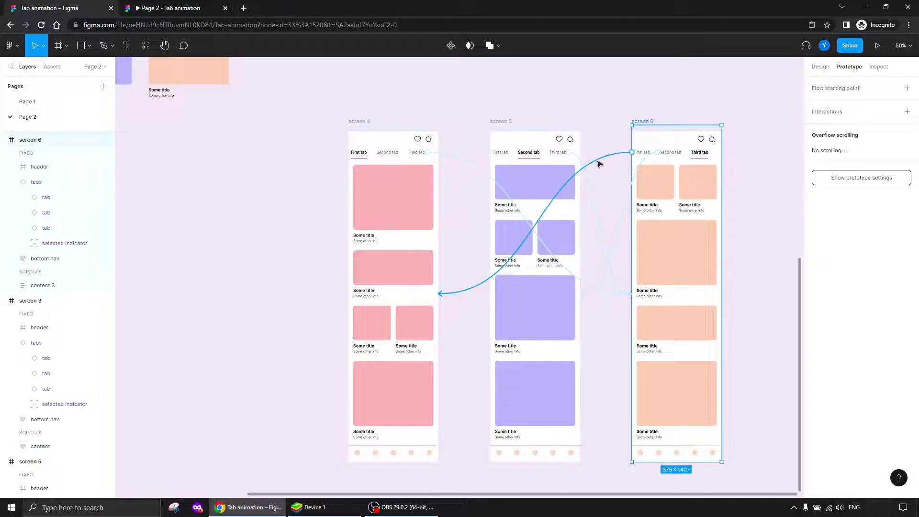
left_click(599, 165)
left_click(721, 249)
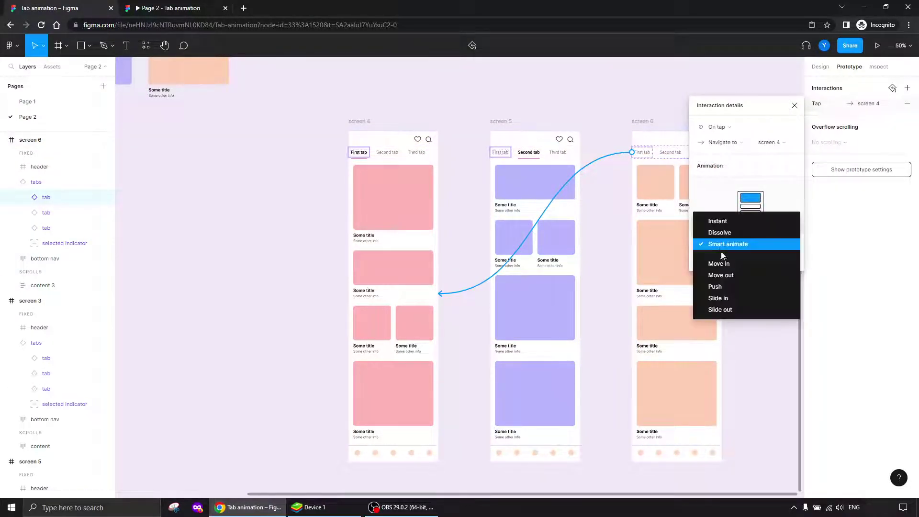
left_click(714, 286)
left_click(701, 260)
left_click(768, 245)
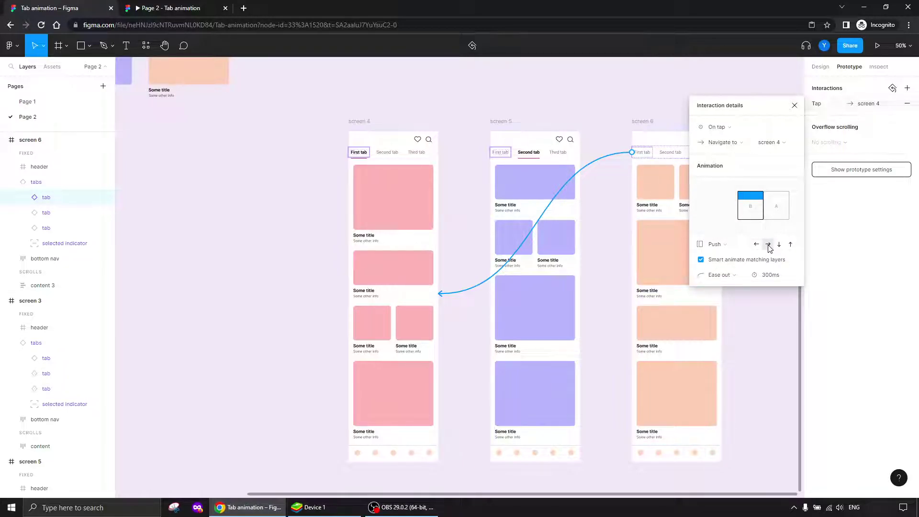
Step: Change screen 6's Second tab interaction to screen 5 to Push towards the right with smart animate matching layers enabled
left_click(665, 154)
left_click(622, 221)
left_click(726, 245)
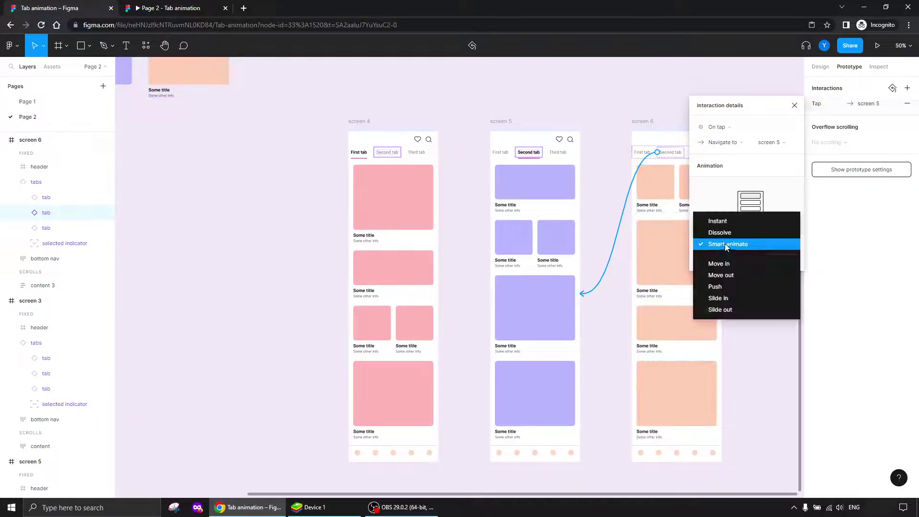
left_click(715, 287)
left_click(701, 260)
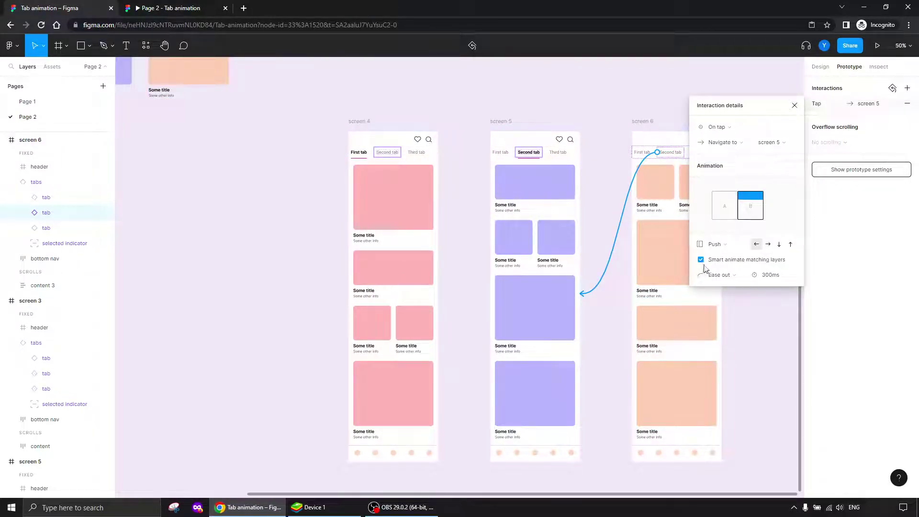
left_click(768, 245)
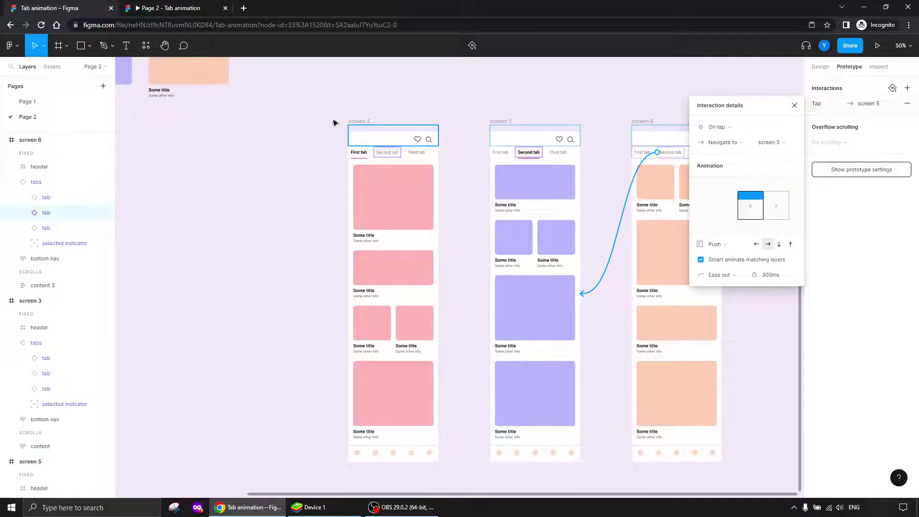
Step: Switch to the running prototype and test the Push transitions by moving between the First, Second and Third tabs
left_click(149, 12)
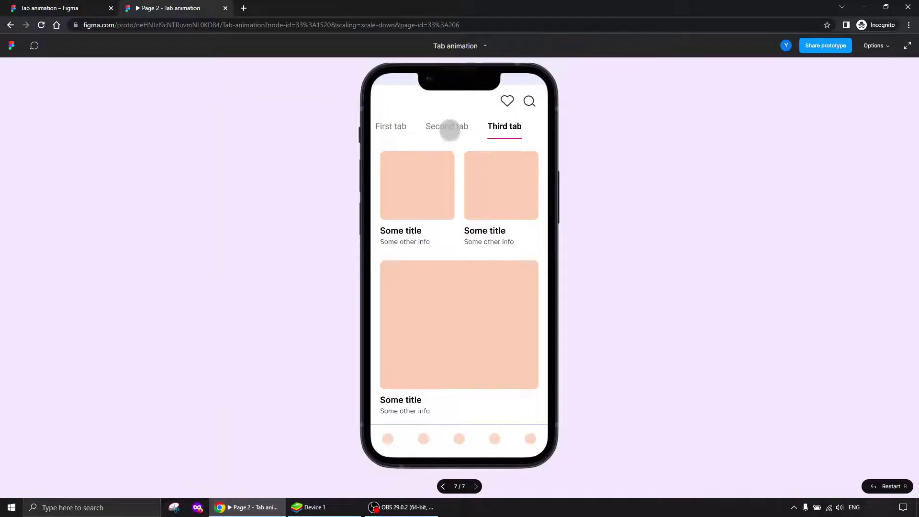
left_click(447, 127)
left_click(395, 134)
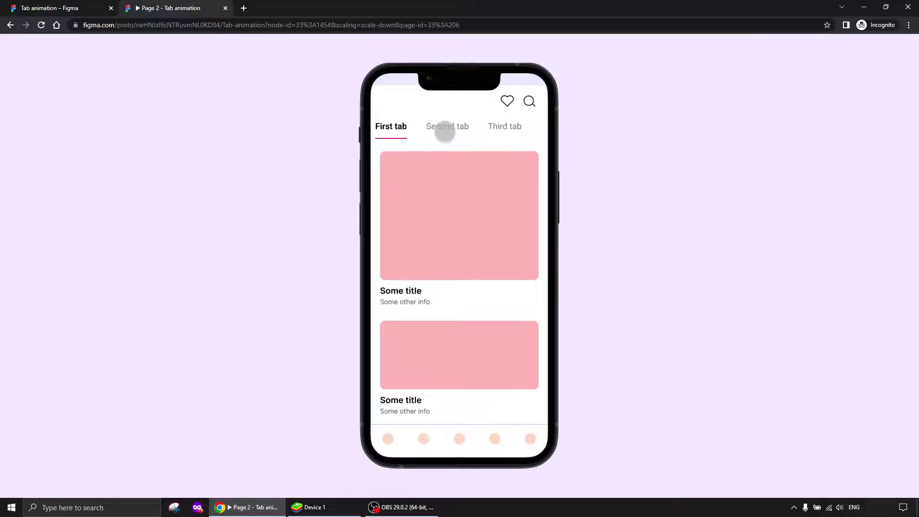
left_click(446, 128)
left_click(490, 133)
left_click(447, 127)
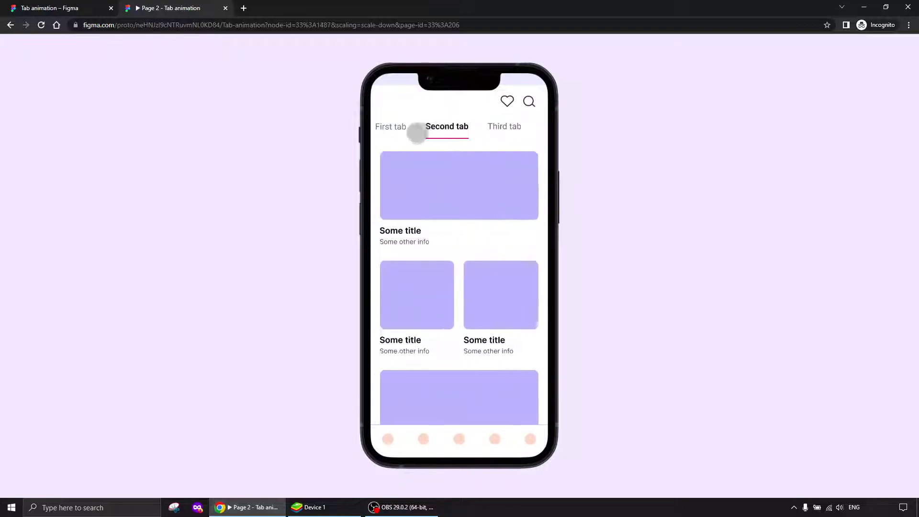
left_click(406, 129)
left_click(452, 128)
left_click(503, 127)
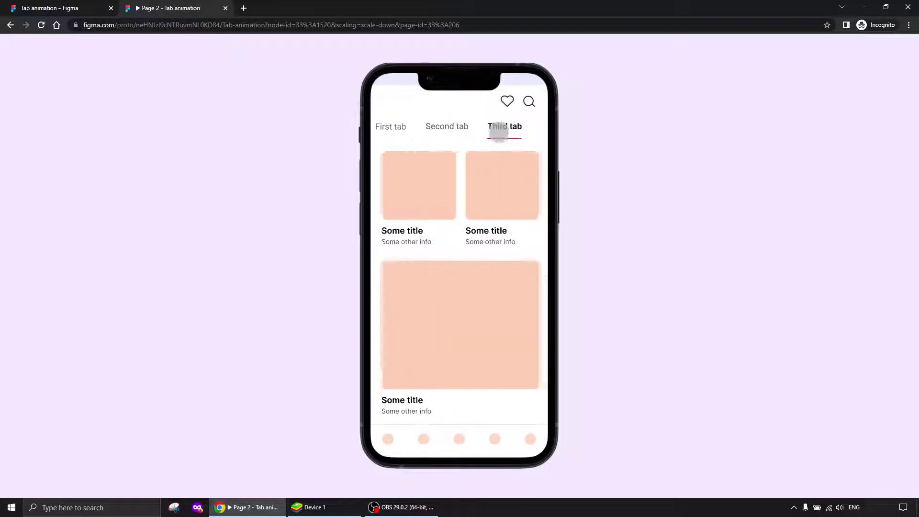
Step: Test content scrolling in the prototype together with the transitions between the Third, Second and First tabs
left_click_drag(403, 208, 432, 165)
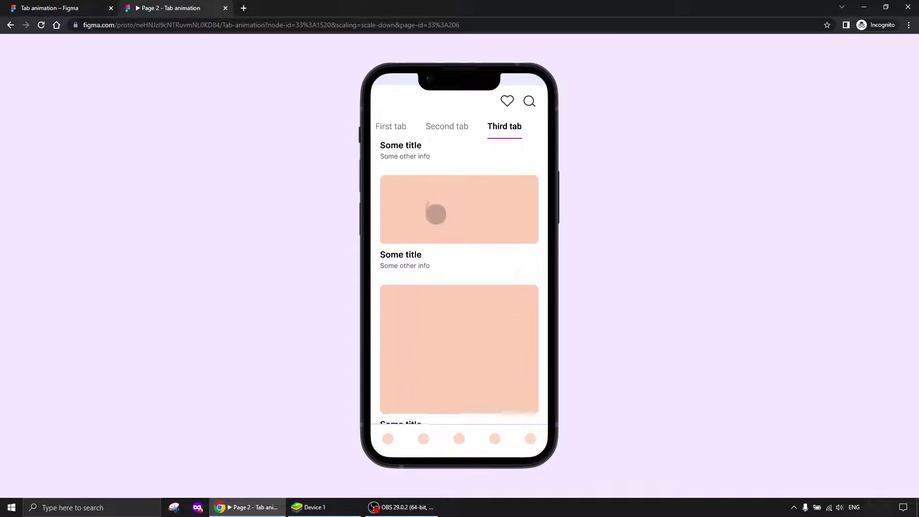
left_click(442, 128)
left_click(393, 128)
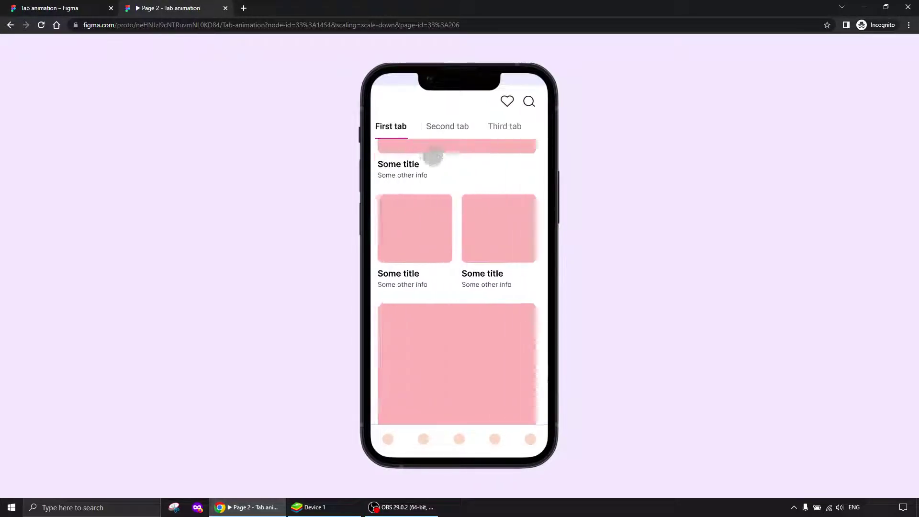
left_click_drag(424, 148, 434, 286)
left_click(447, 132)
left_click(504, 133)
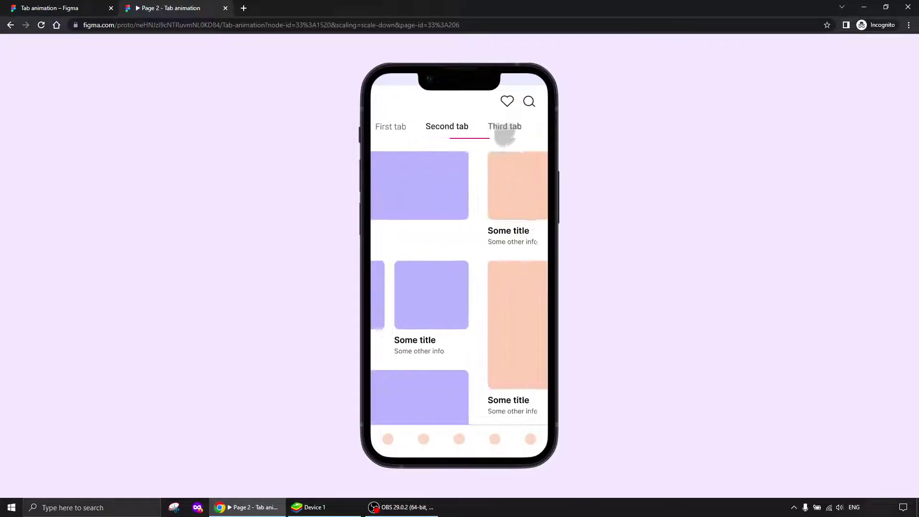
Step: Return to the design file, clear the selection and review the prototype connections on screens 4 to 6 and screens 1 to 3
left_click(86, 11)
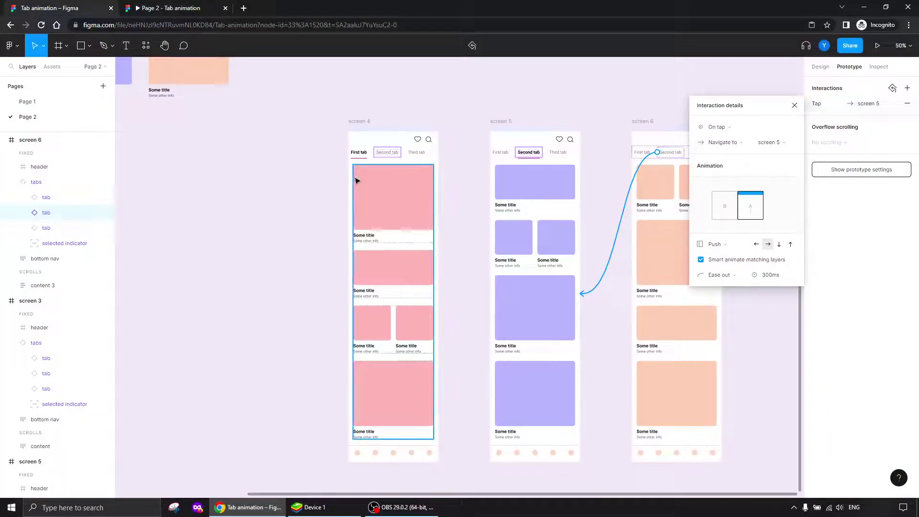
left_click(303, 182)
scroll(314, 173, "up", 3)
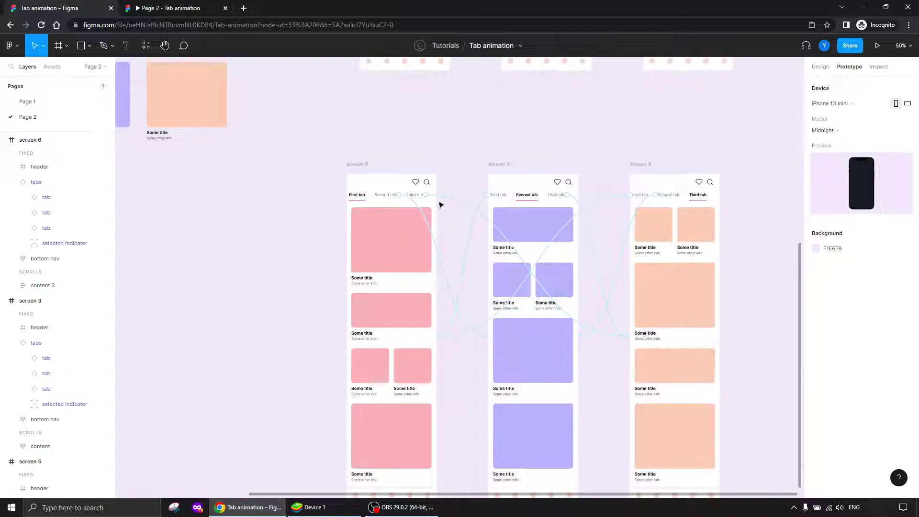
scroll(335, 376, "up", 6)
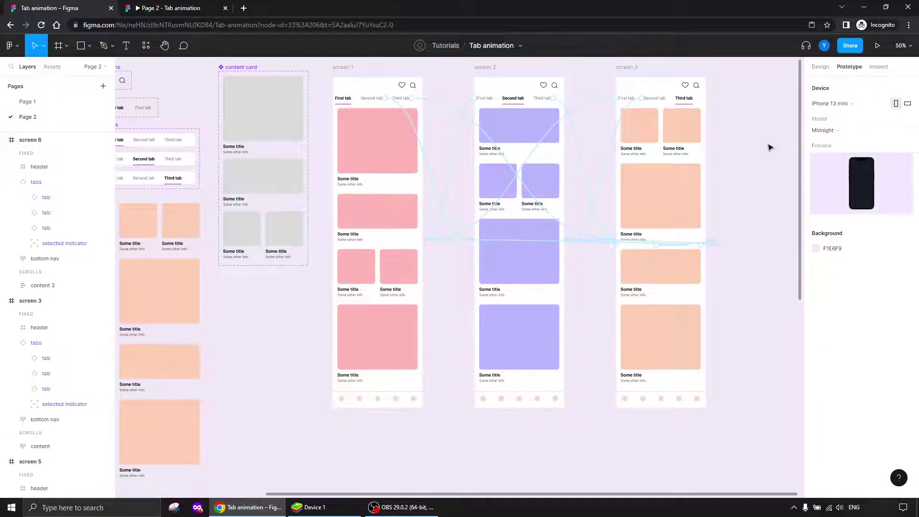
left_click_drag(720, 102, 741, 131)
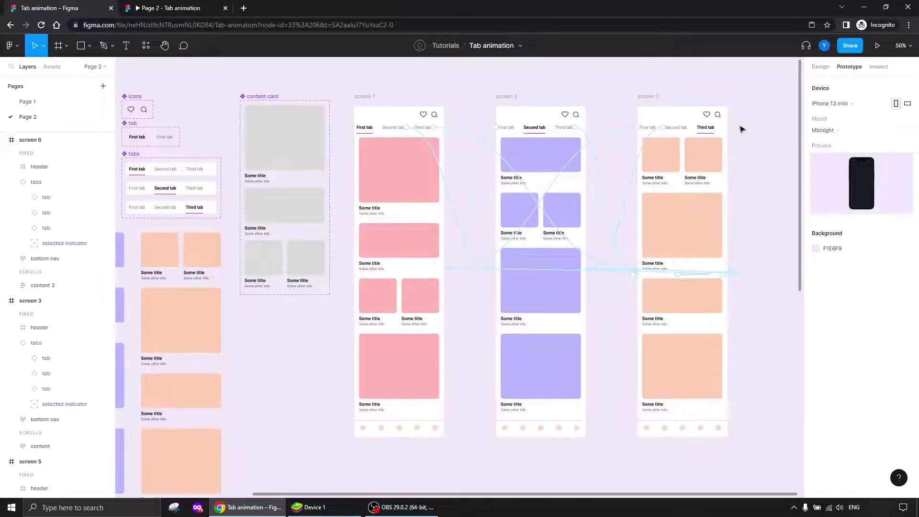